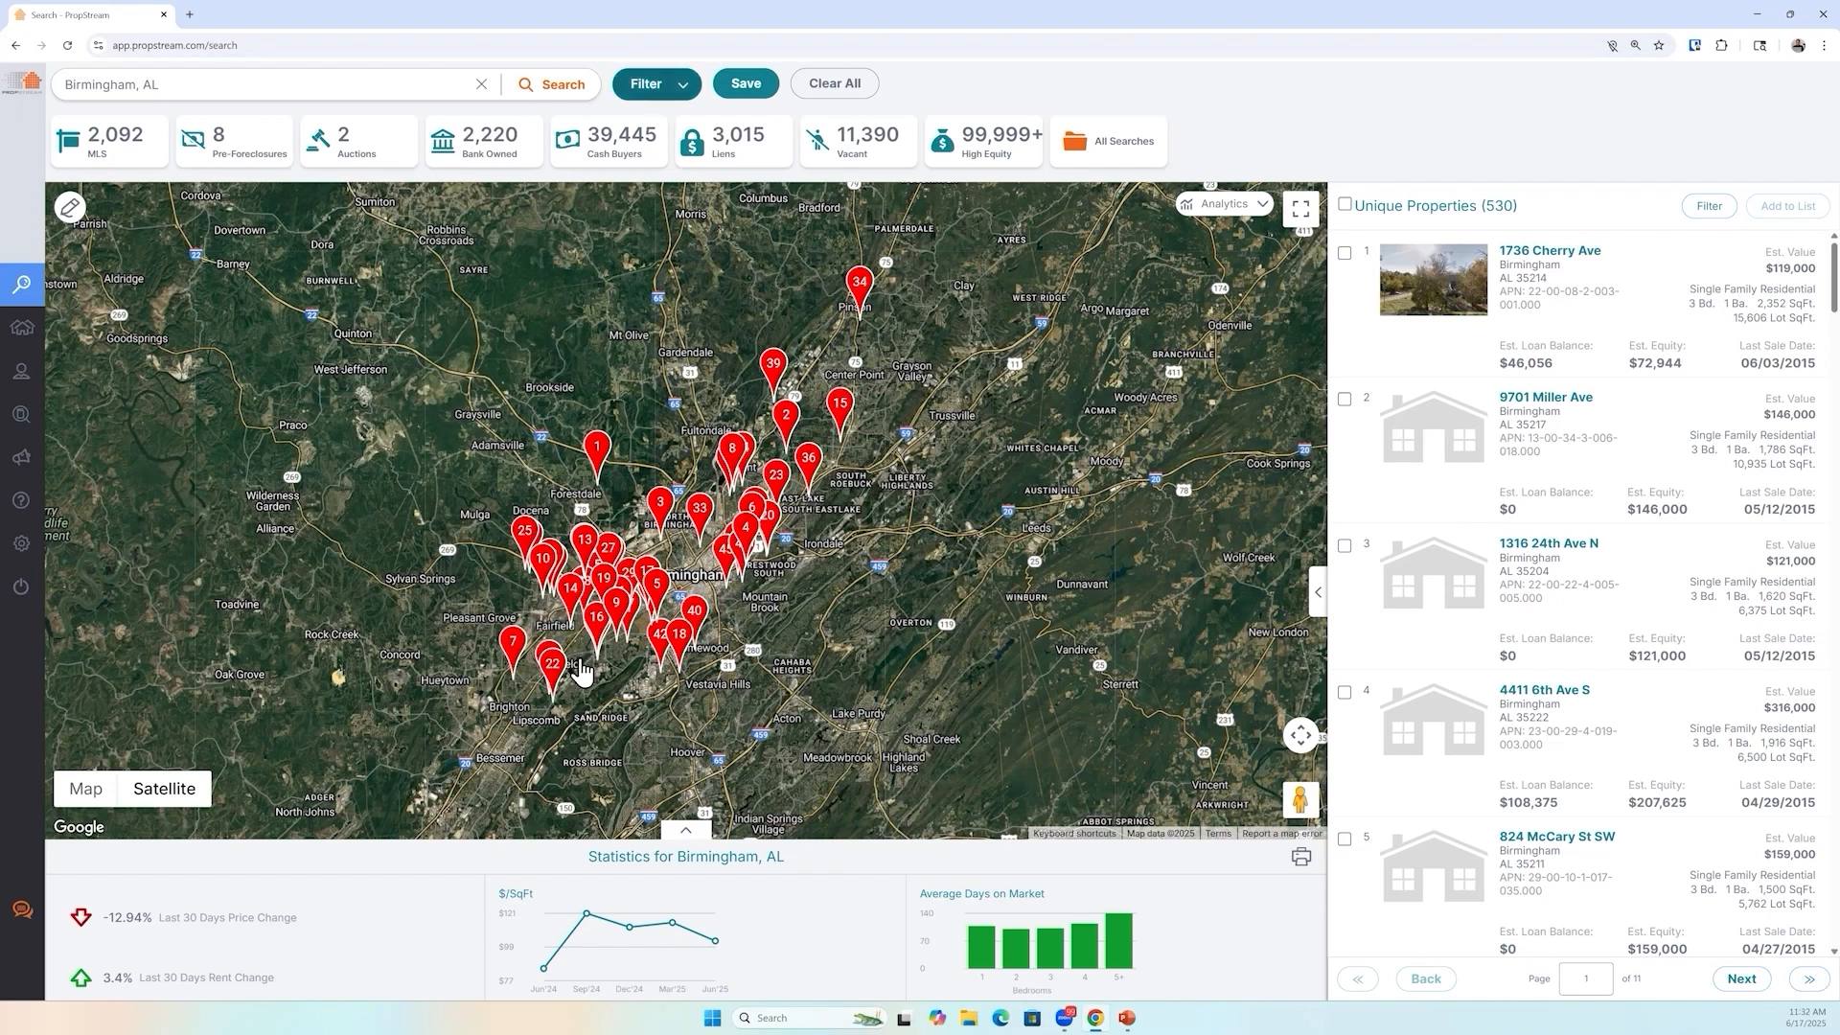
Open the search filters and review the Estimated Equity % criterion in the Value & Equity section
left_click(651, 96)
left_click(218, 676)
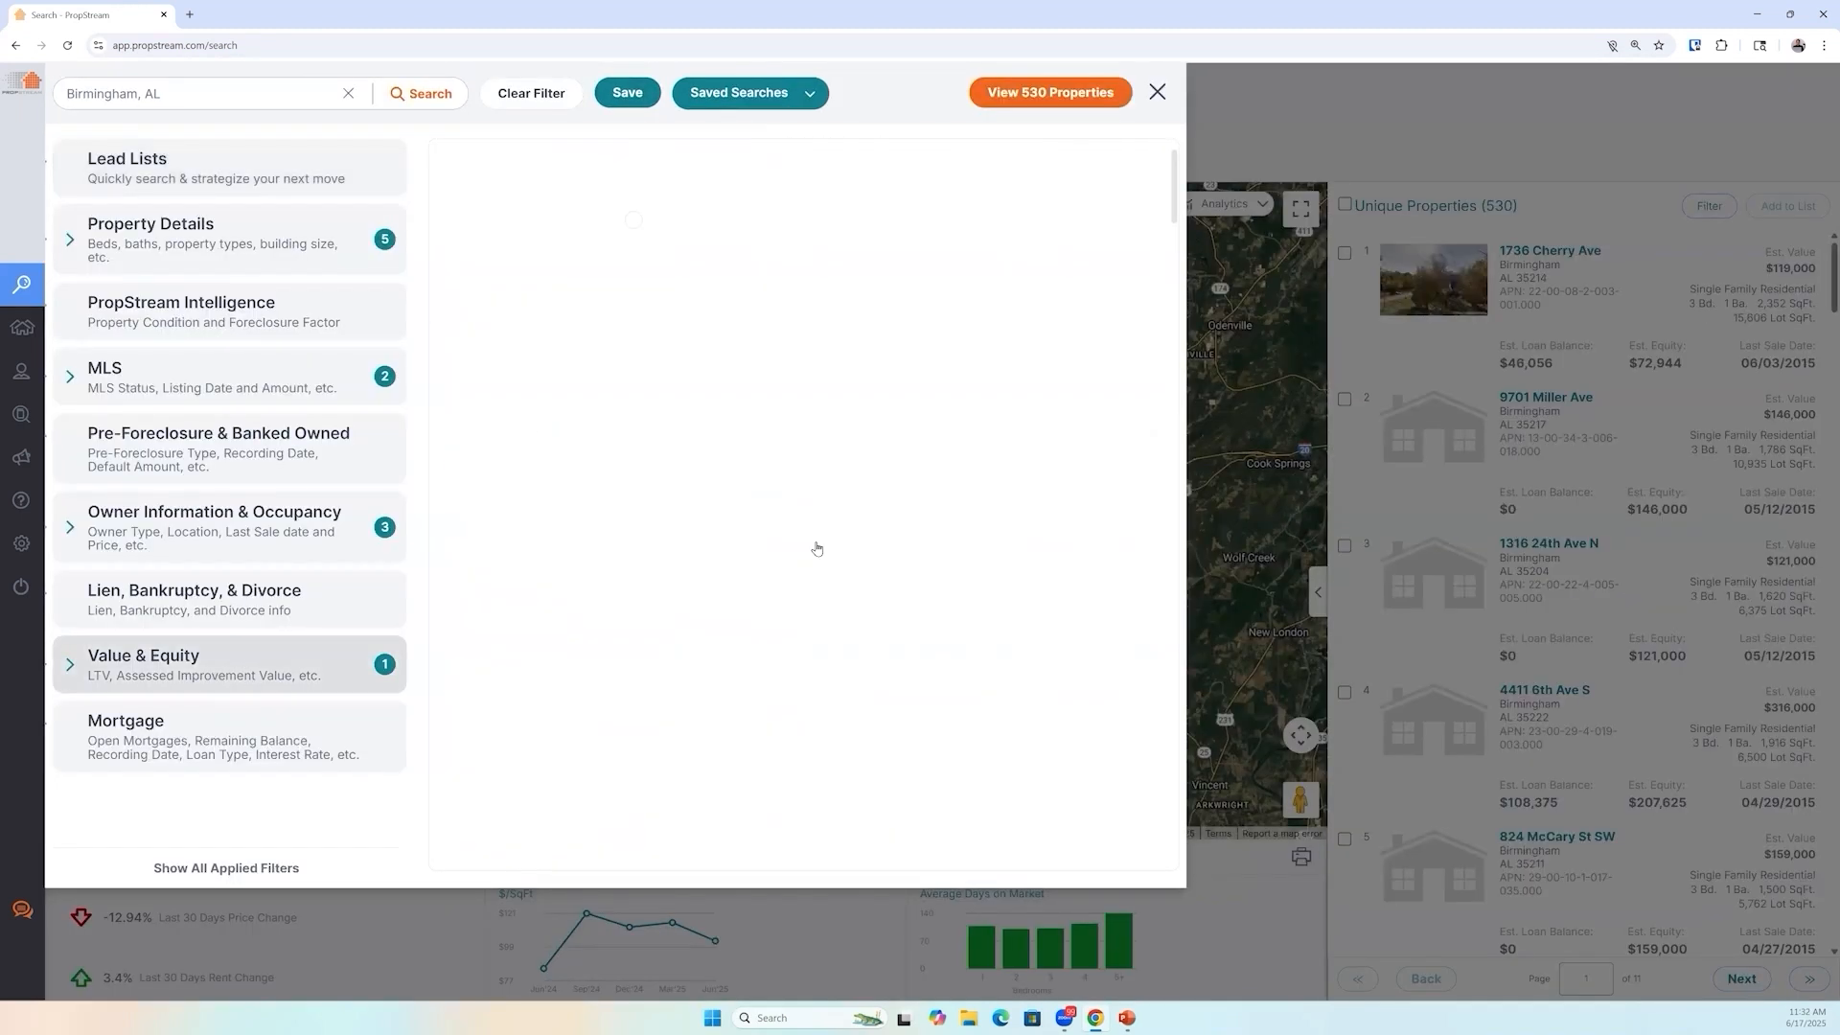
triple_click(944, 496)
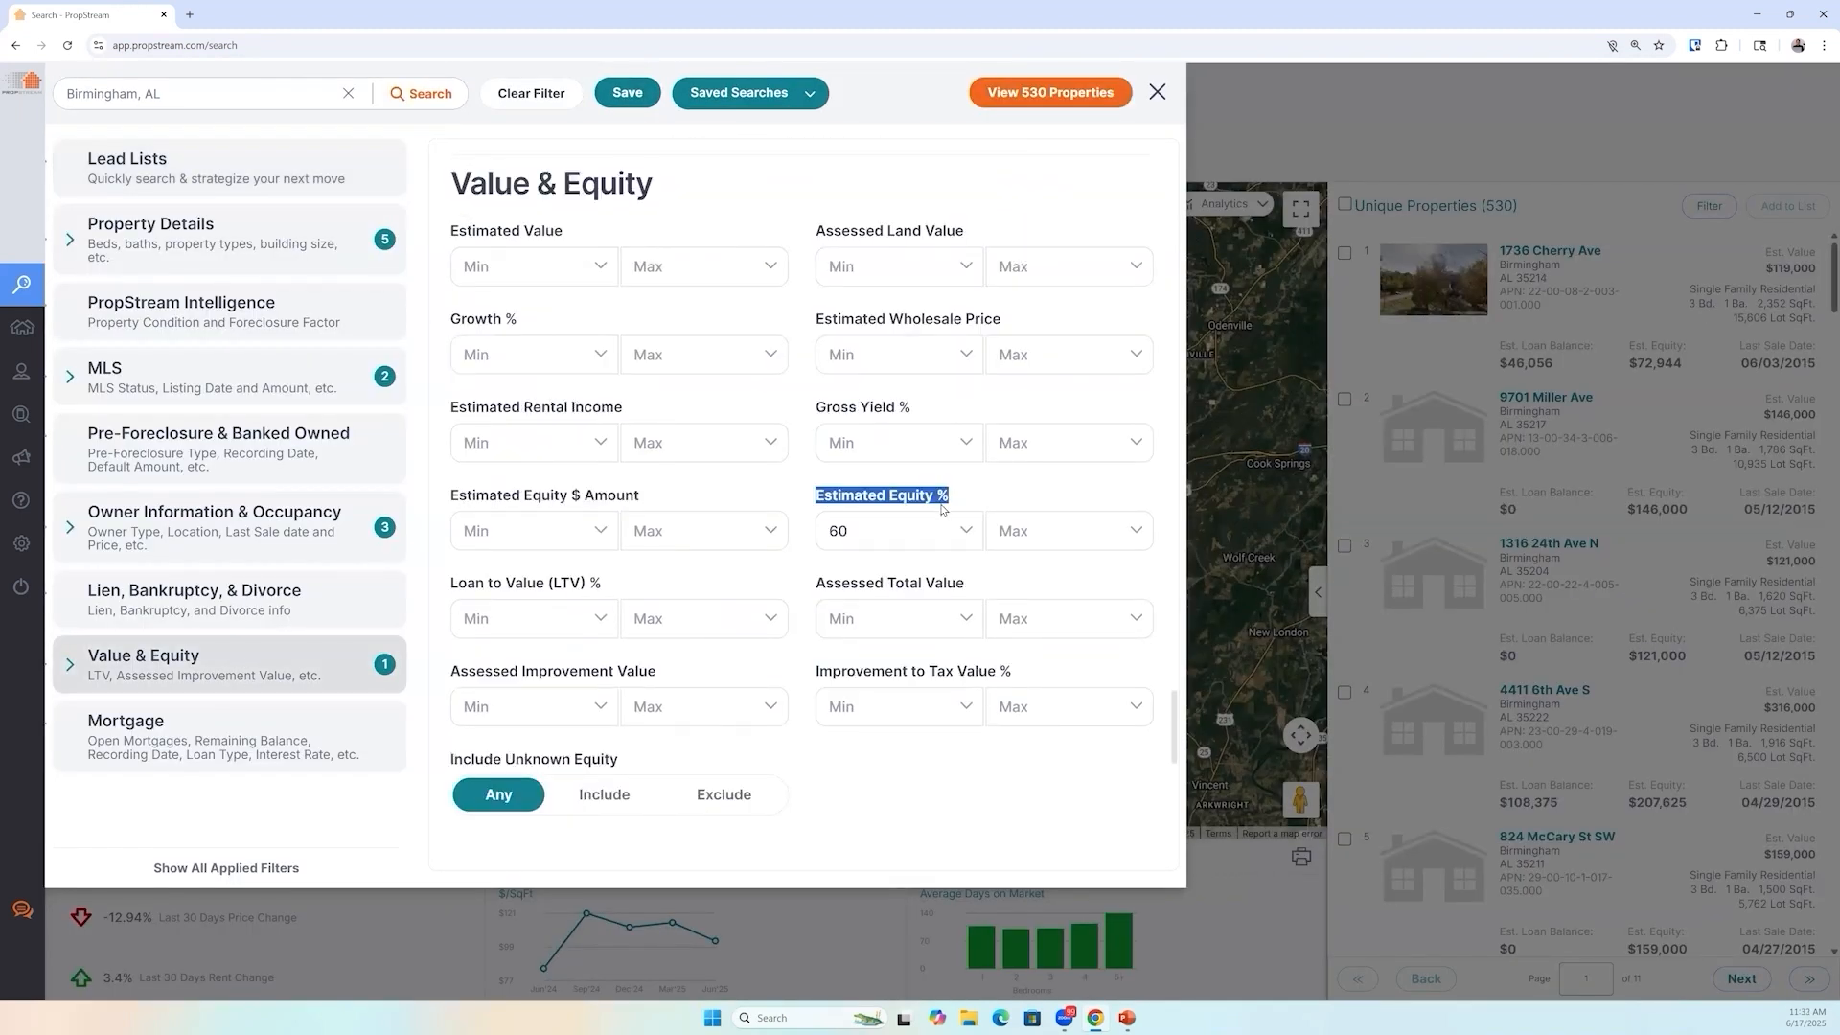
left_click(1013, 93)
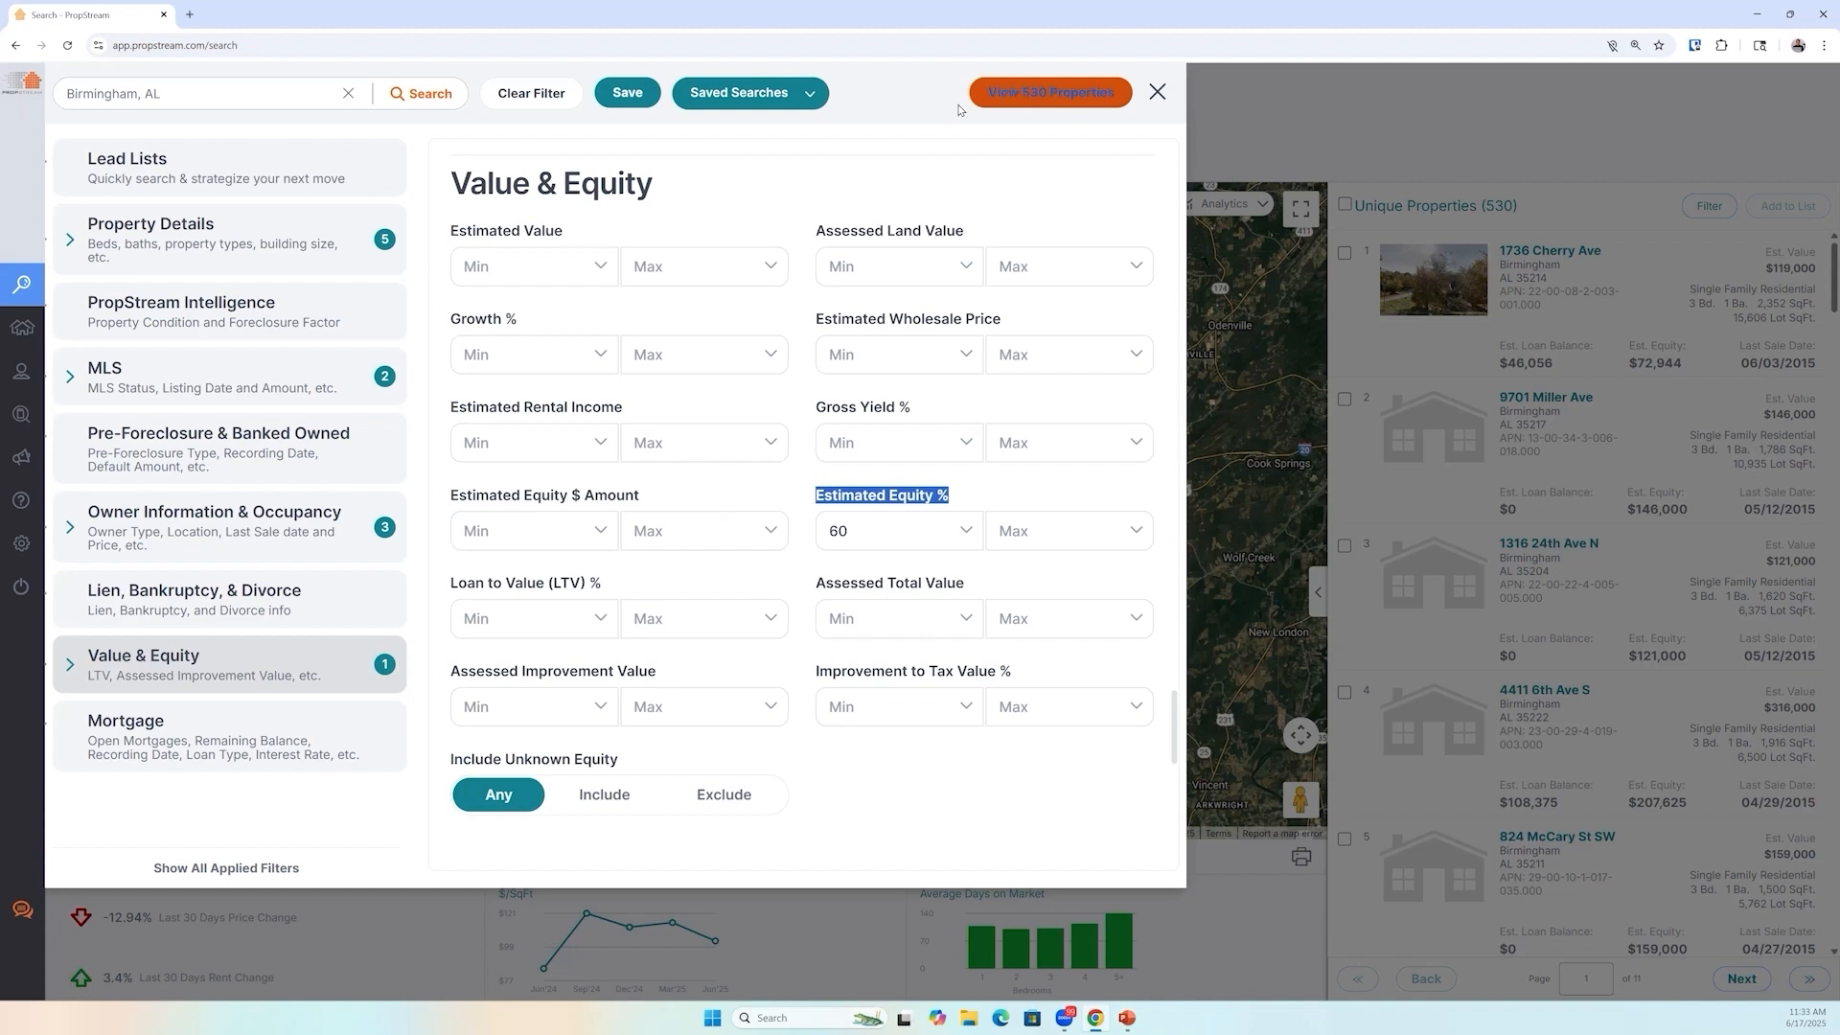
Set the Year Built maximum to 2000 in the Property Details filters
left_click(202, 246)
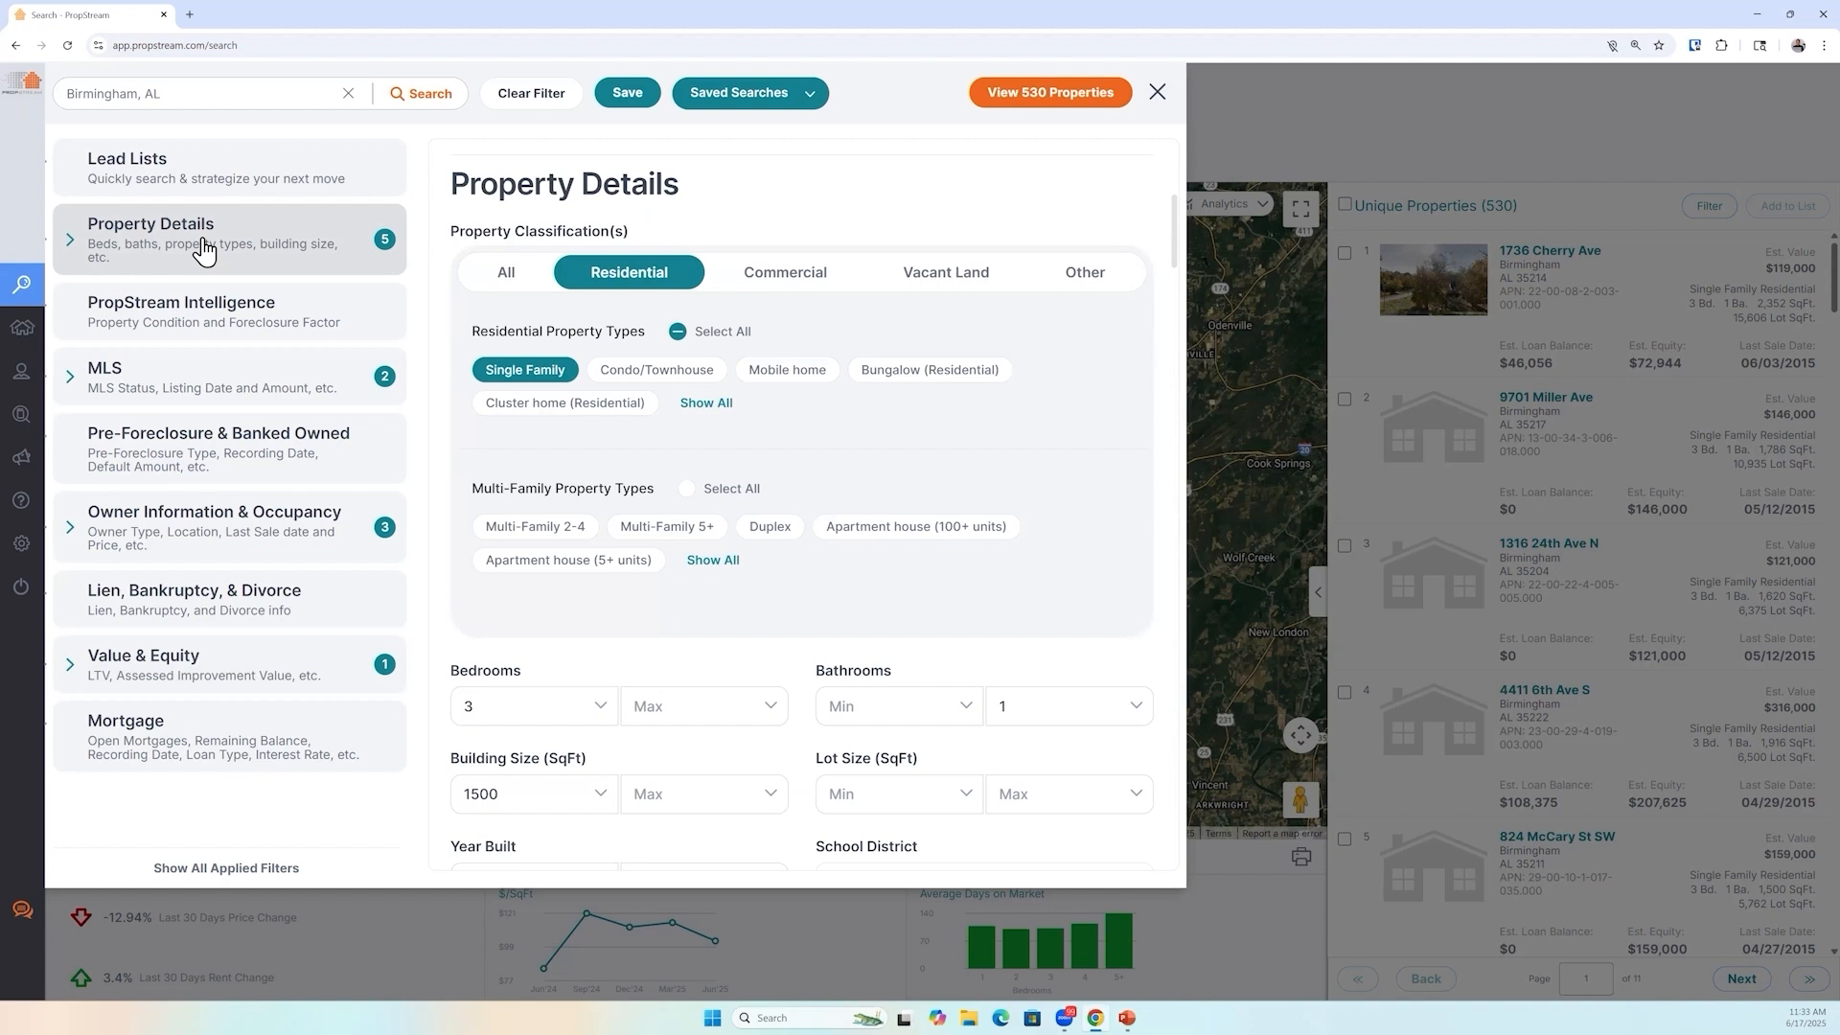
scroll(580, 670, "down", 1)
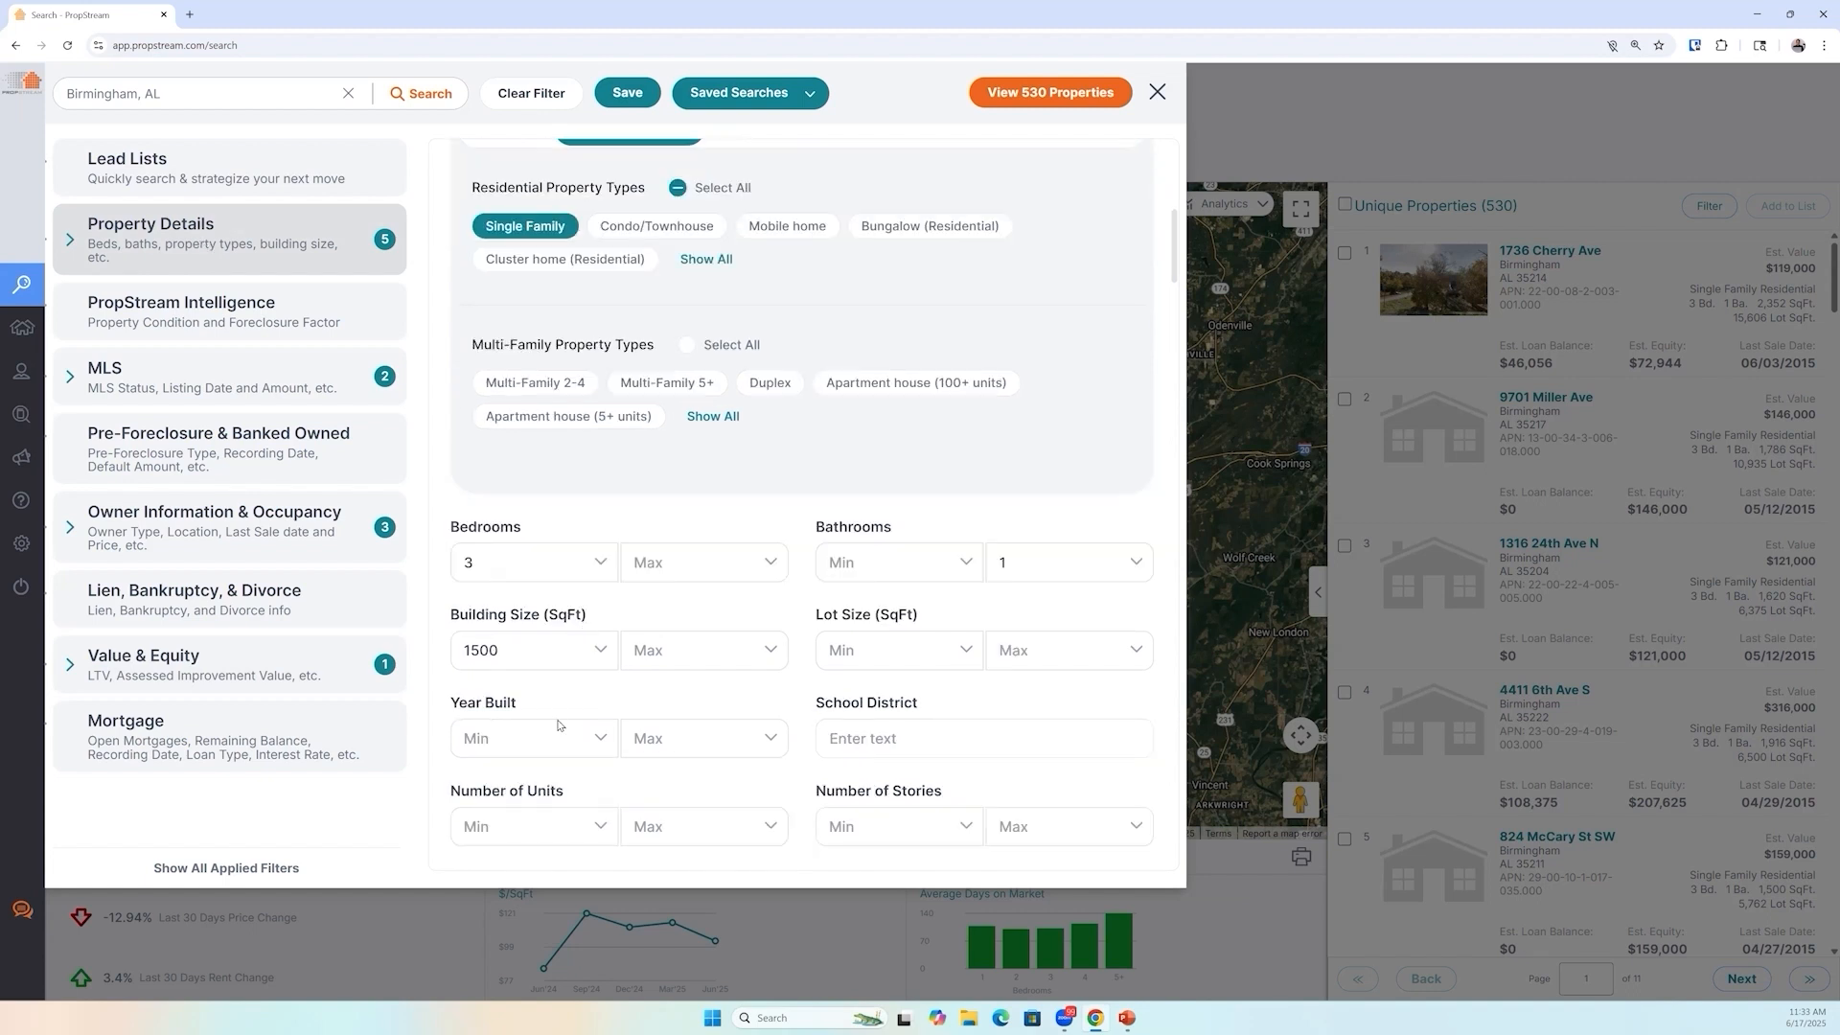
triple_click(529, 706)
left_click(657, 736)
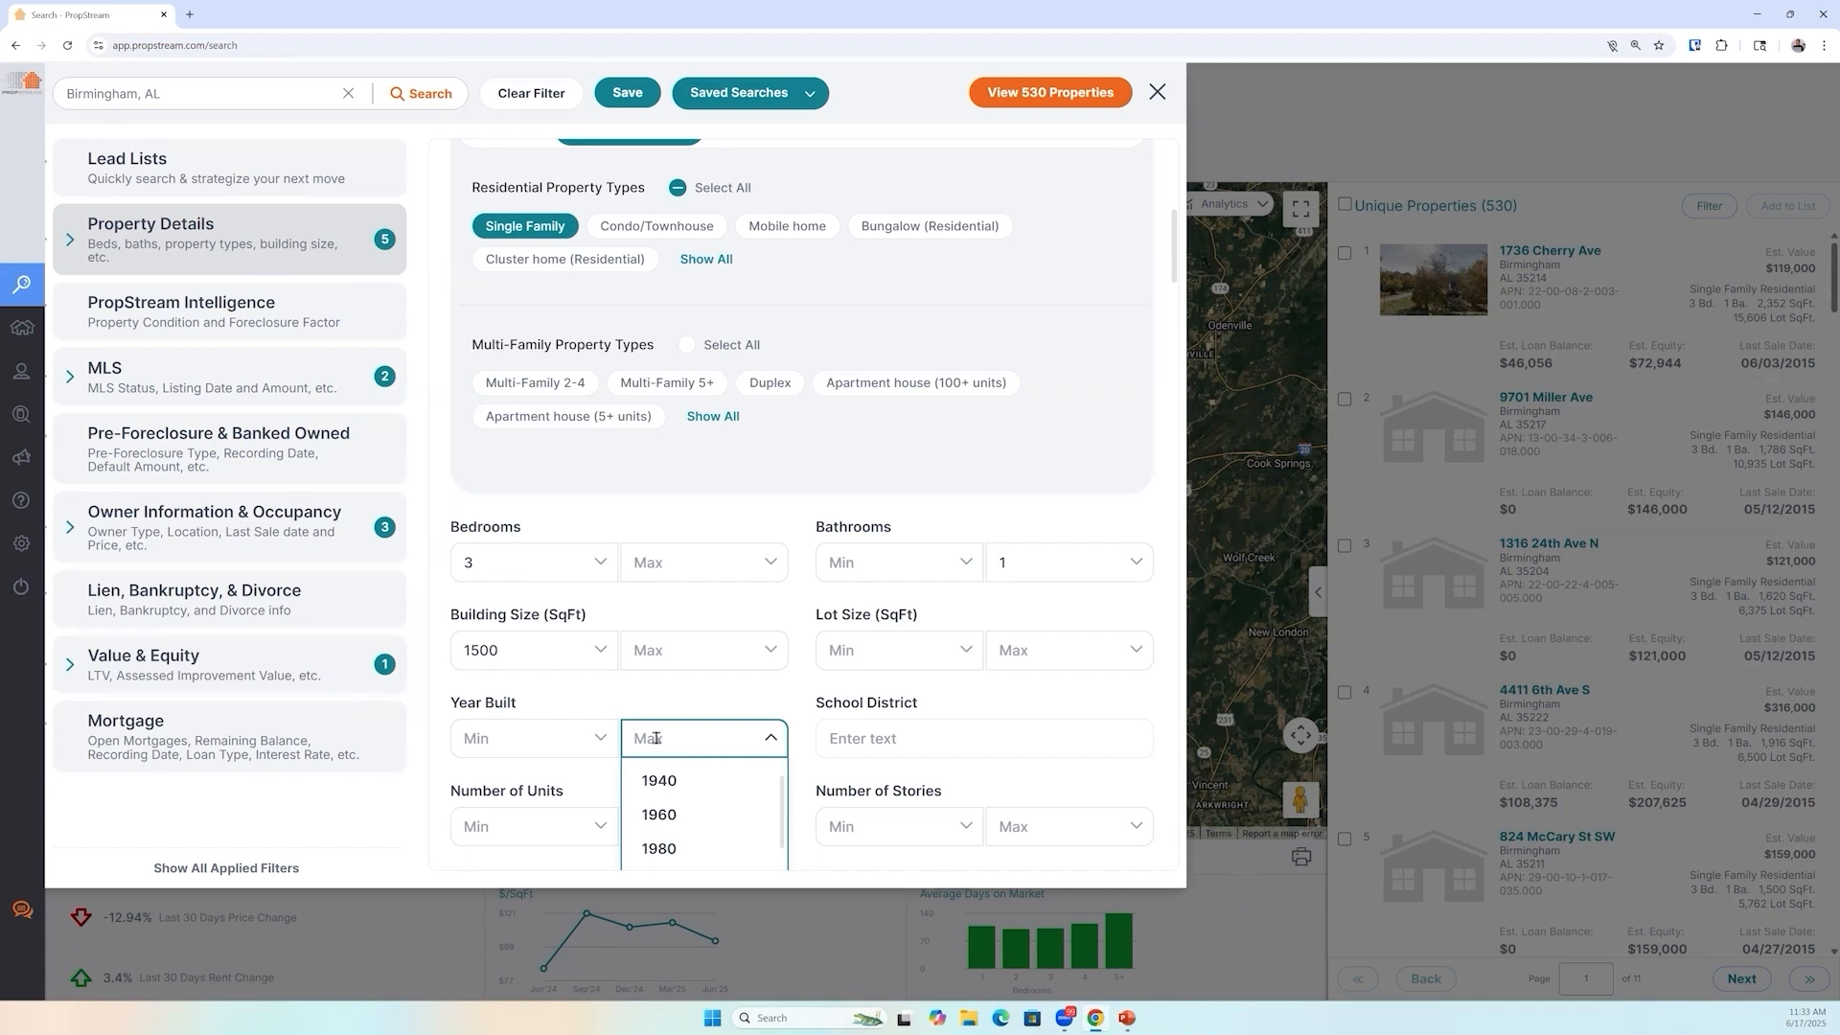
type("000")
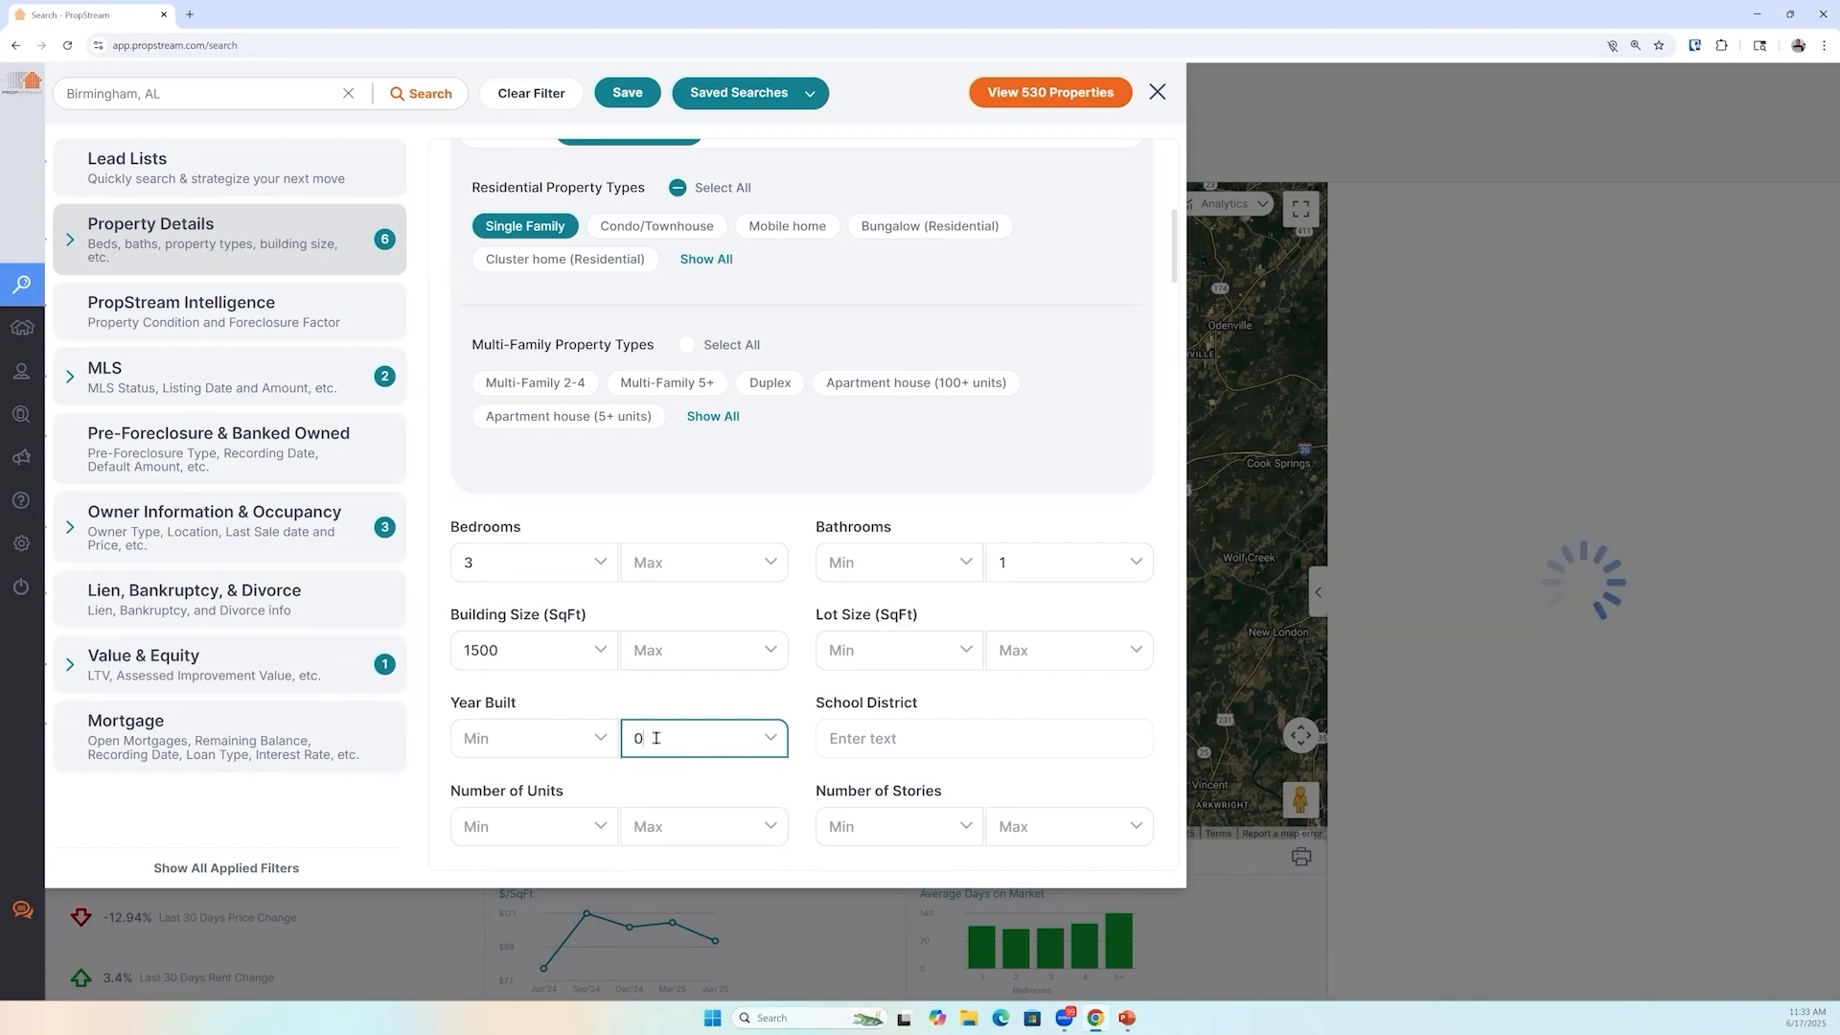
double_click(656, 738)
type("20")
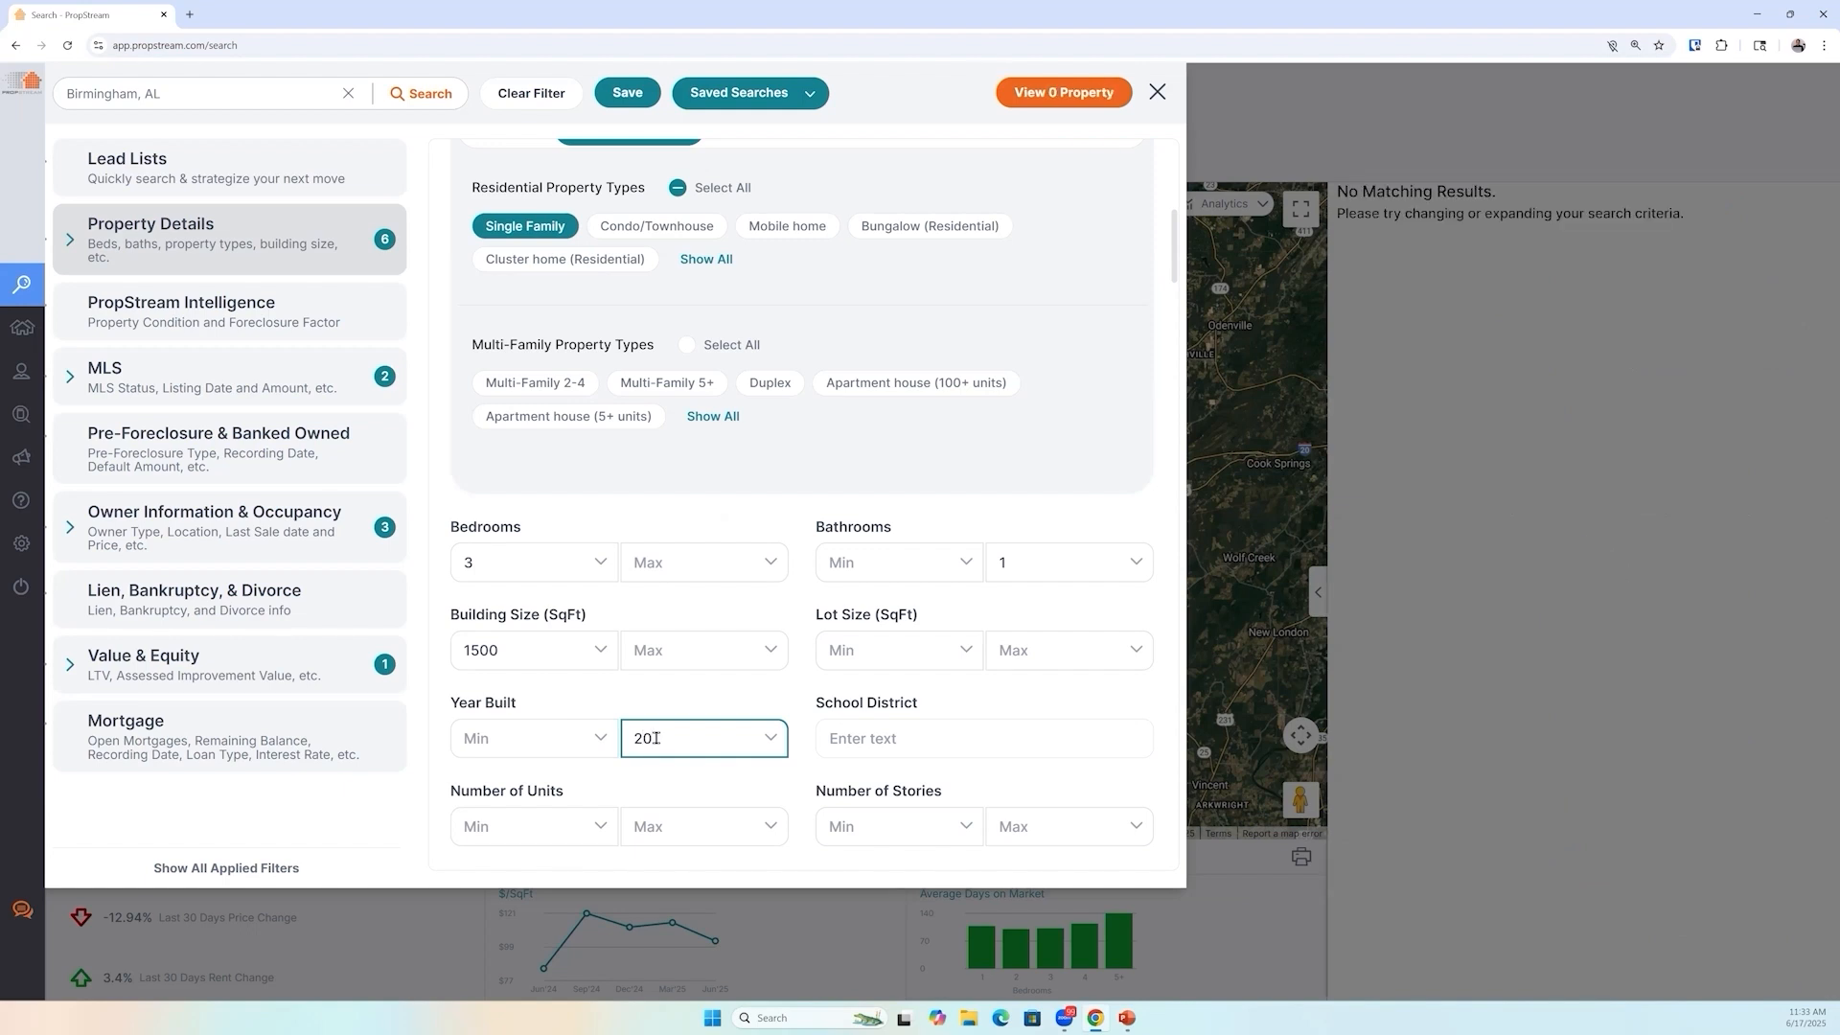
type("00")
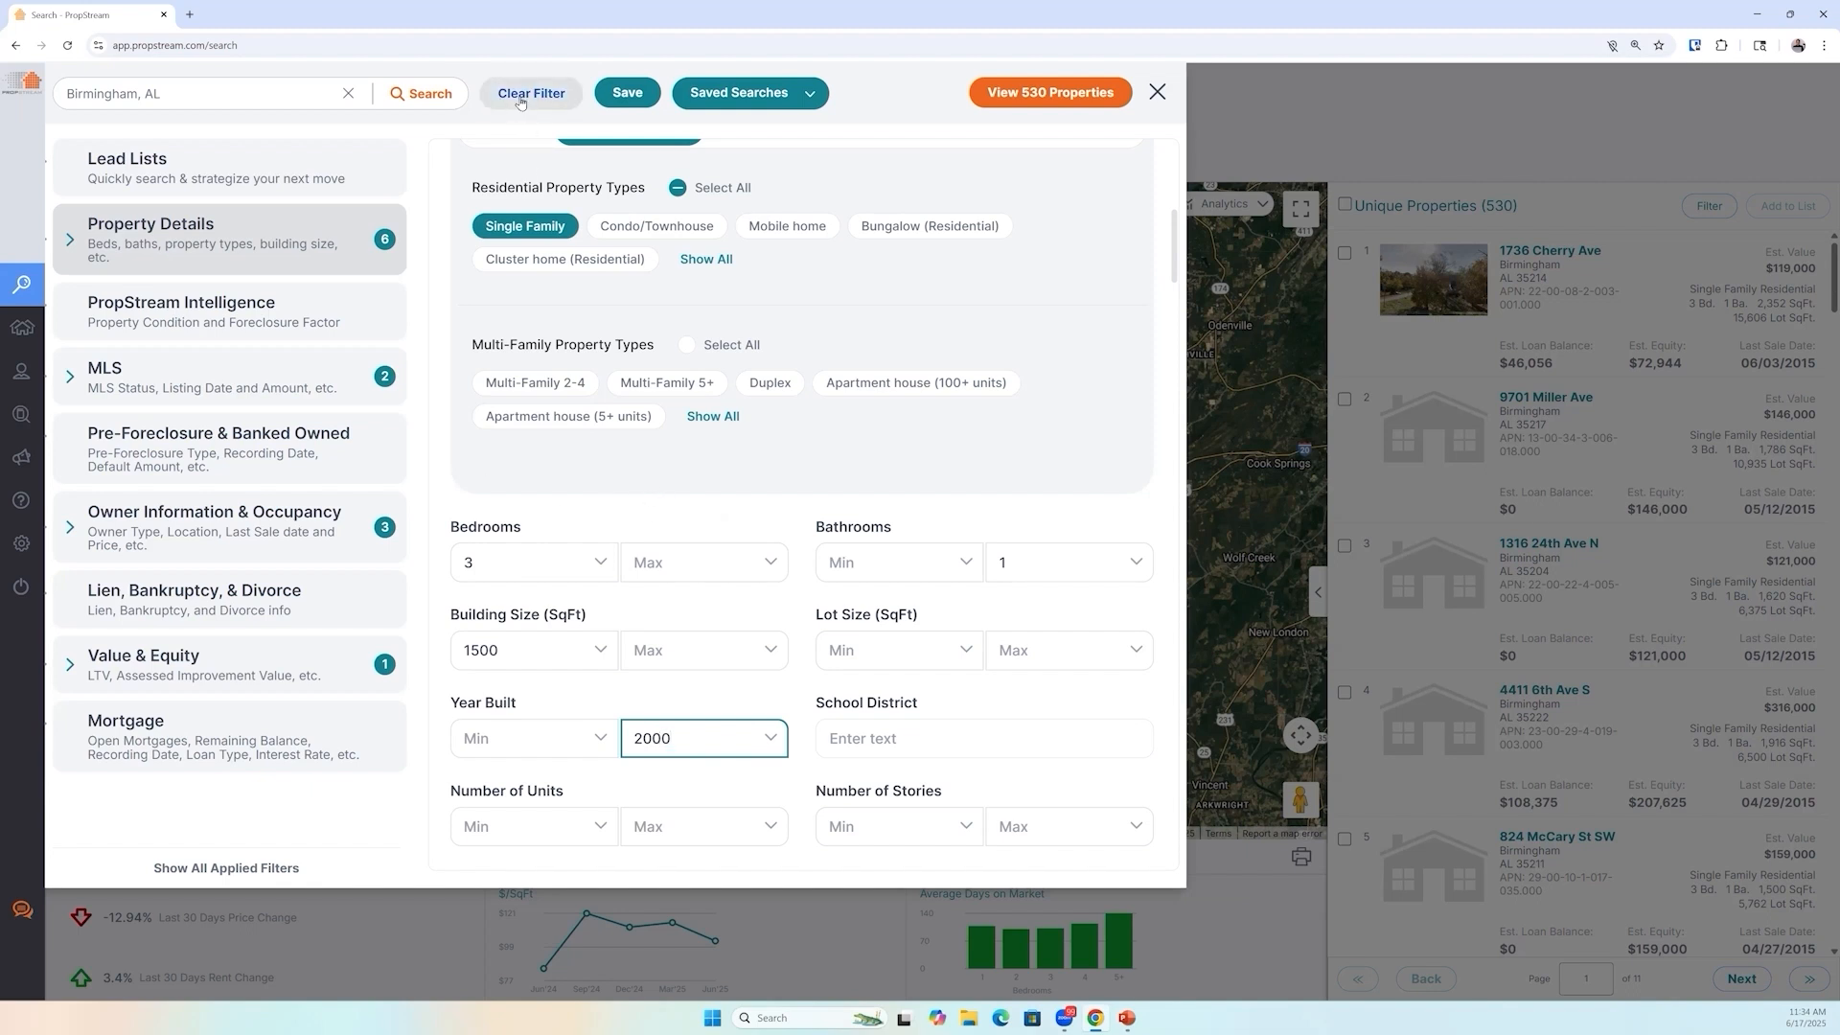
Switch to the presentation to view the Building Situations slide and return to the browser
left_click(1127, 1018)
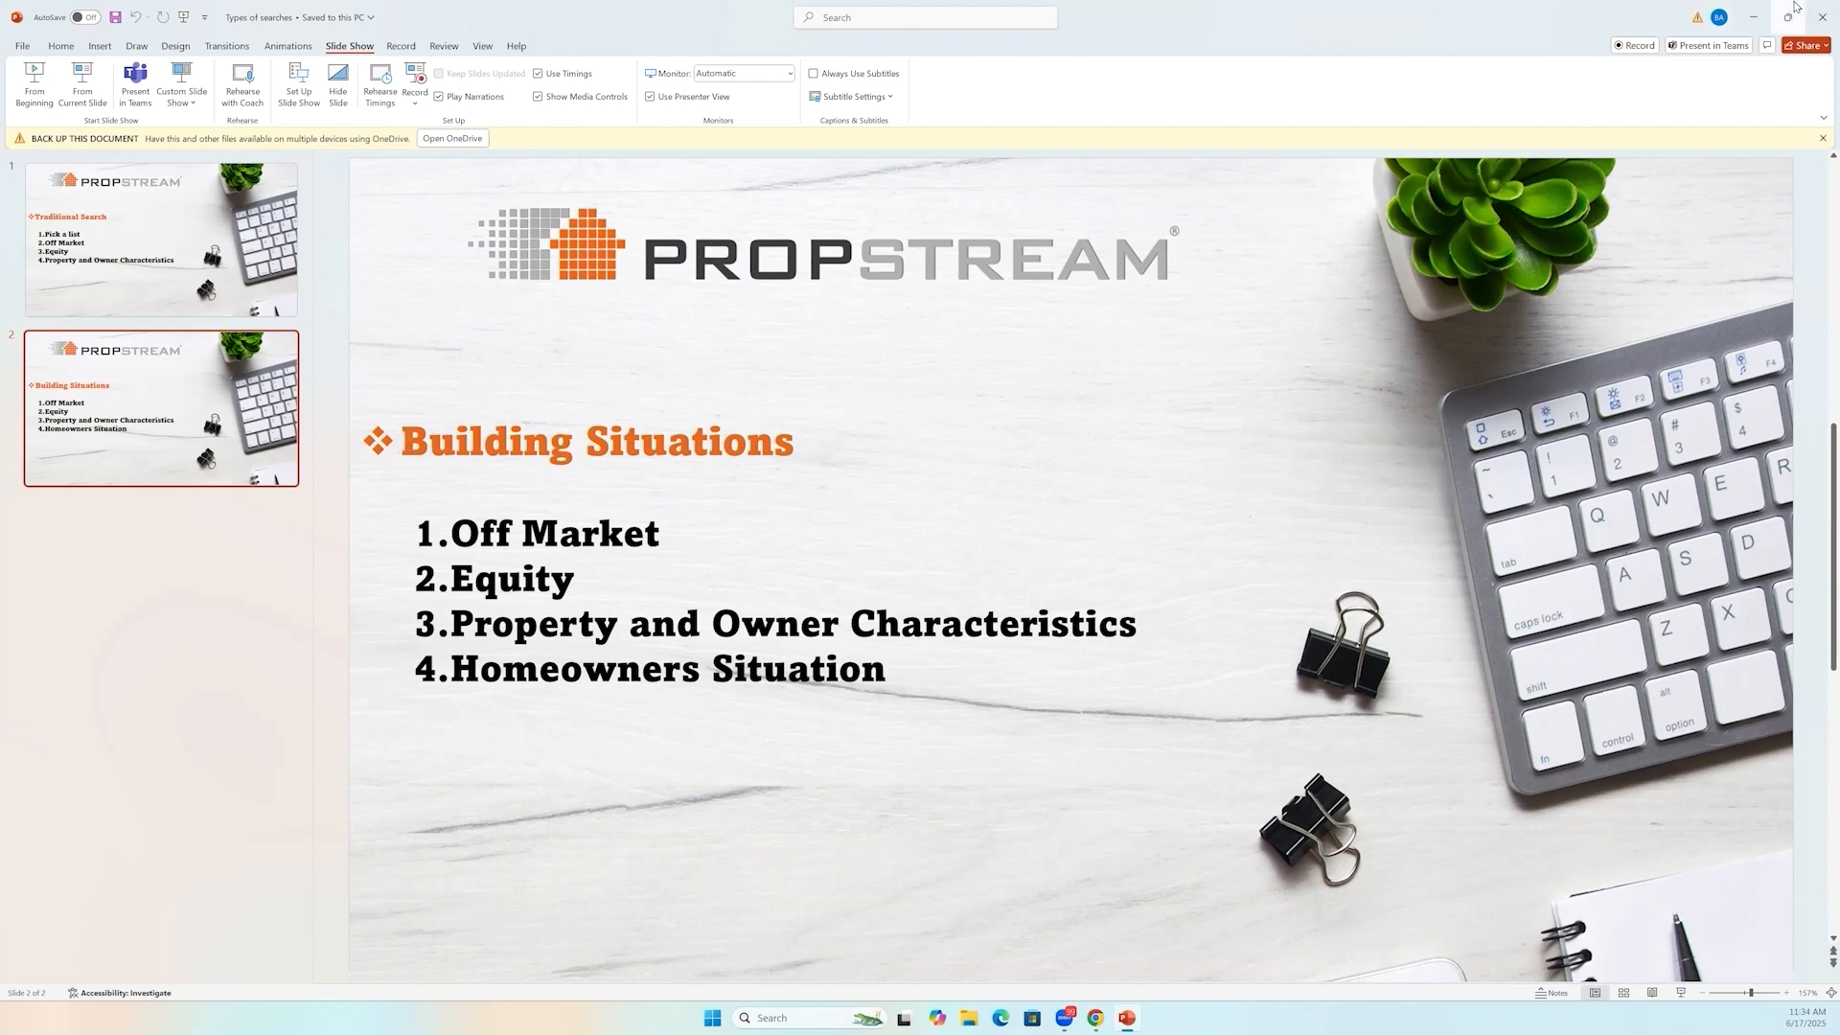
key("alt+Tab")
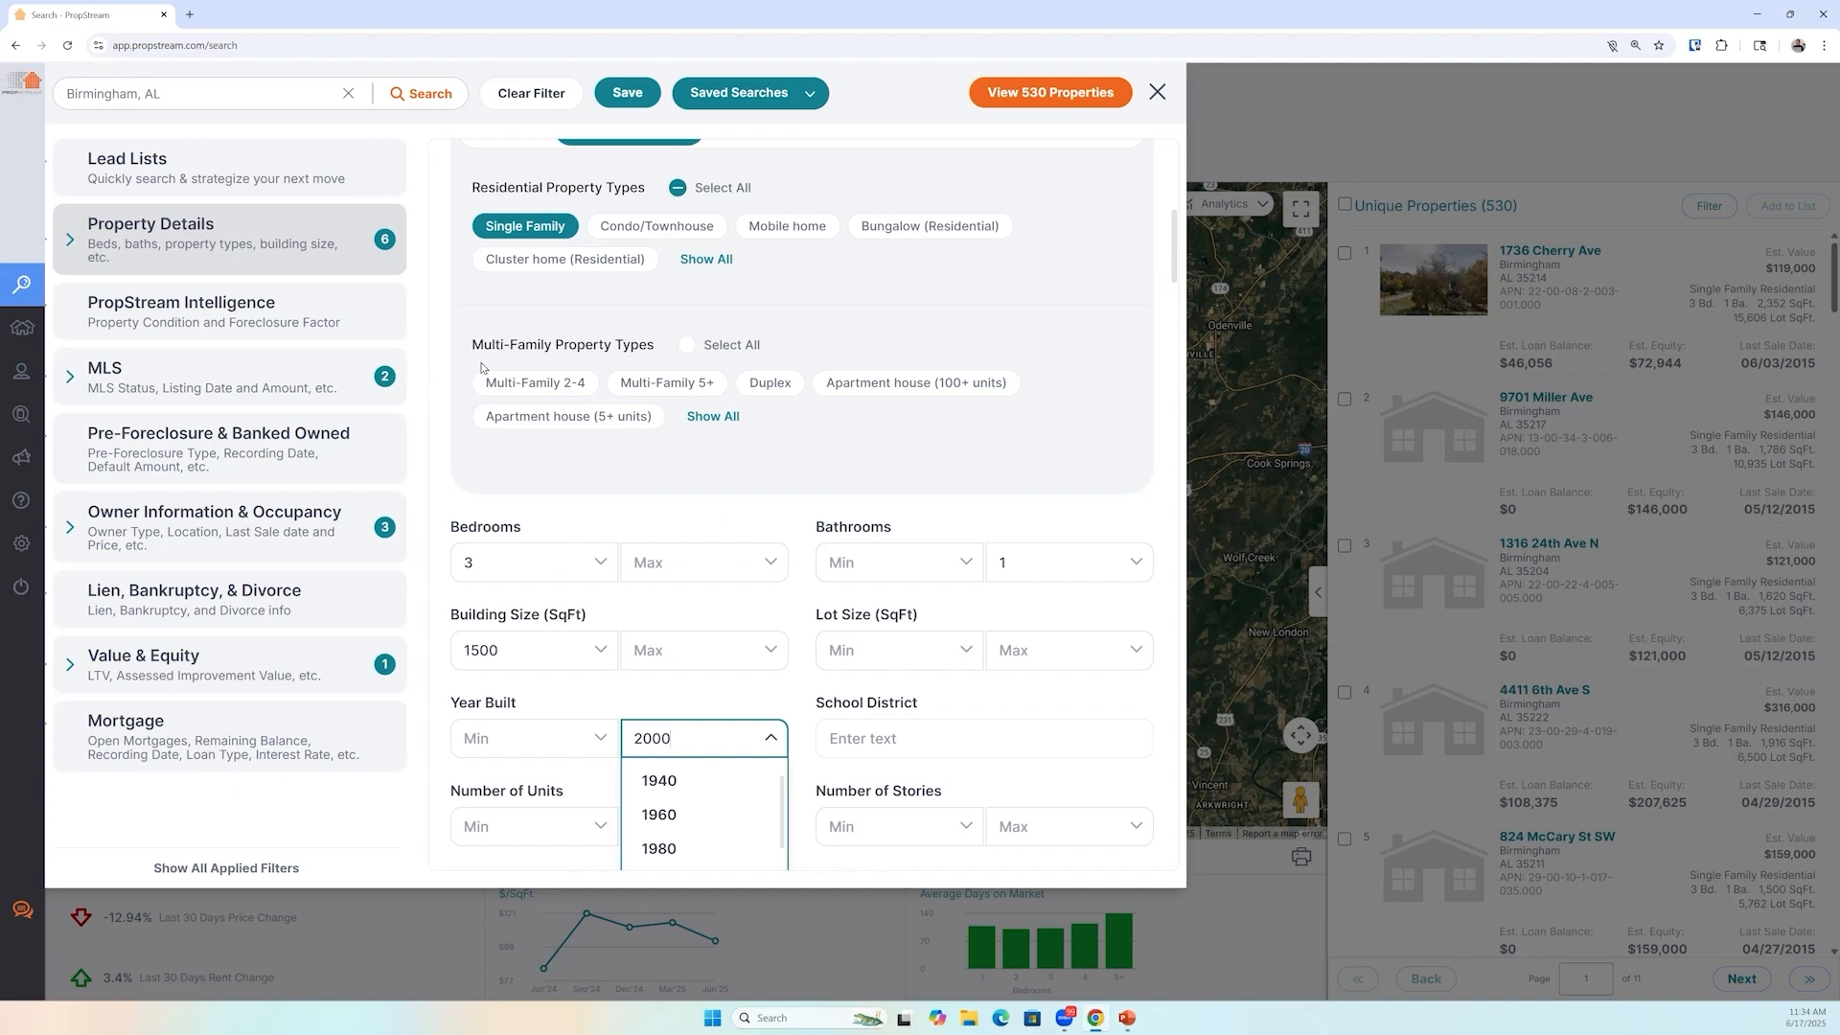
Clear all filters and set the Overall Property Condition maximum to Poor
left_click(542, 99)
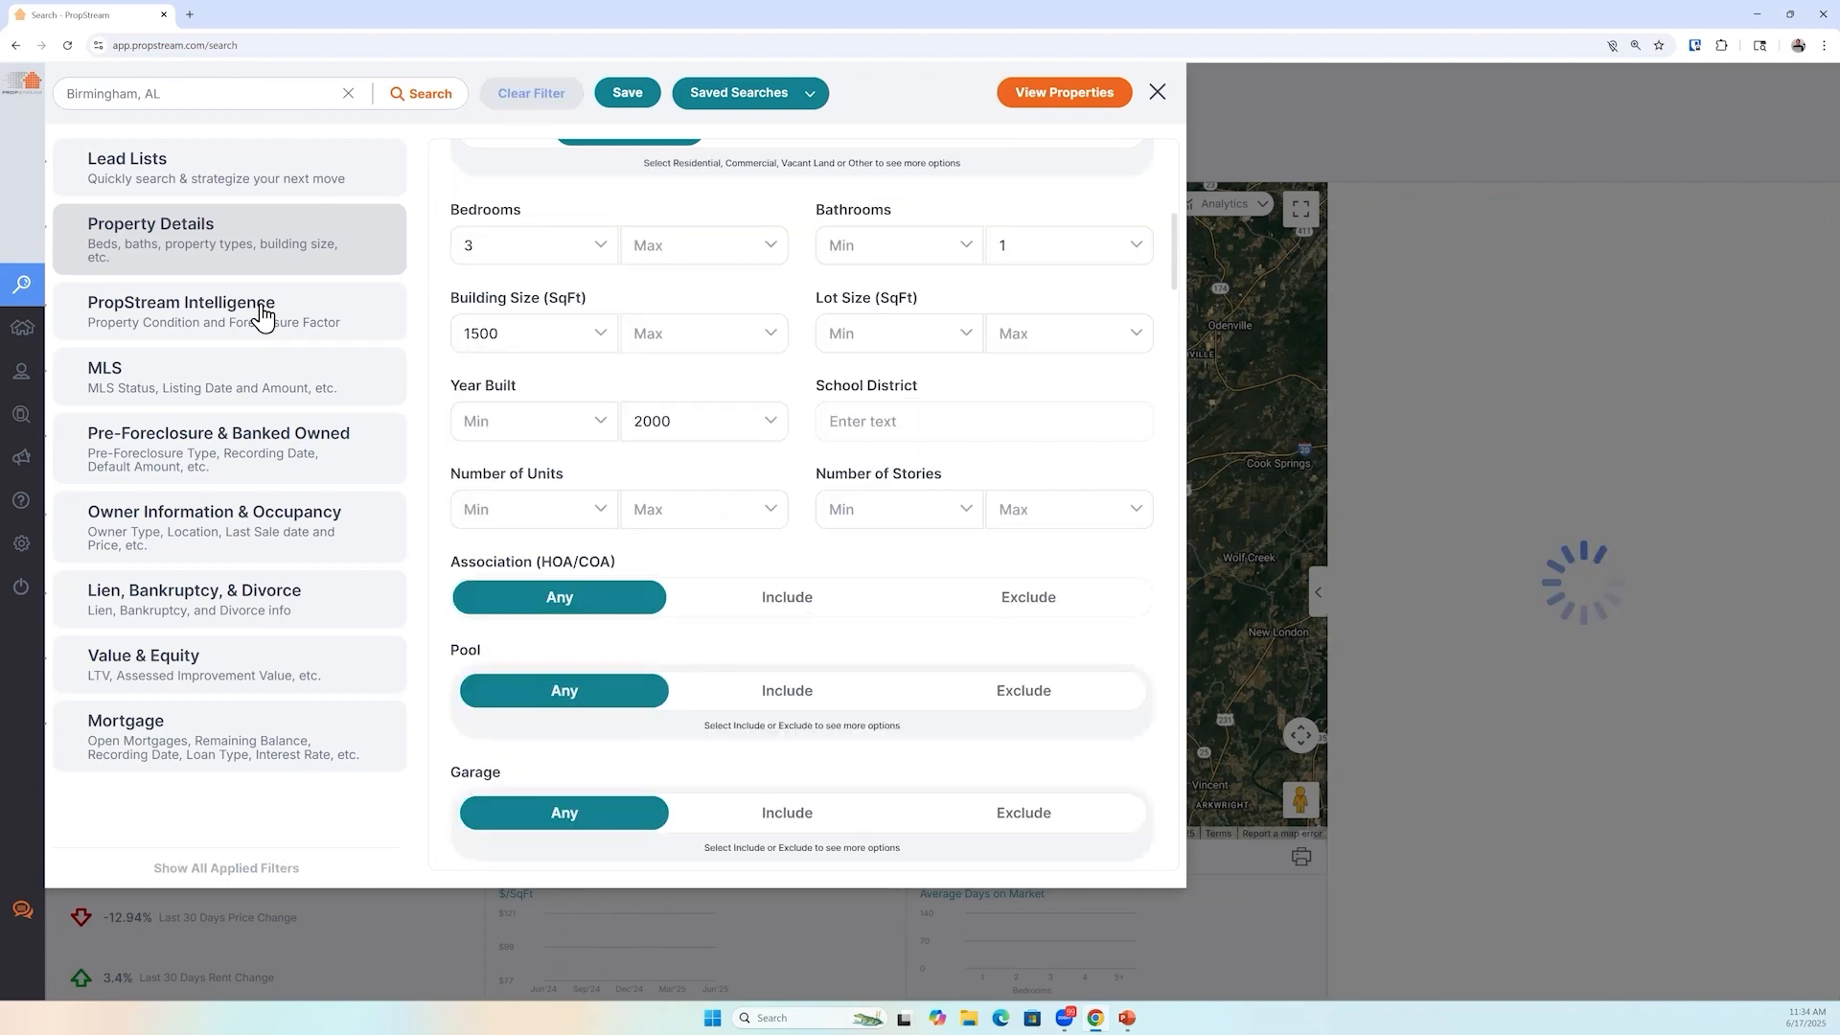
left_click(262, 316)
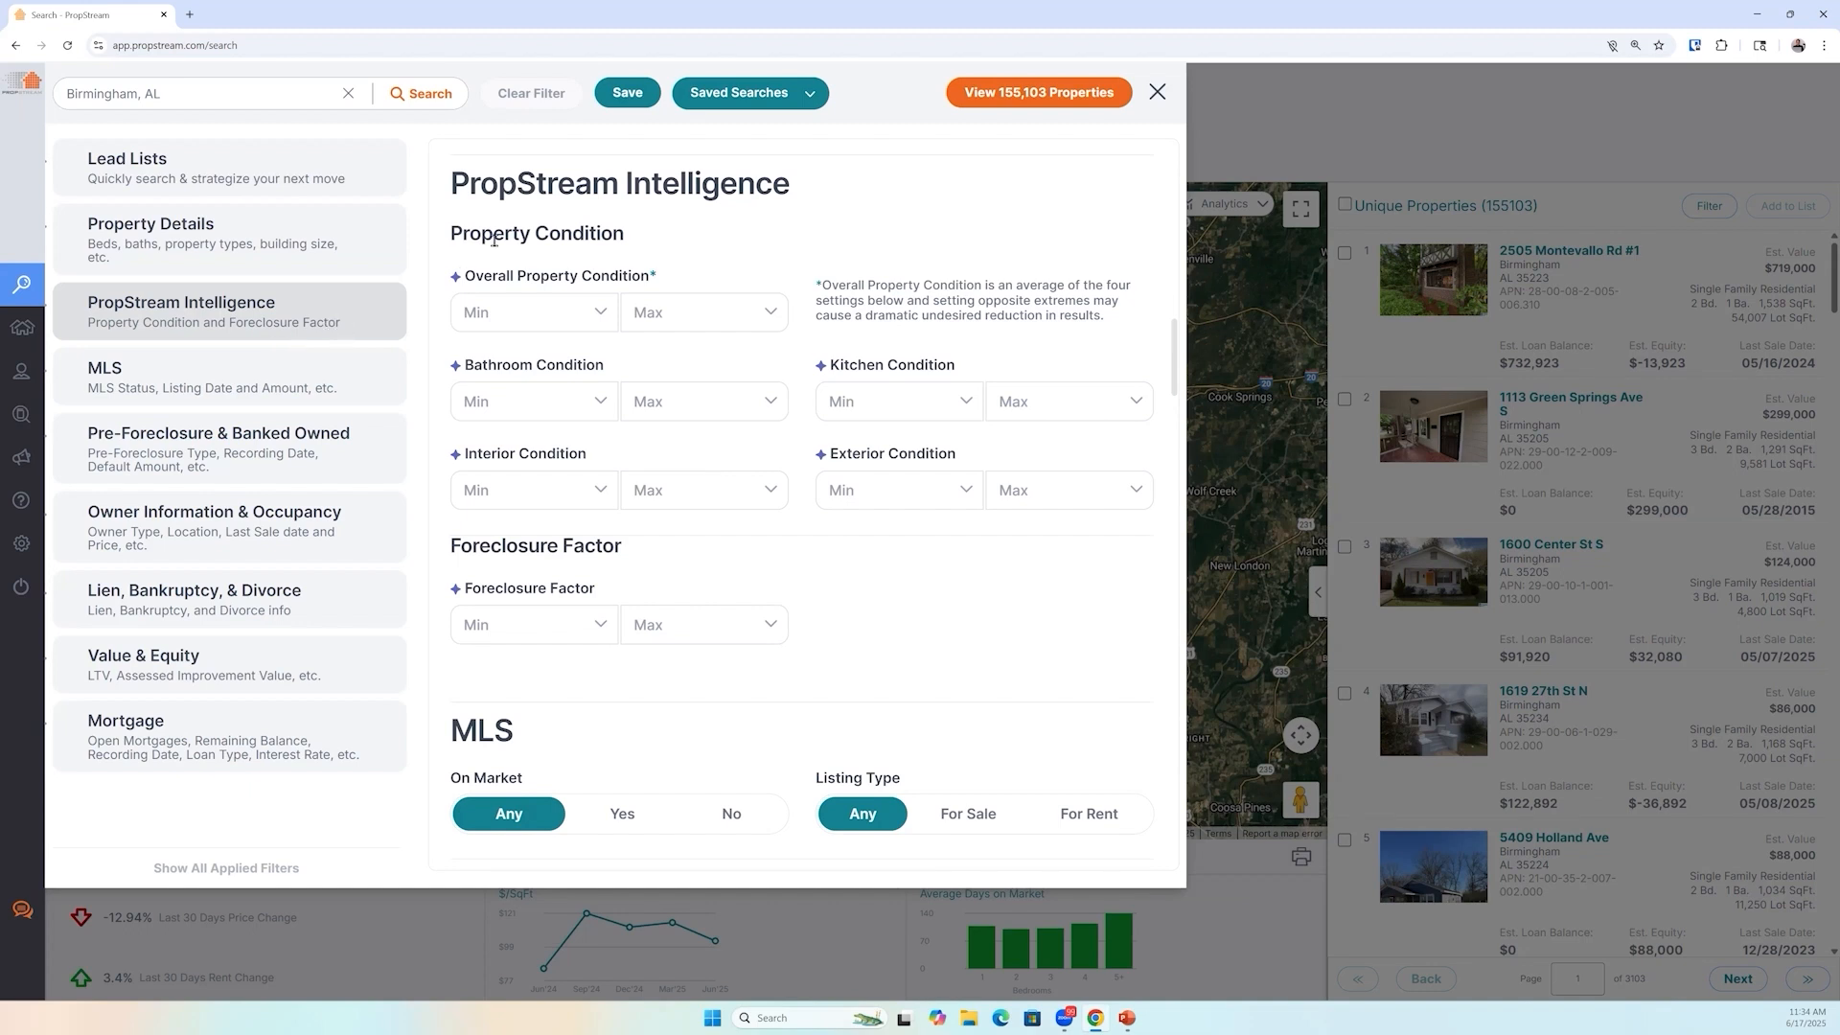
left_click(467, 311)
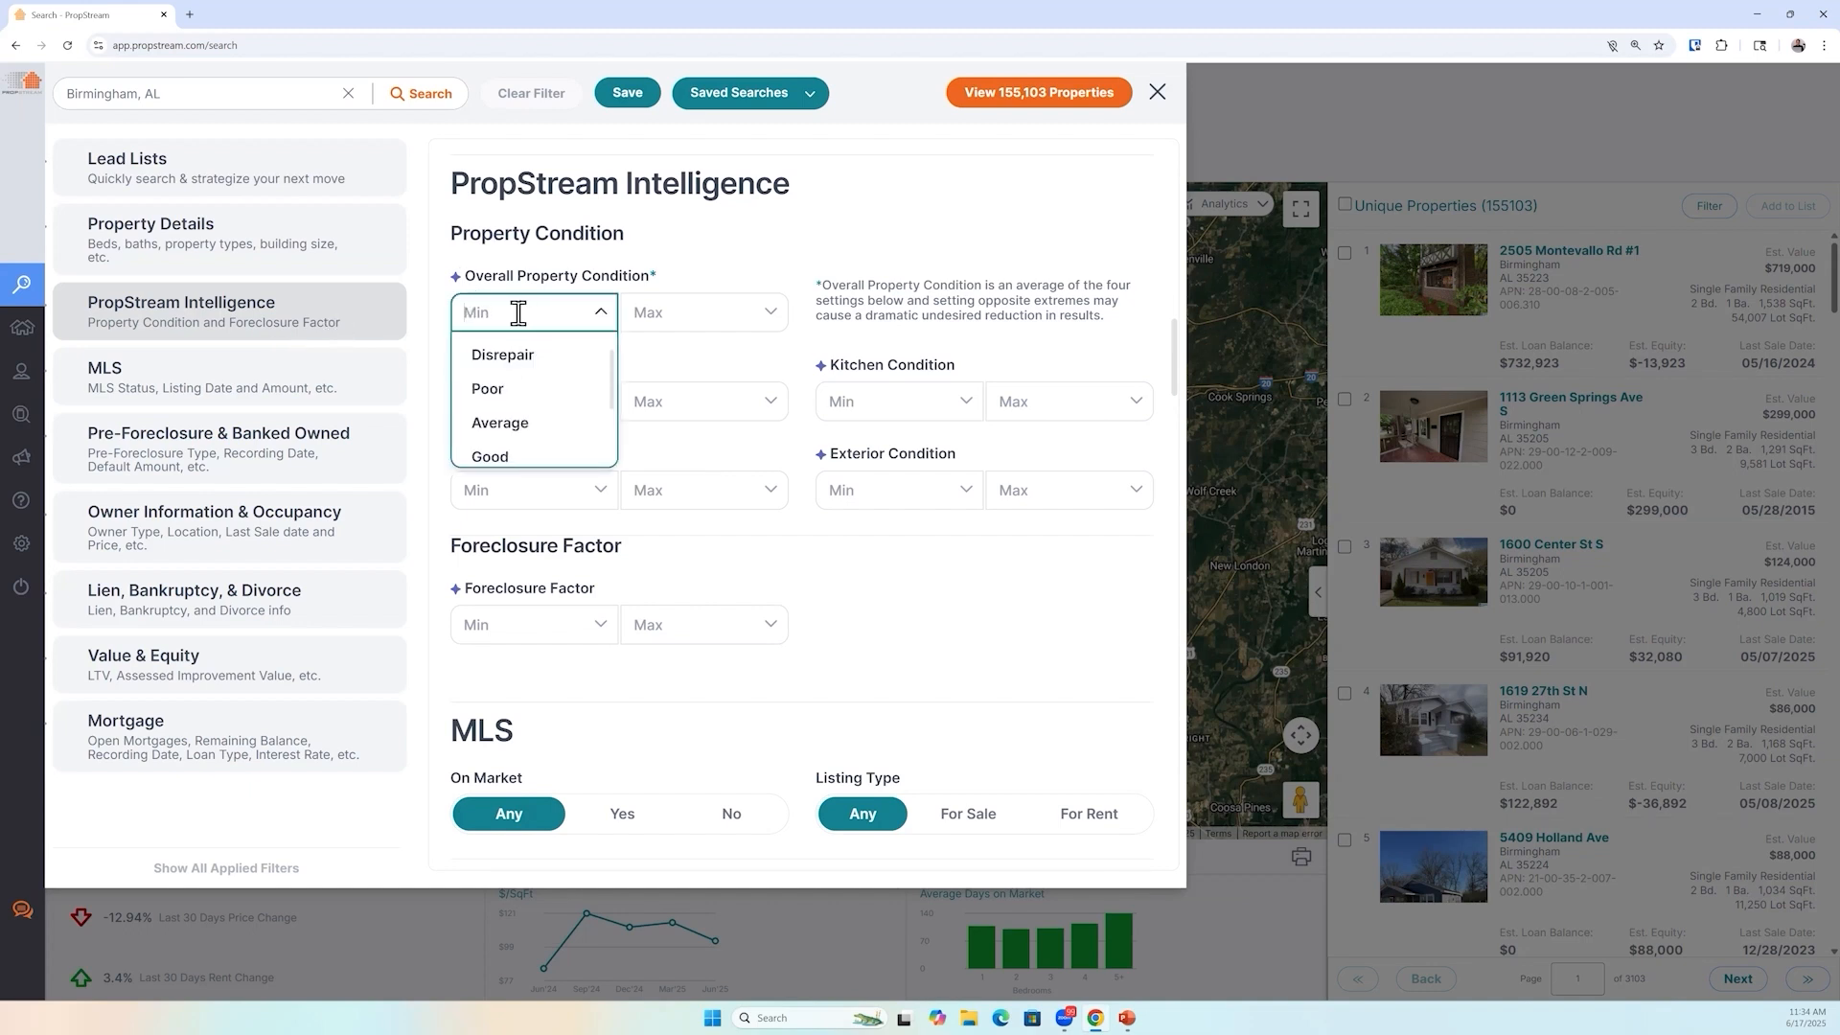
left_click(682, 313)
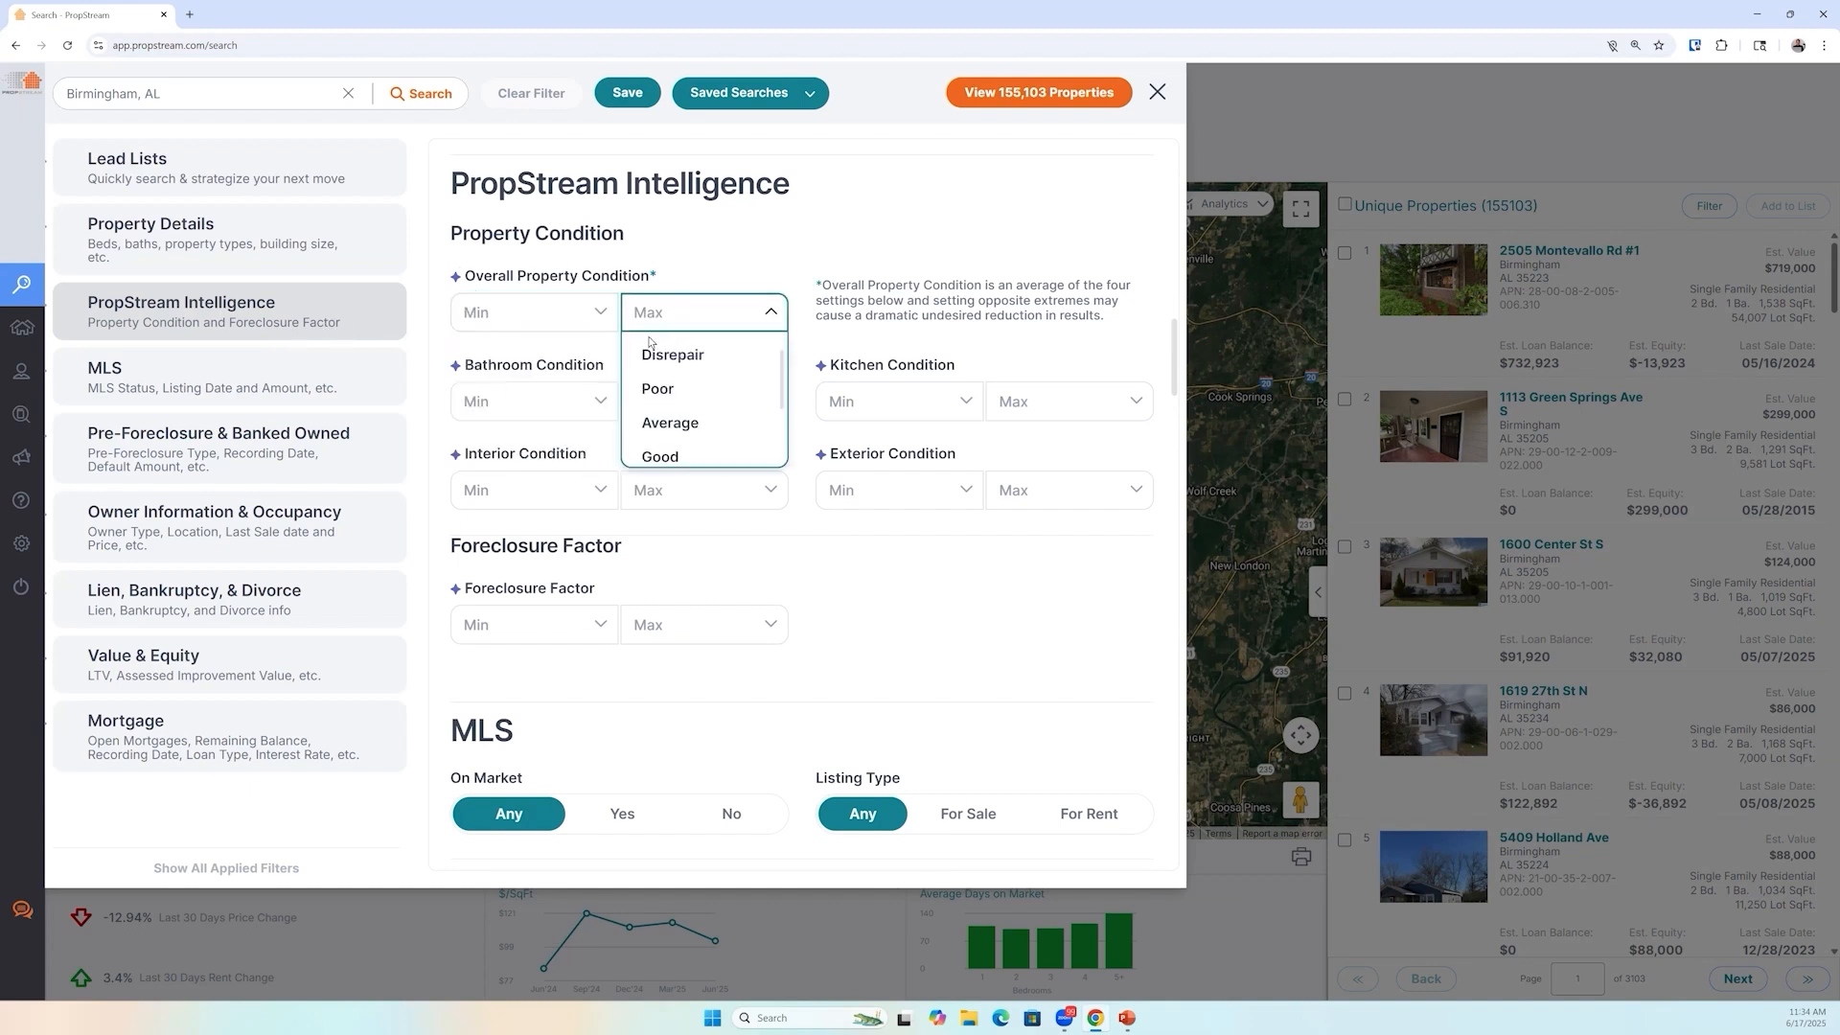
left_click(730, 399)
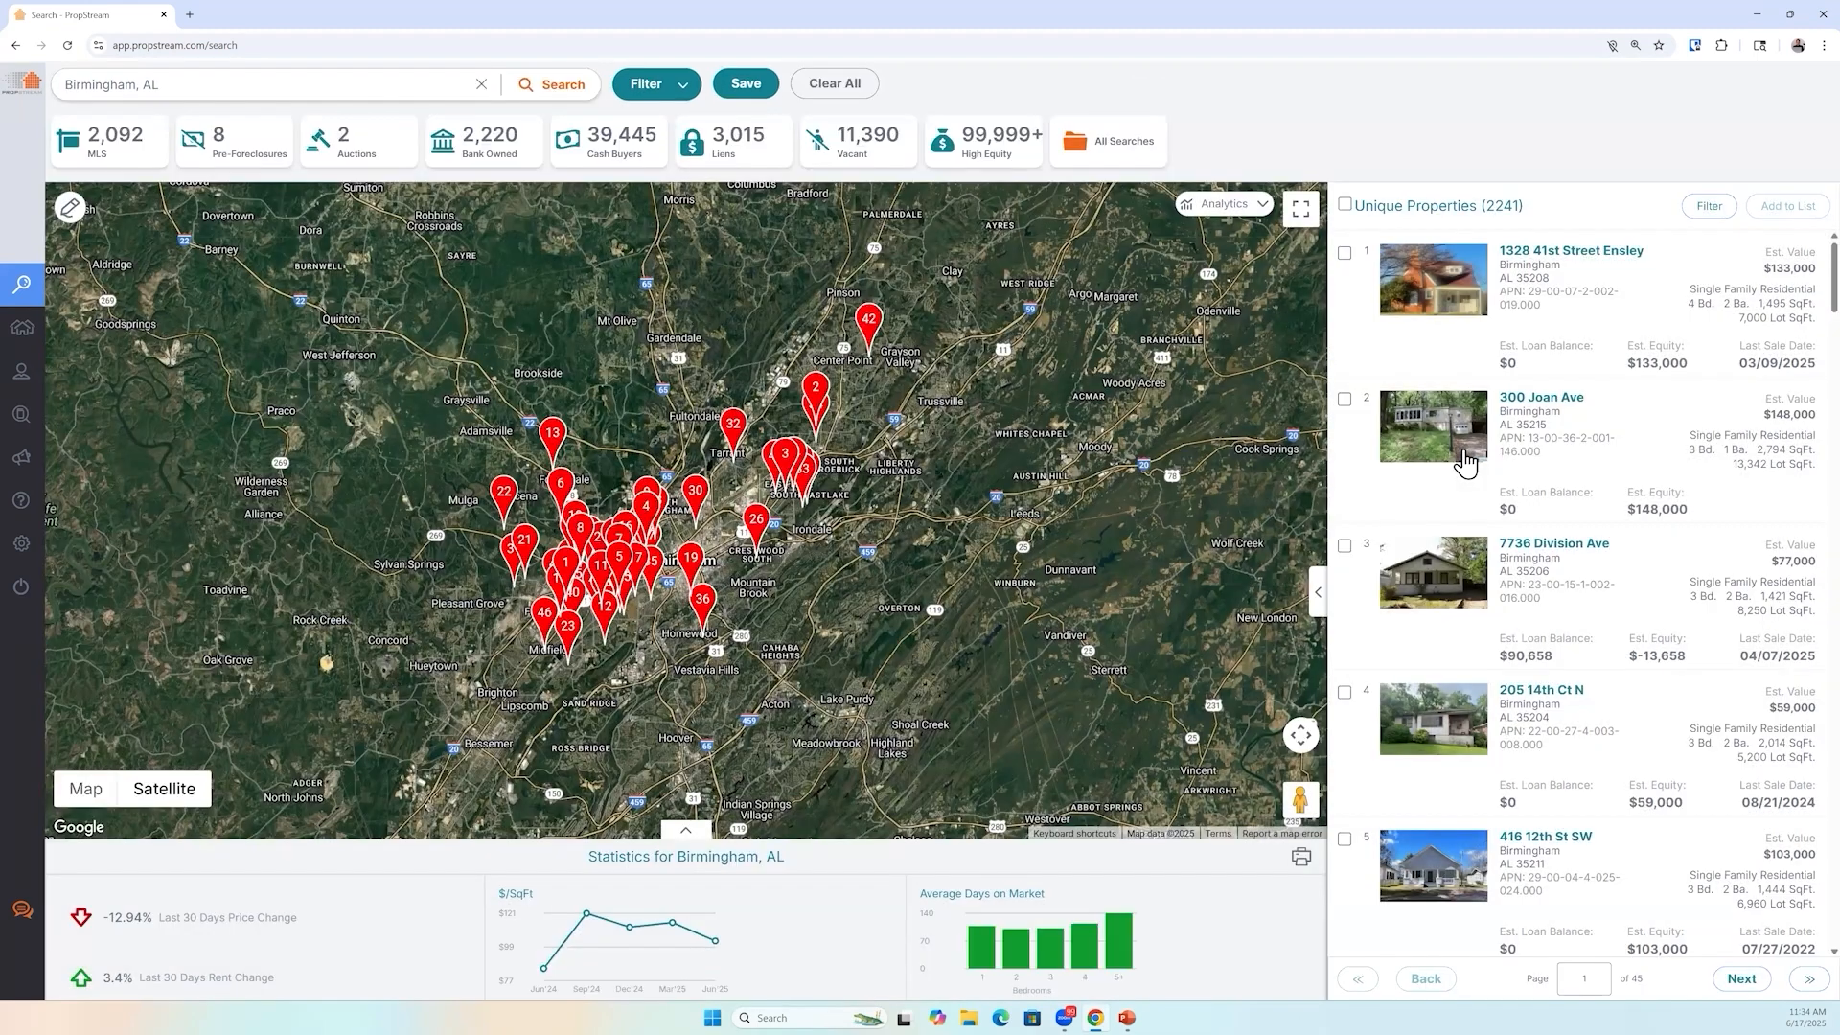
left_click(1467, 463)
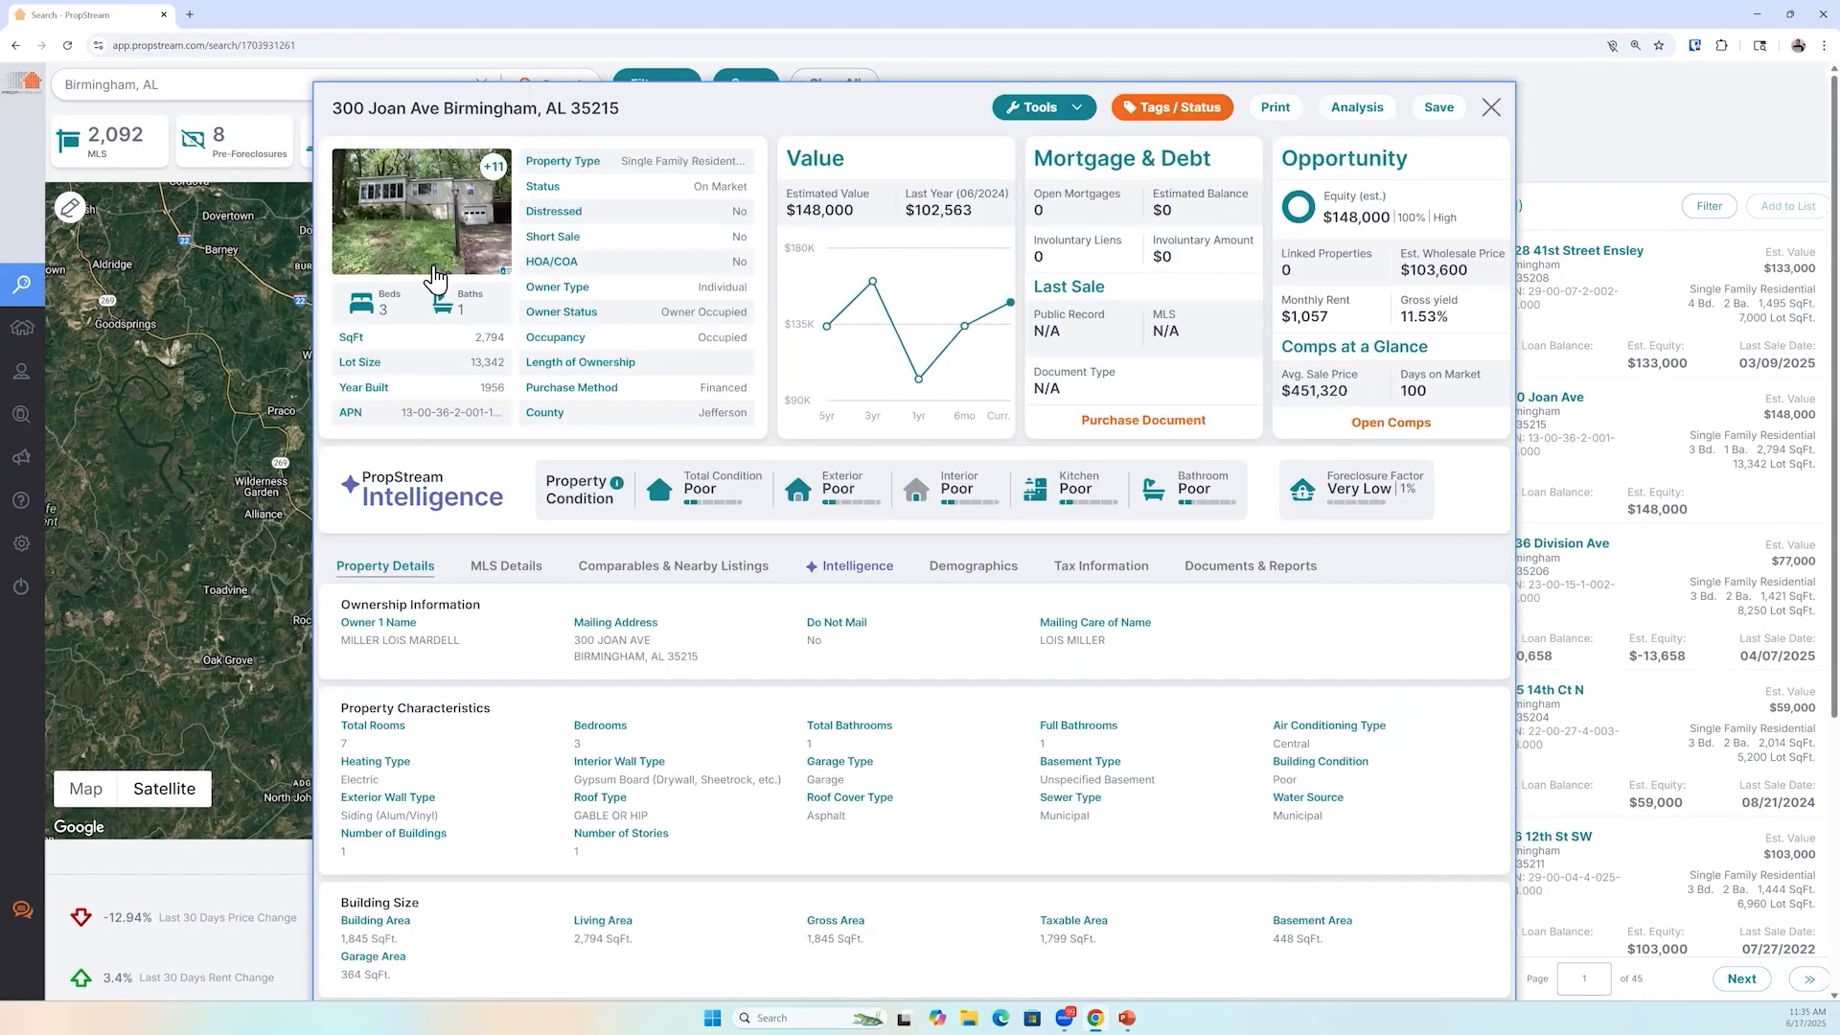
left_click(434, 279)
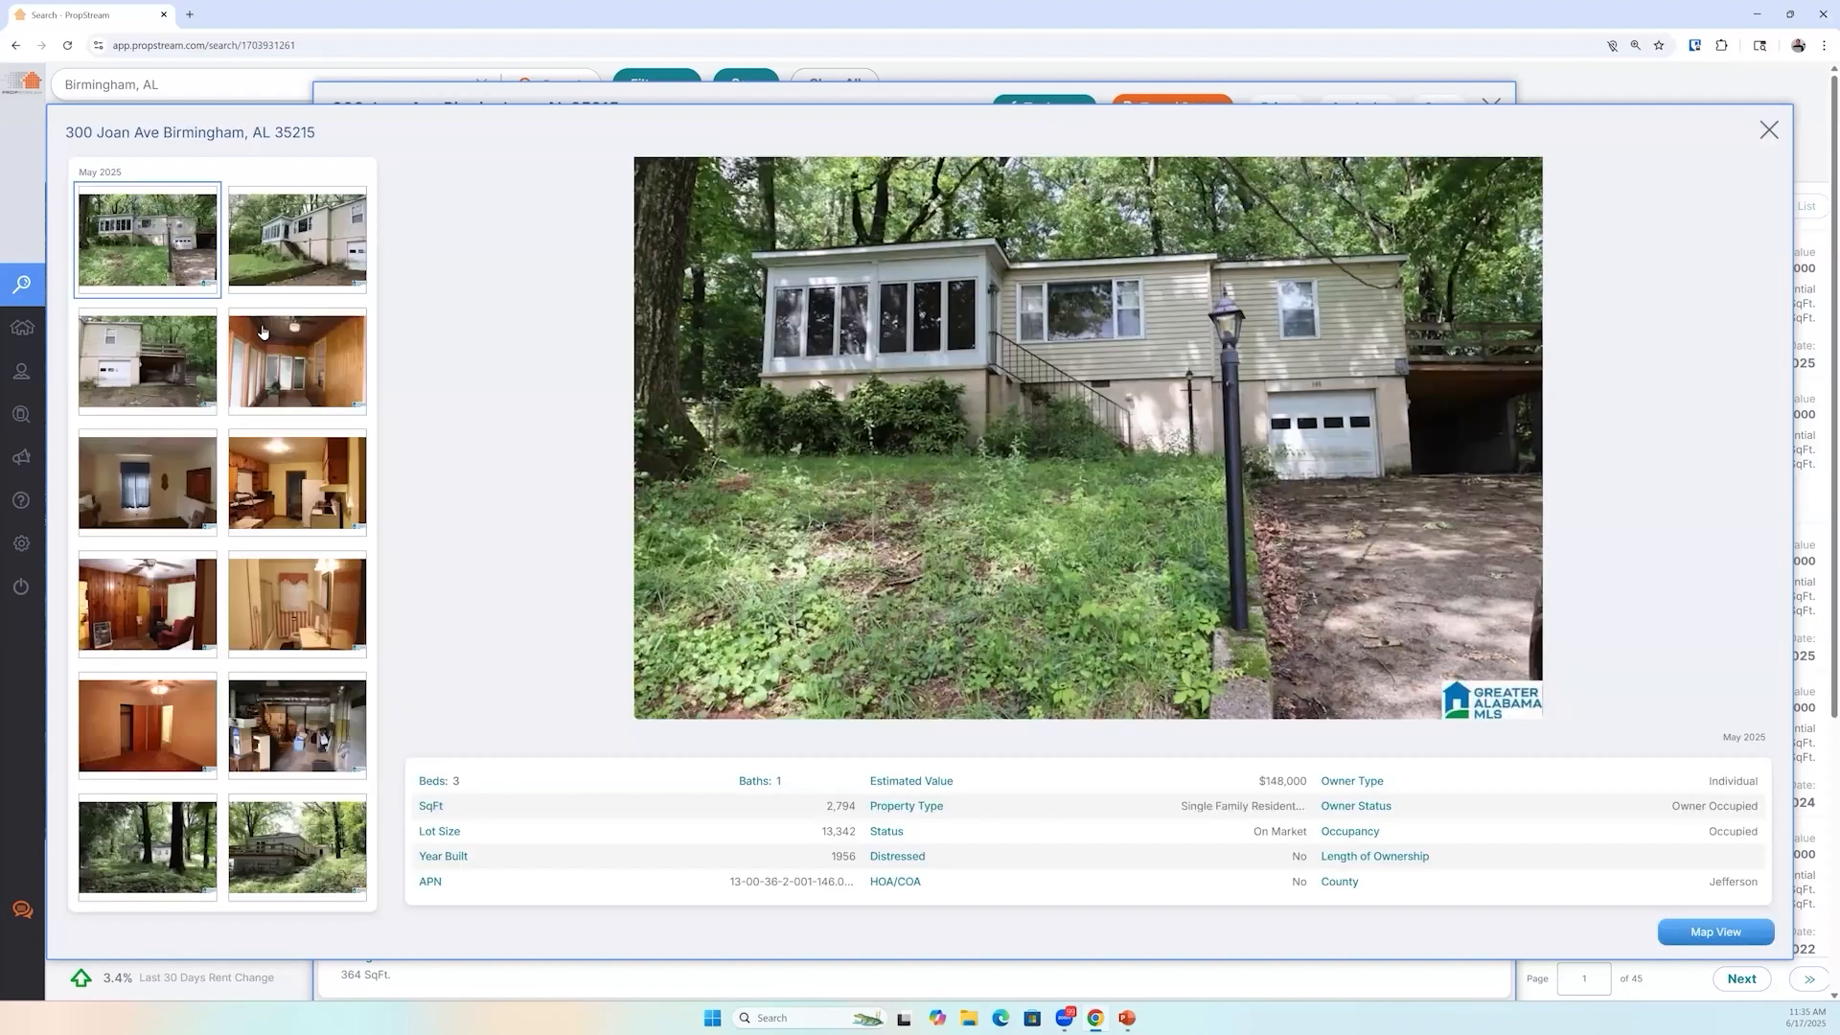
left_click(174, 493)
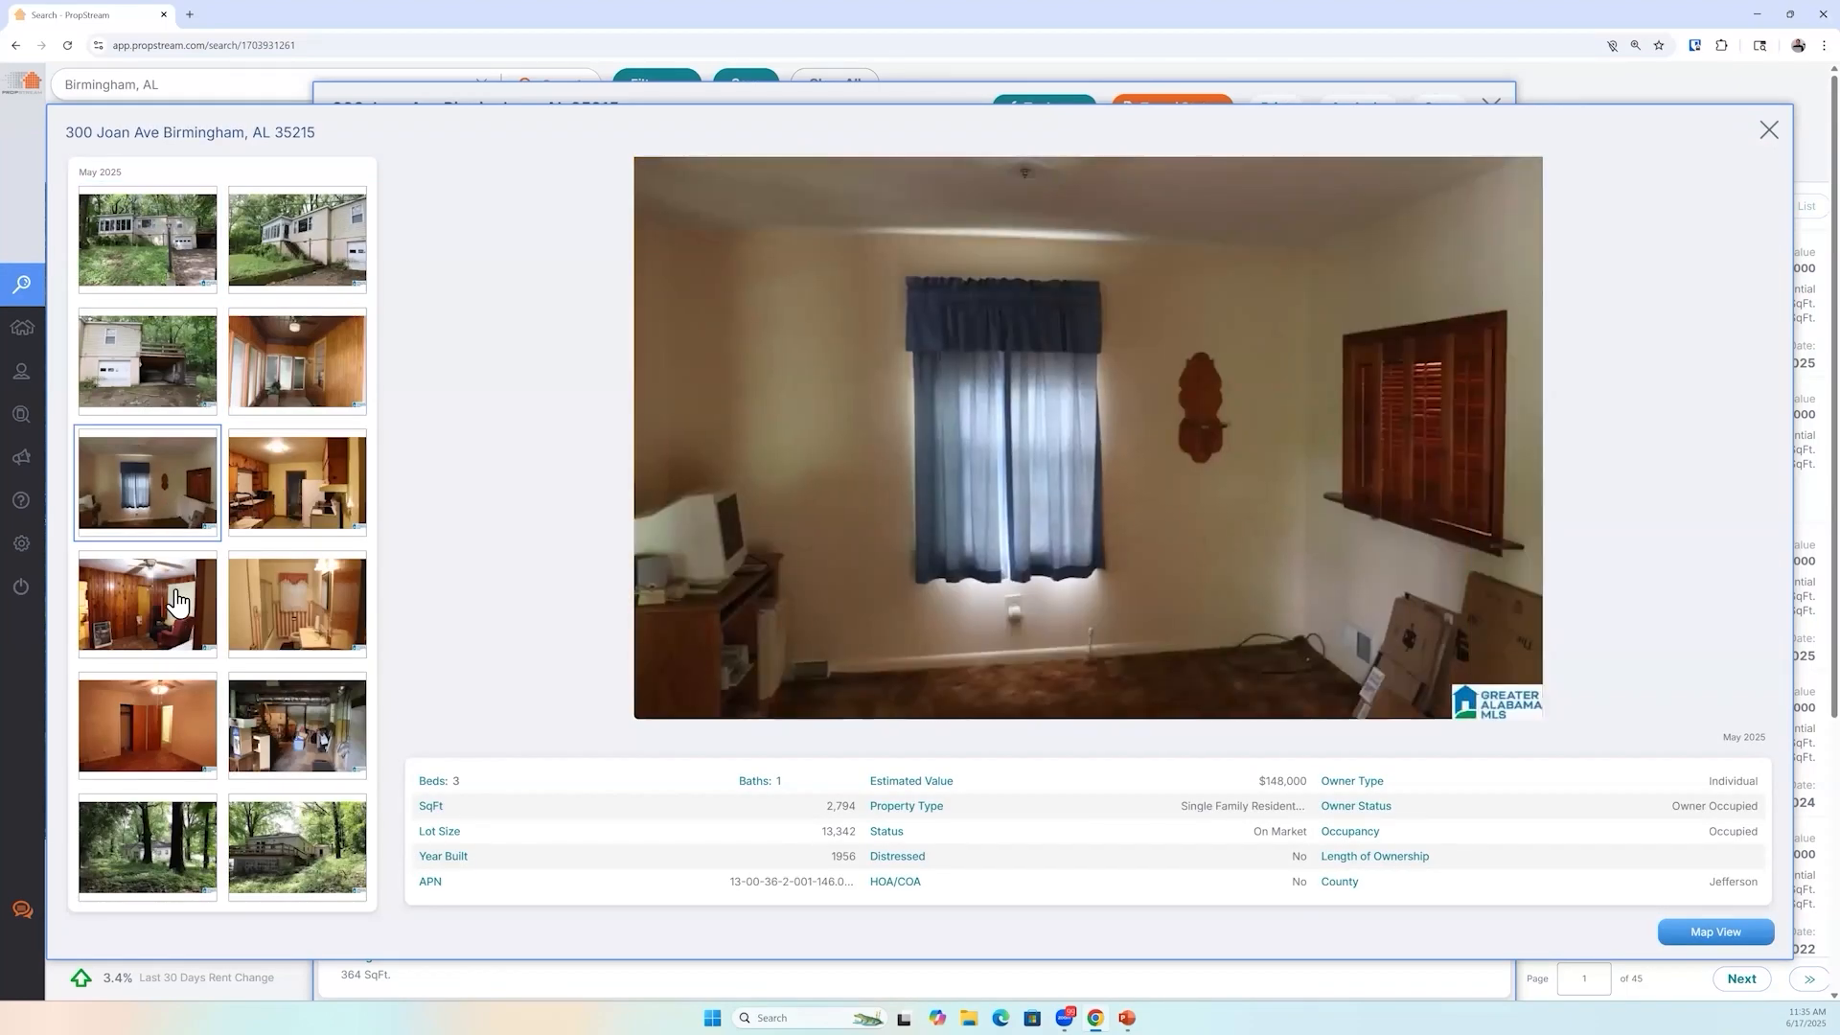
left_click(177, 594)
left_click(287, 643)
left_click(280, 755)
left_click(148, 849)
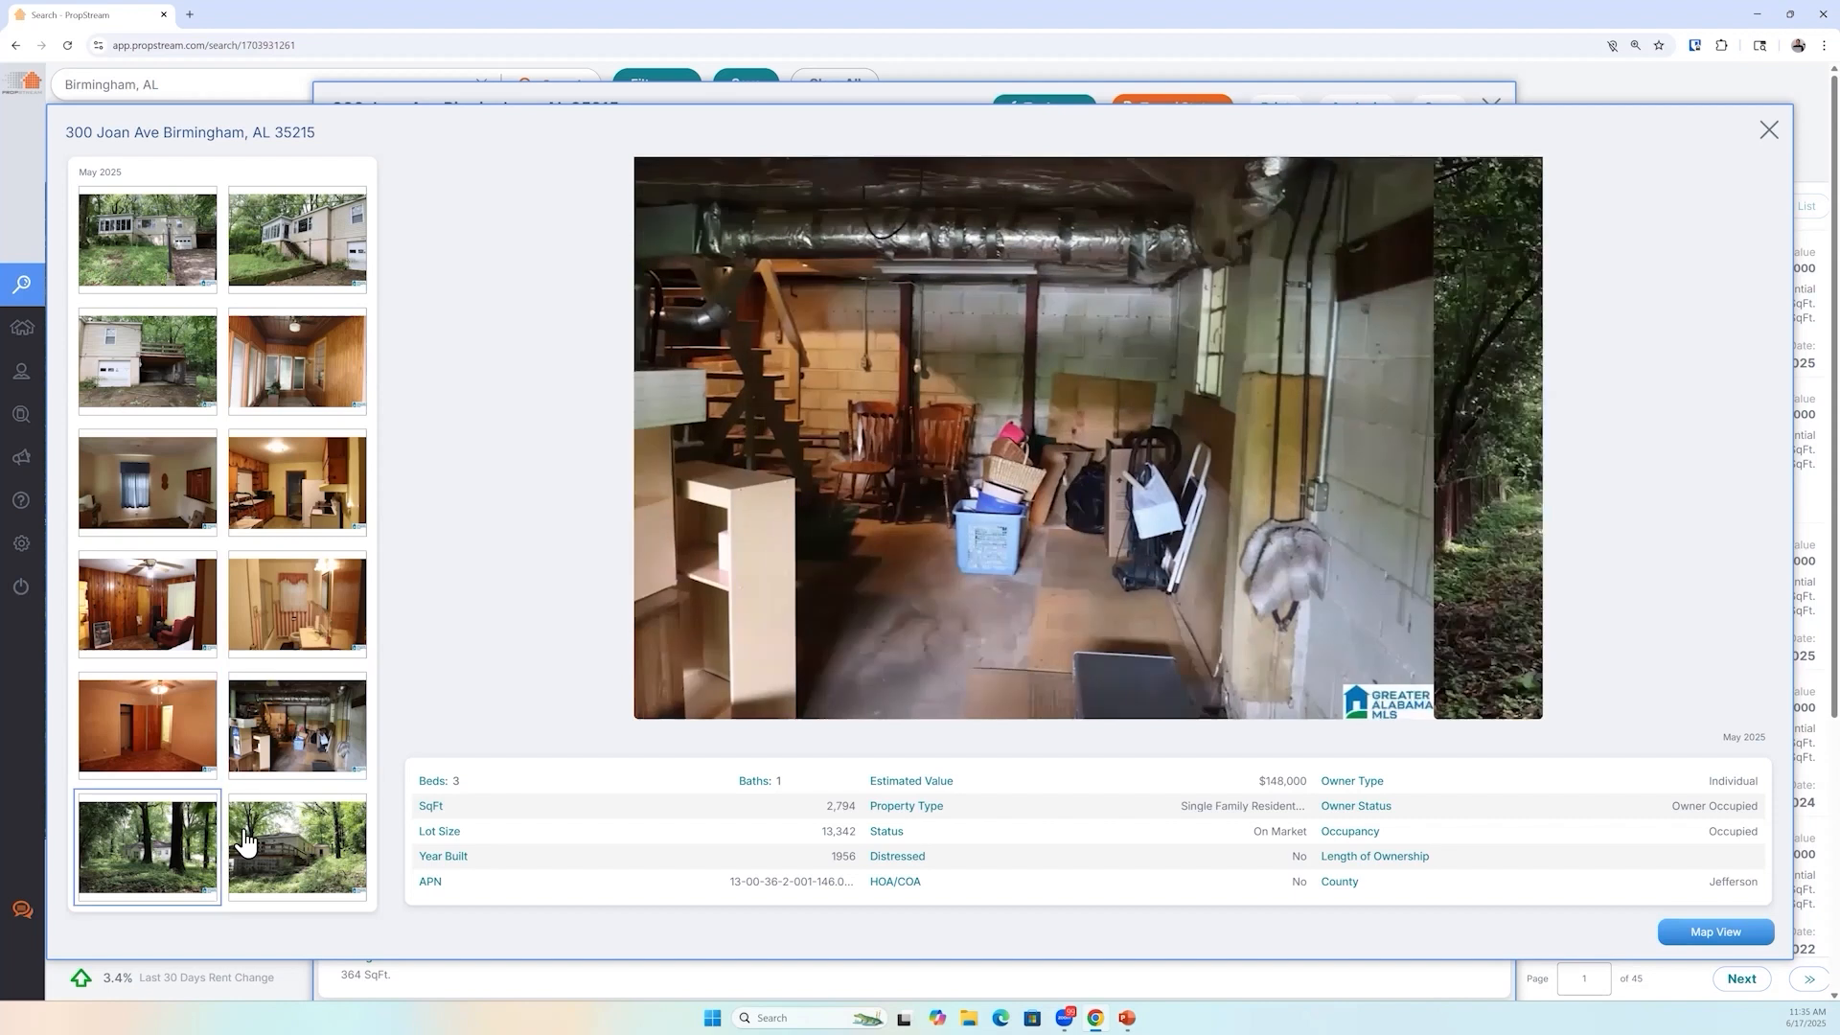
left_click(246, 841)
left_click(312, 341)
left_click(320, 289)
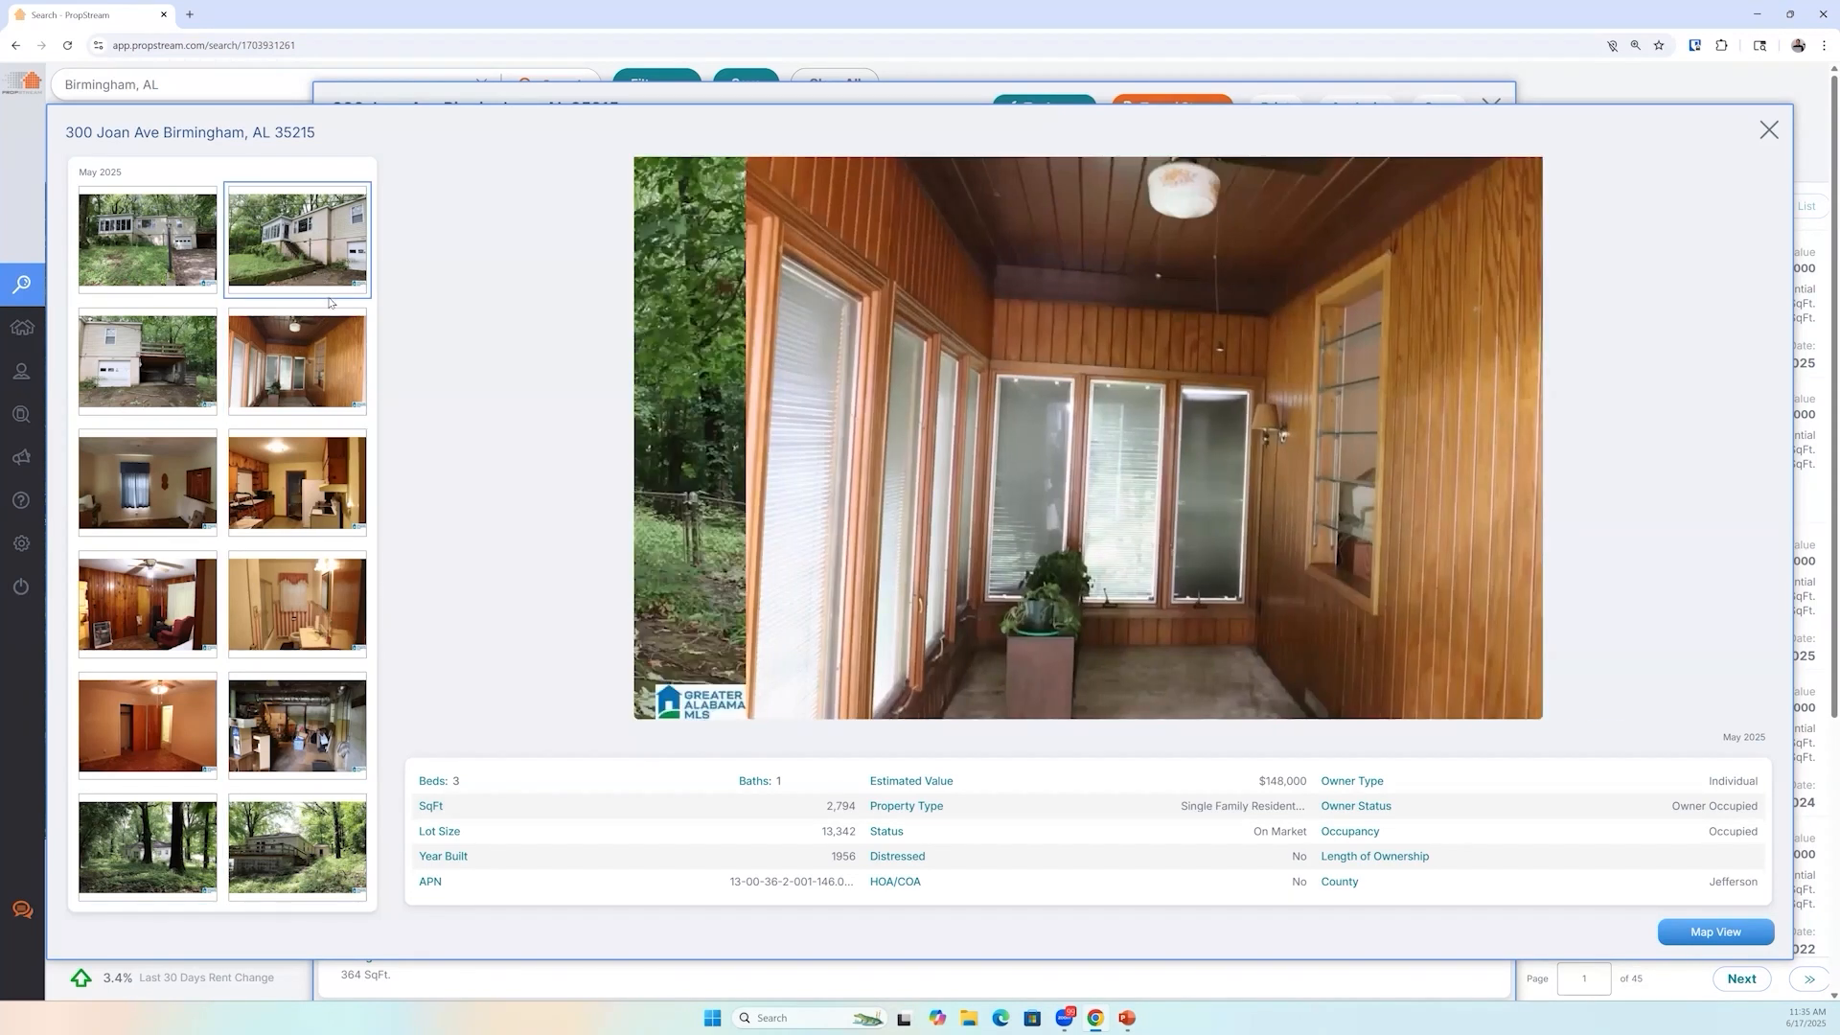
left_click(1502, 120)
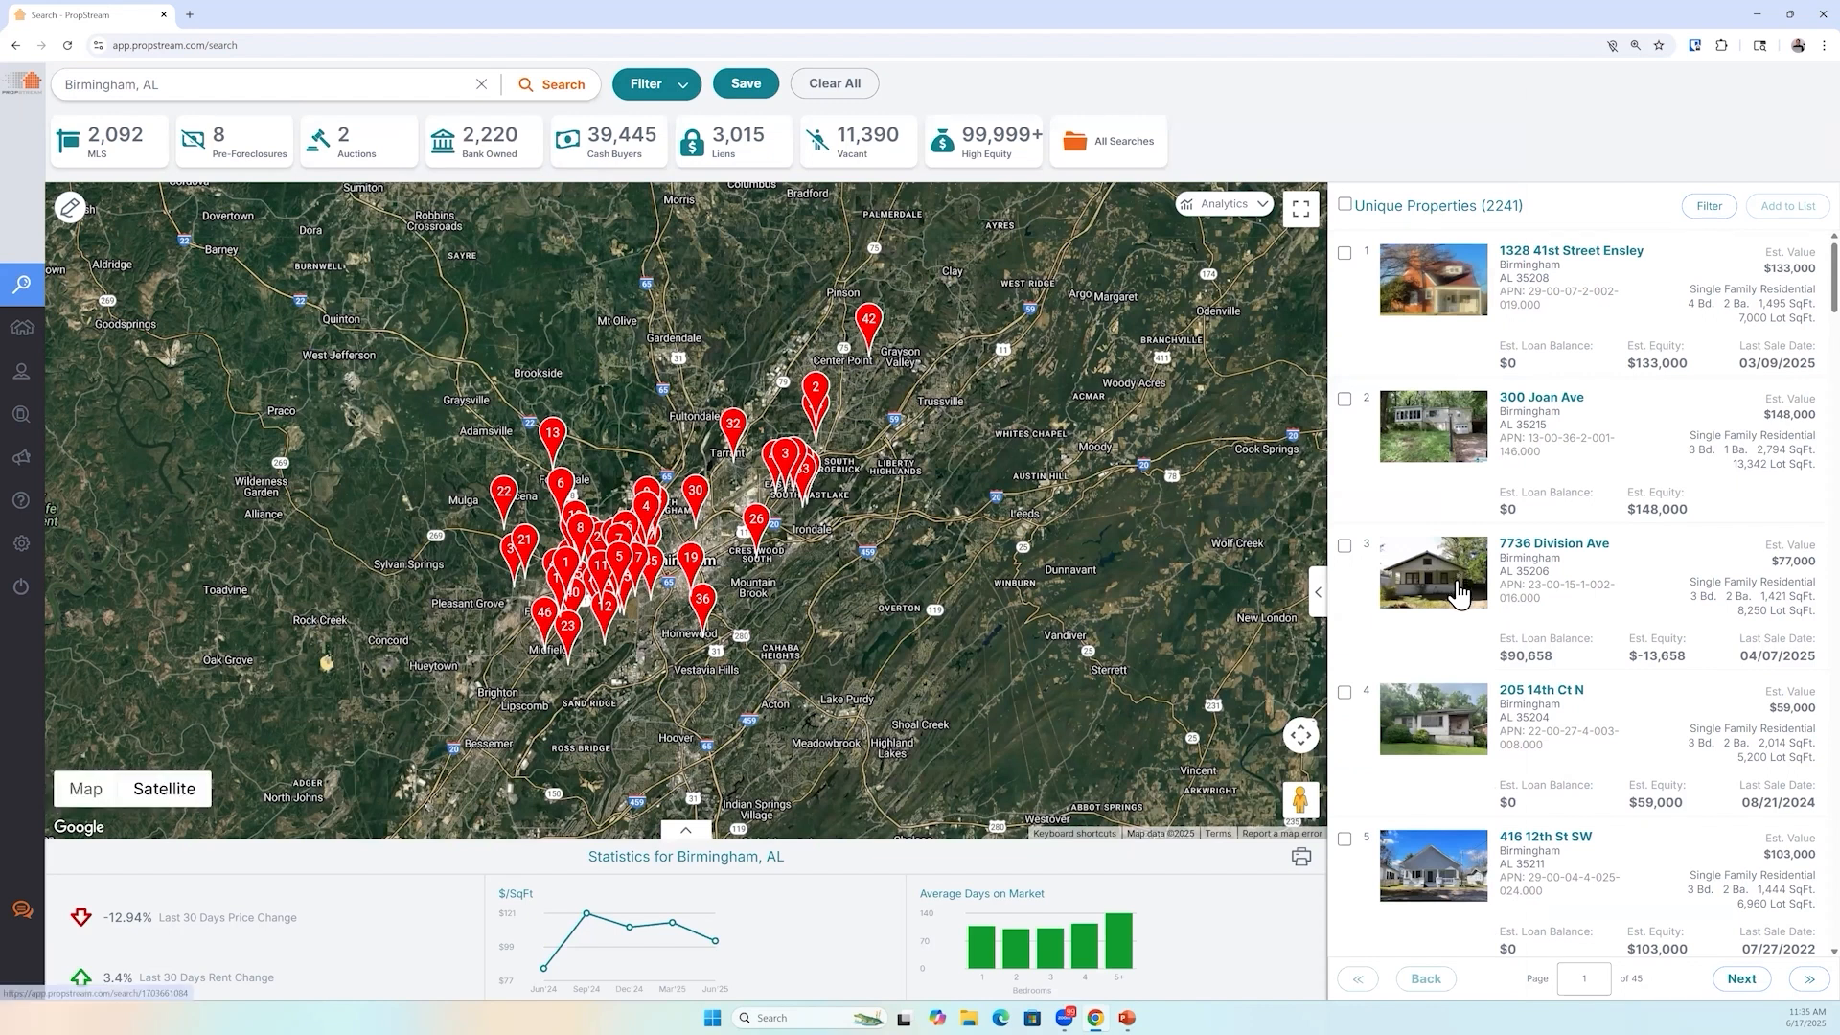
left_click(1459, 594)
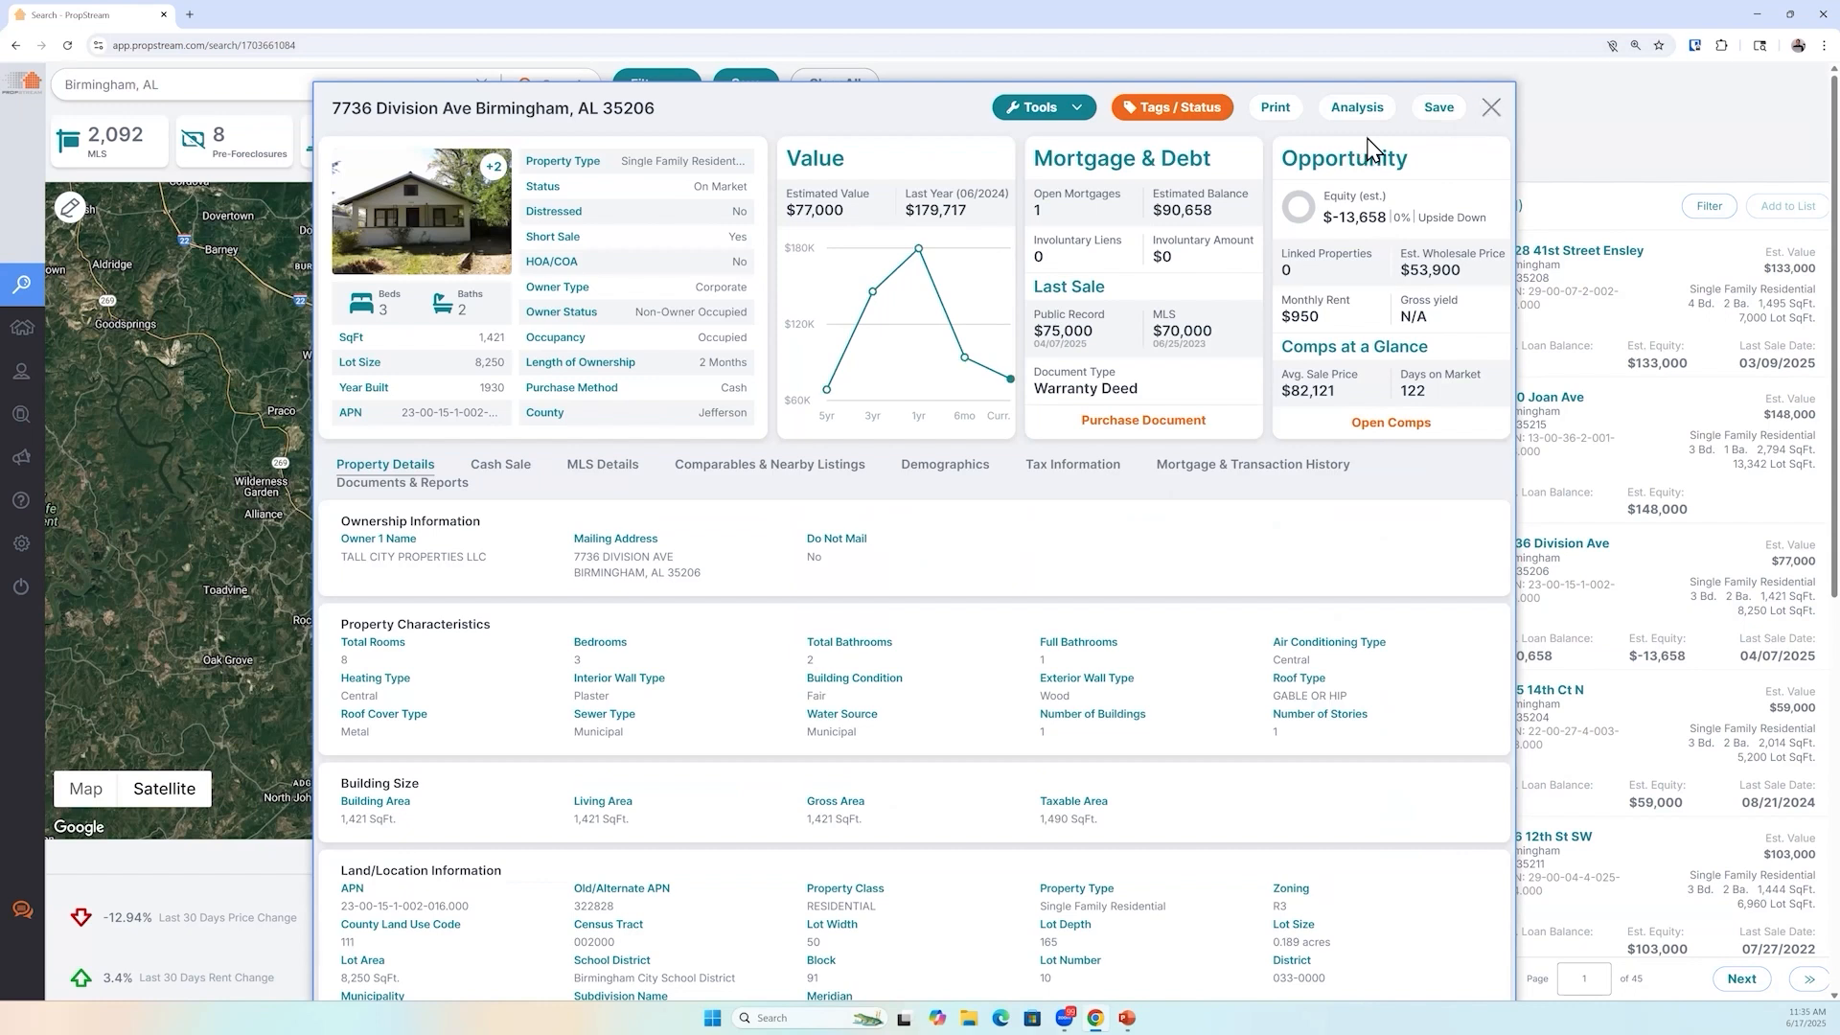
left_click(1490, 108)
Reopen the filters and remove the applied Overall Property Condition filter
left_click(649, 100)
left_click(273, 324)
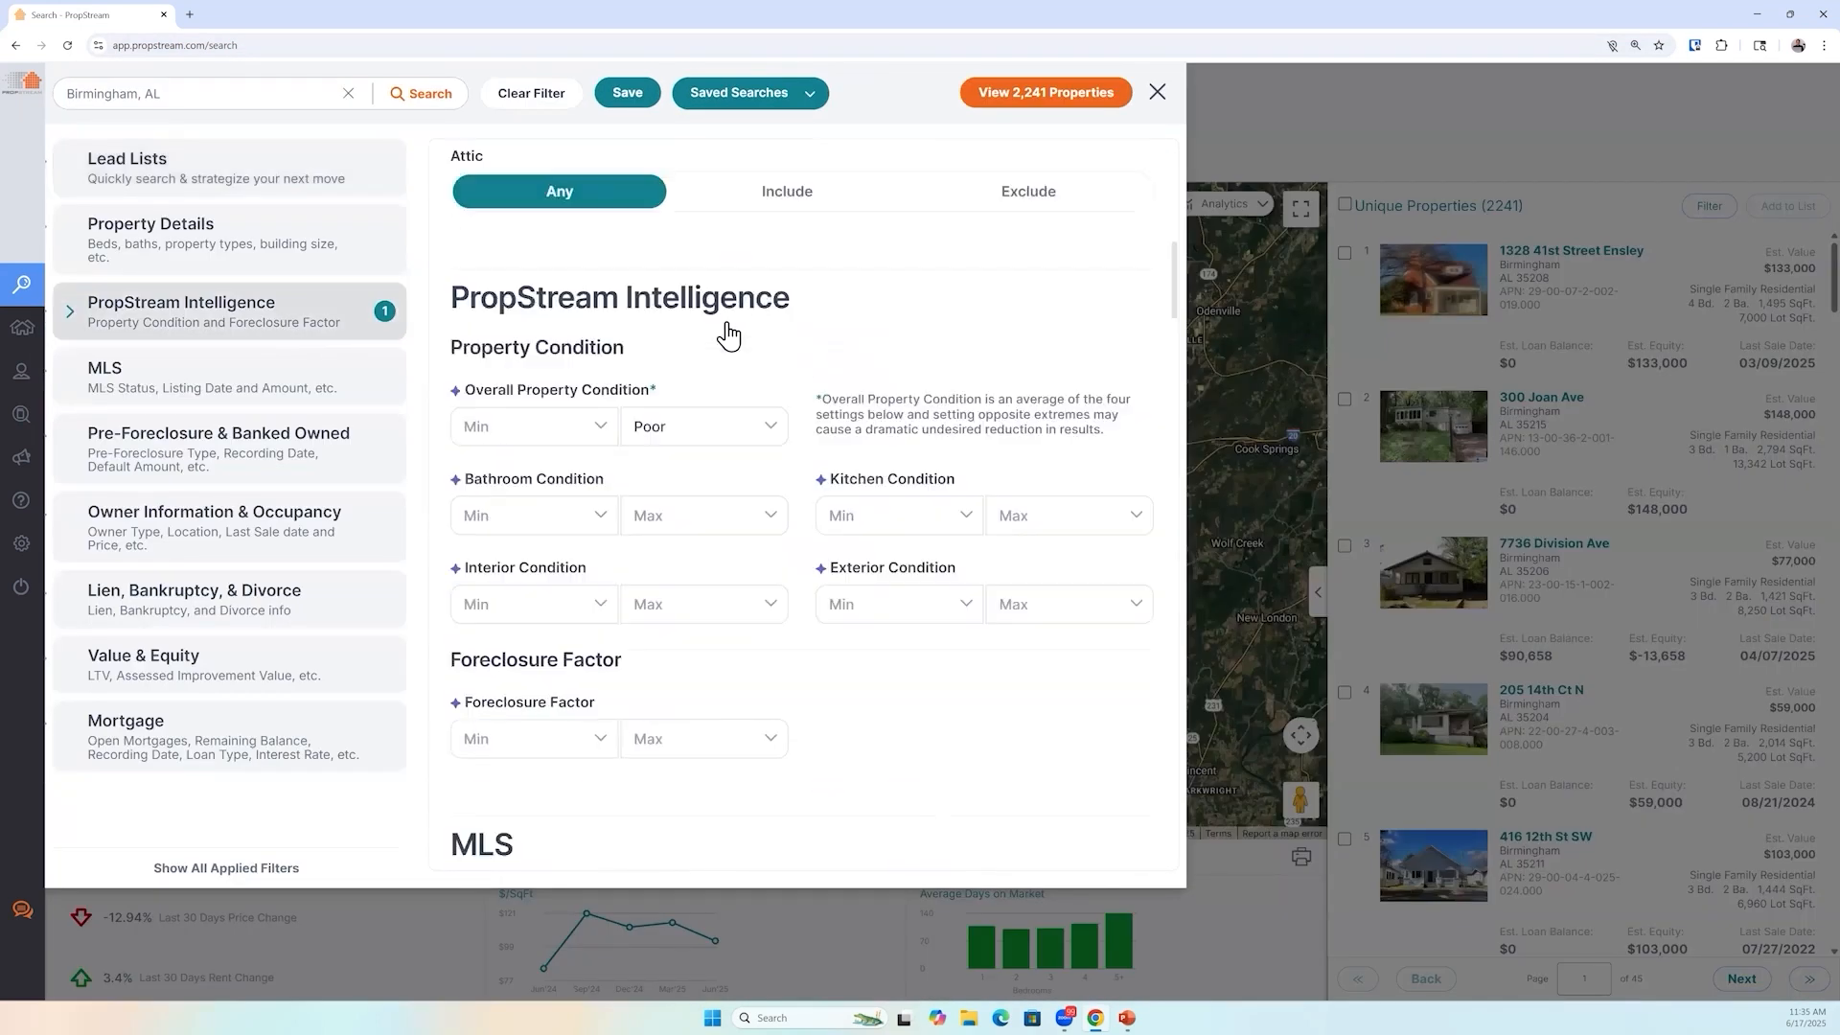
left_click(717, 308)
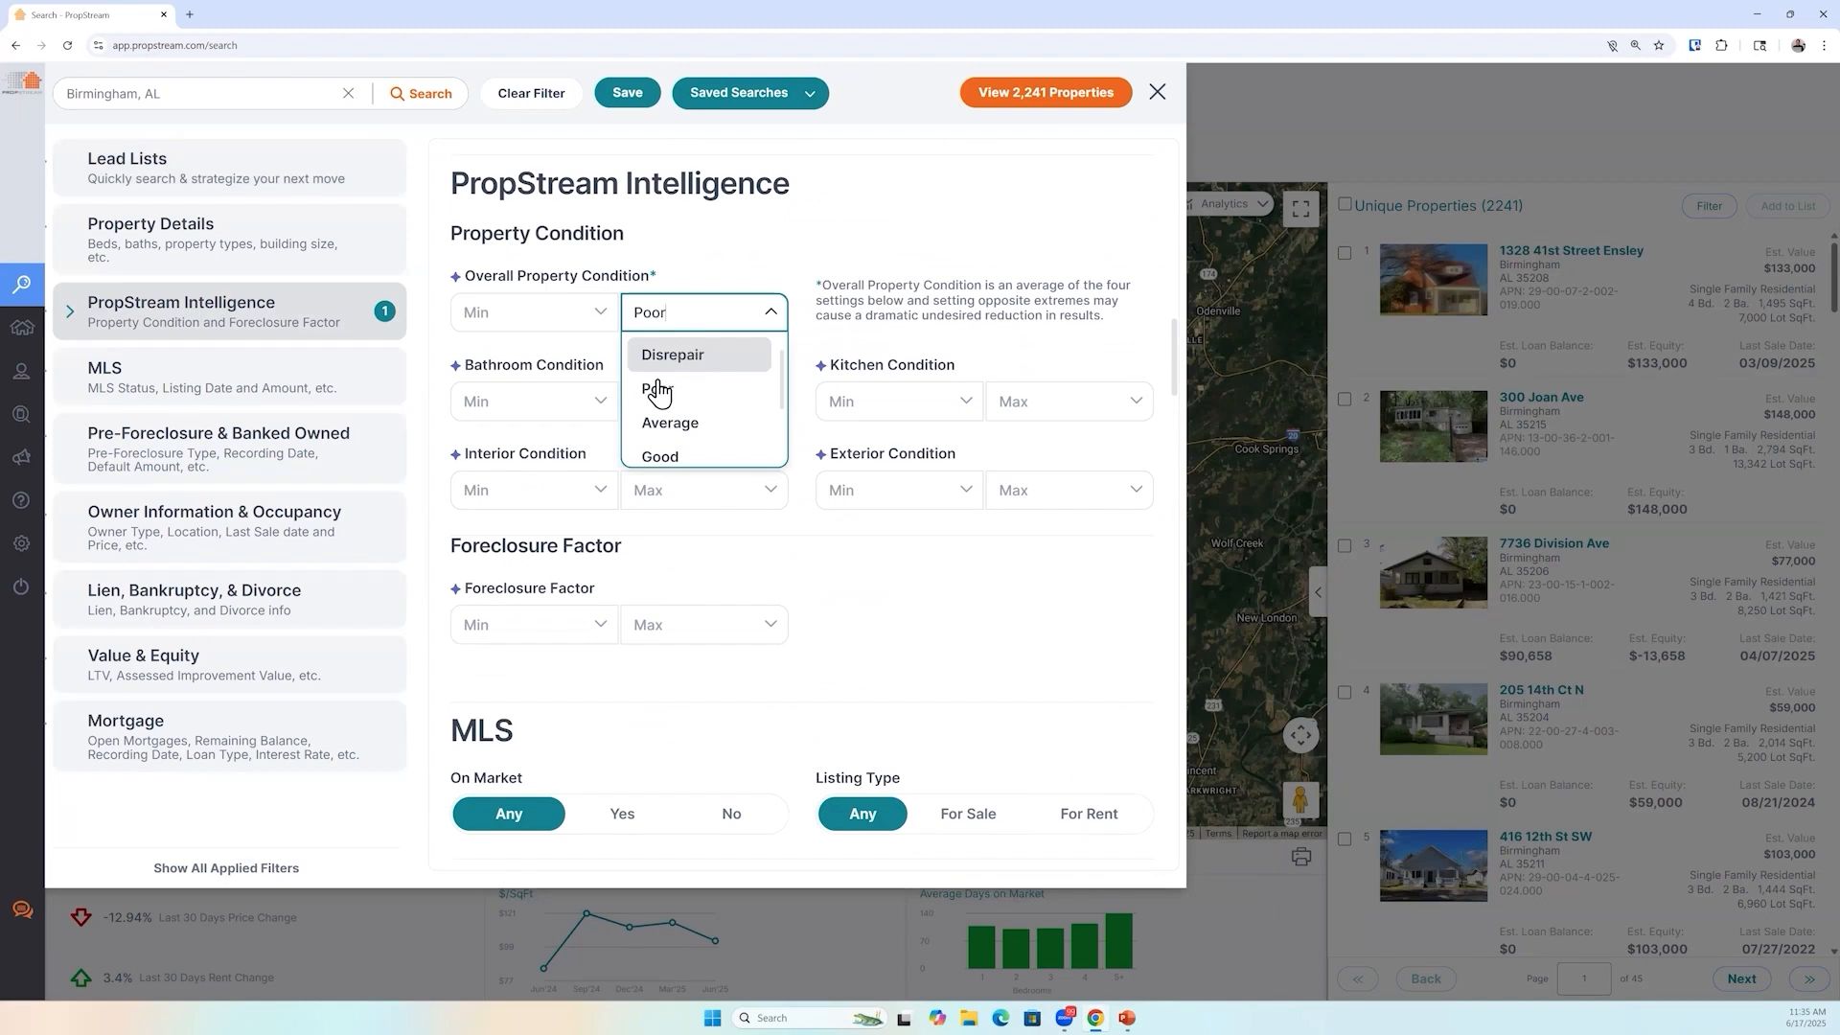
left_click(77, 322)
left_click(108, 334)
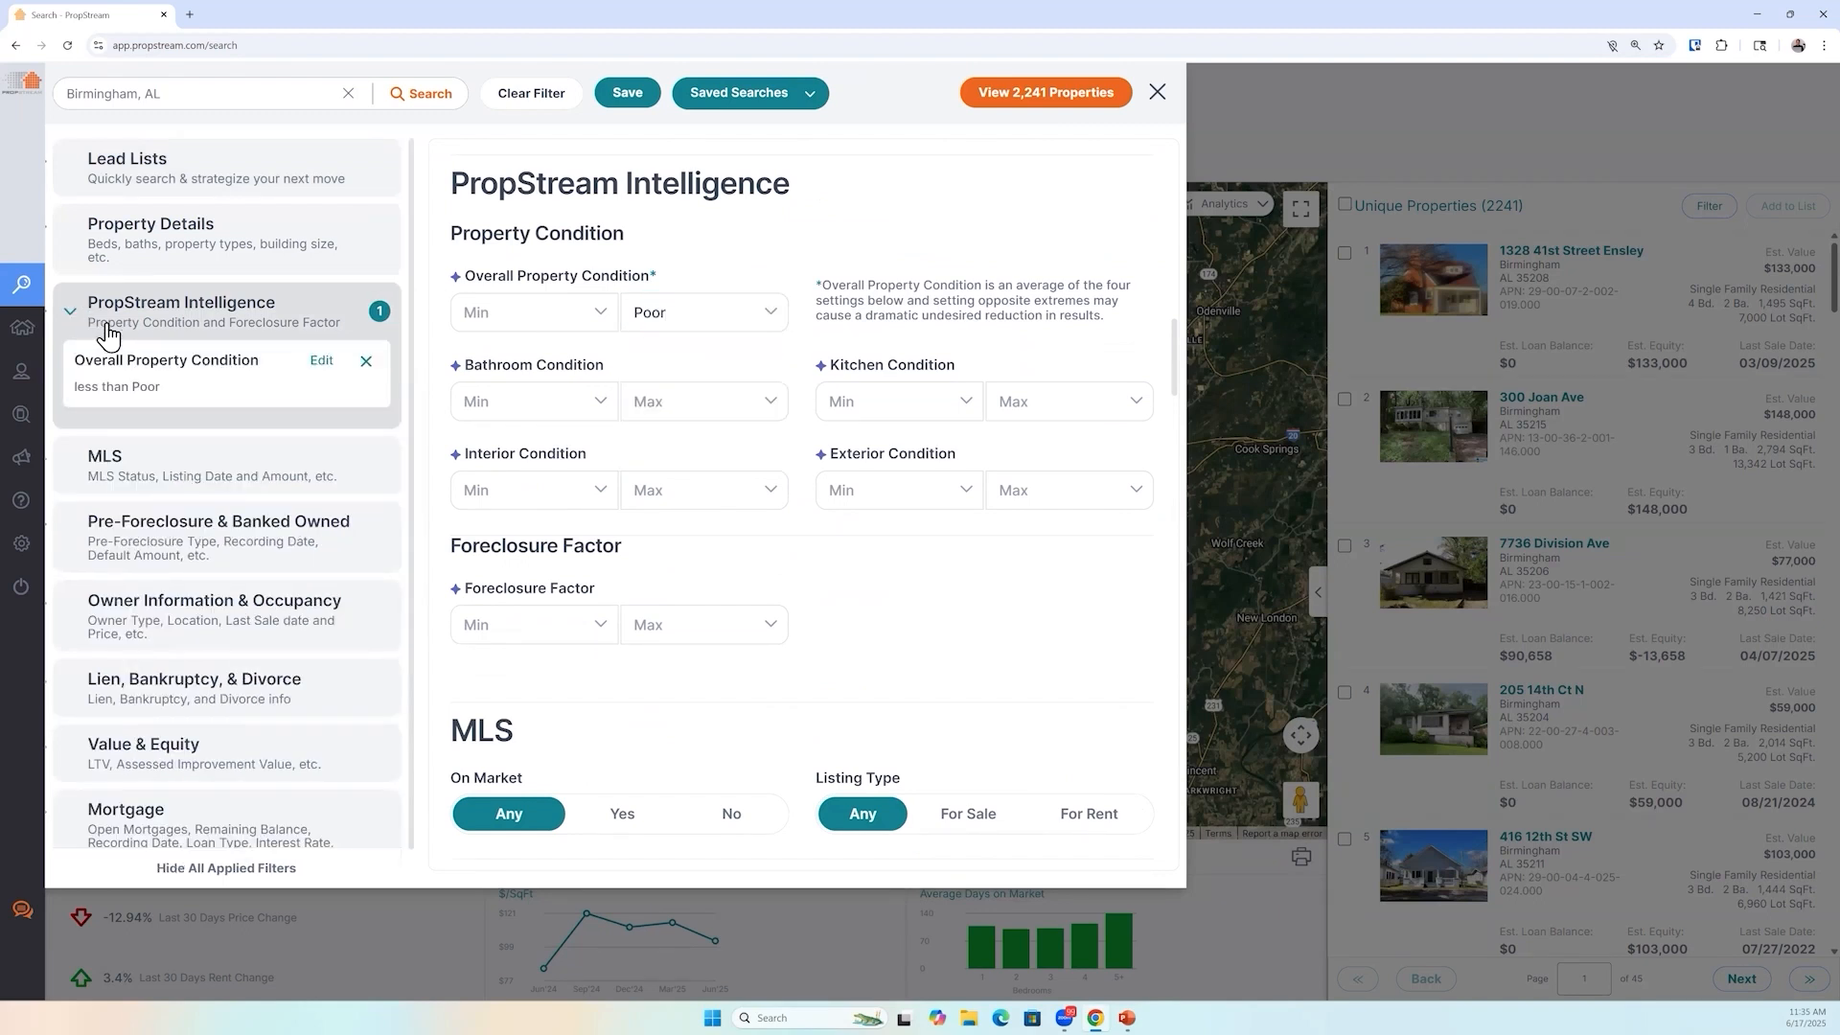
left_click(366, 362)
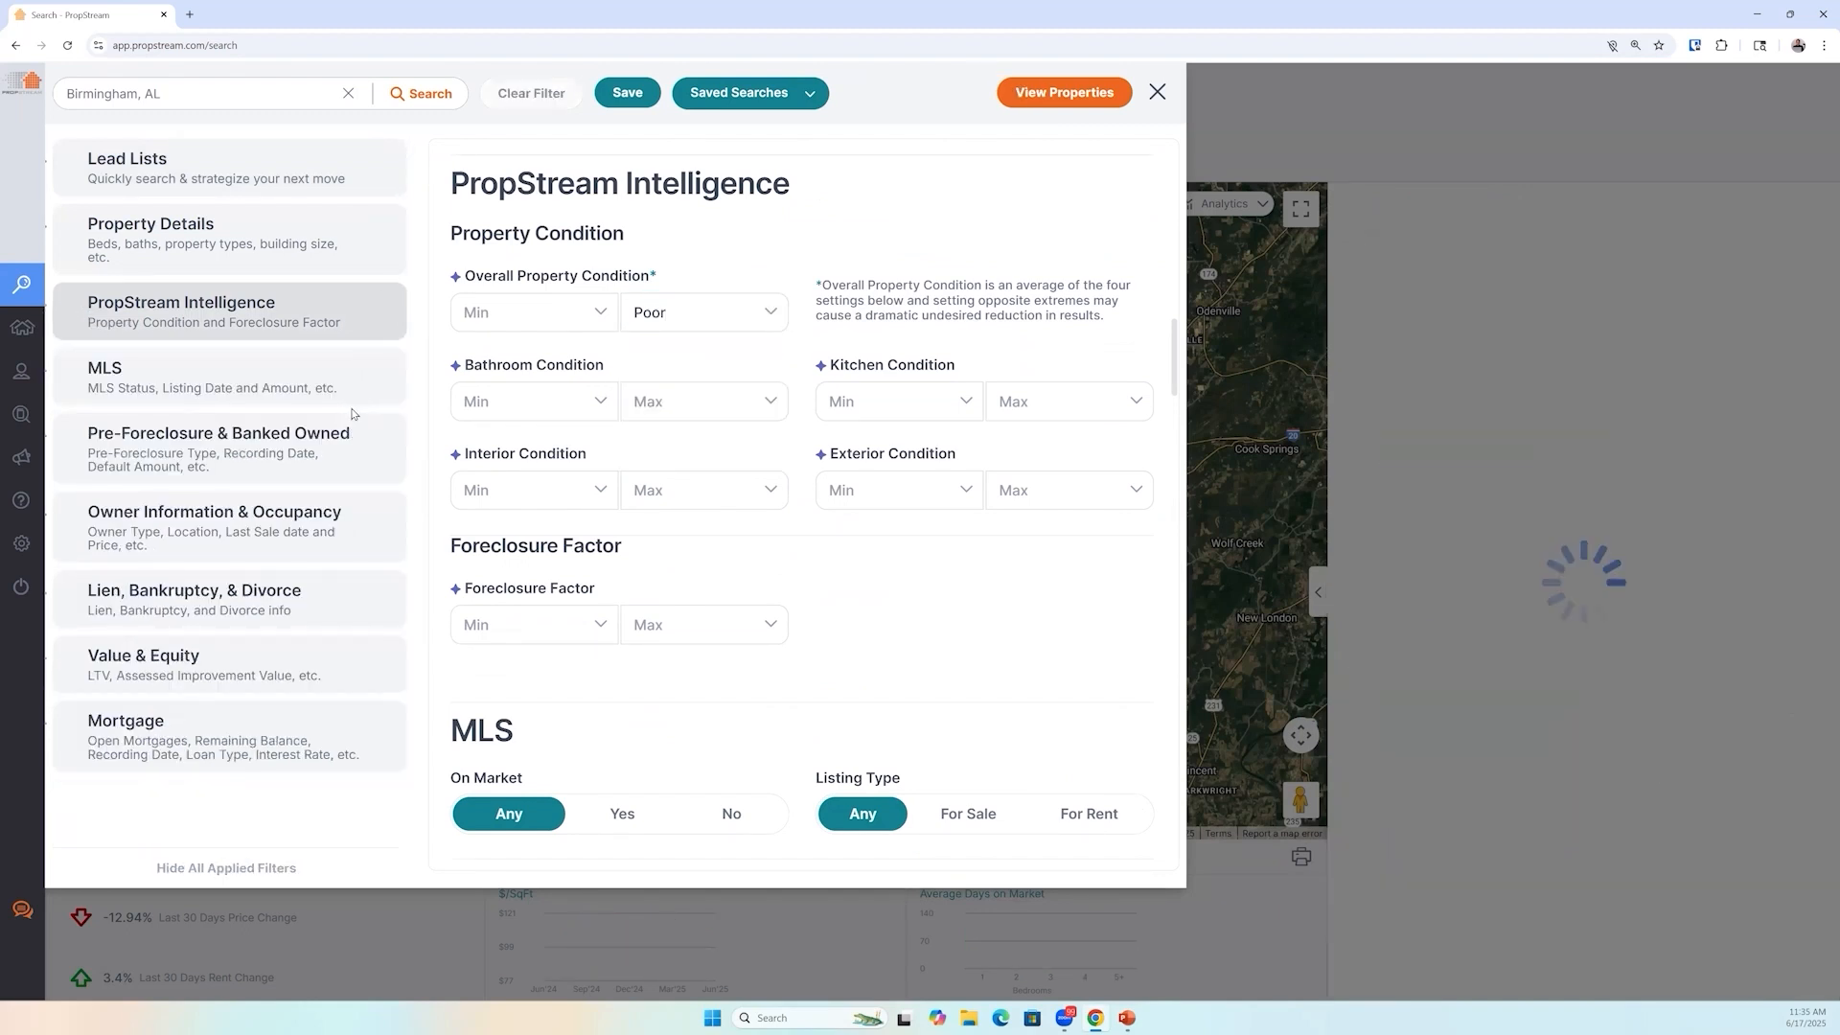
Set the Overall Property Condition minimum to Good
left_click(512, 308)
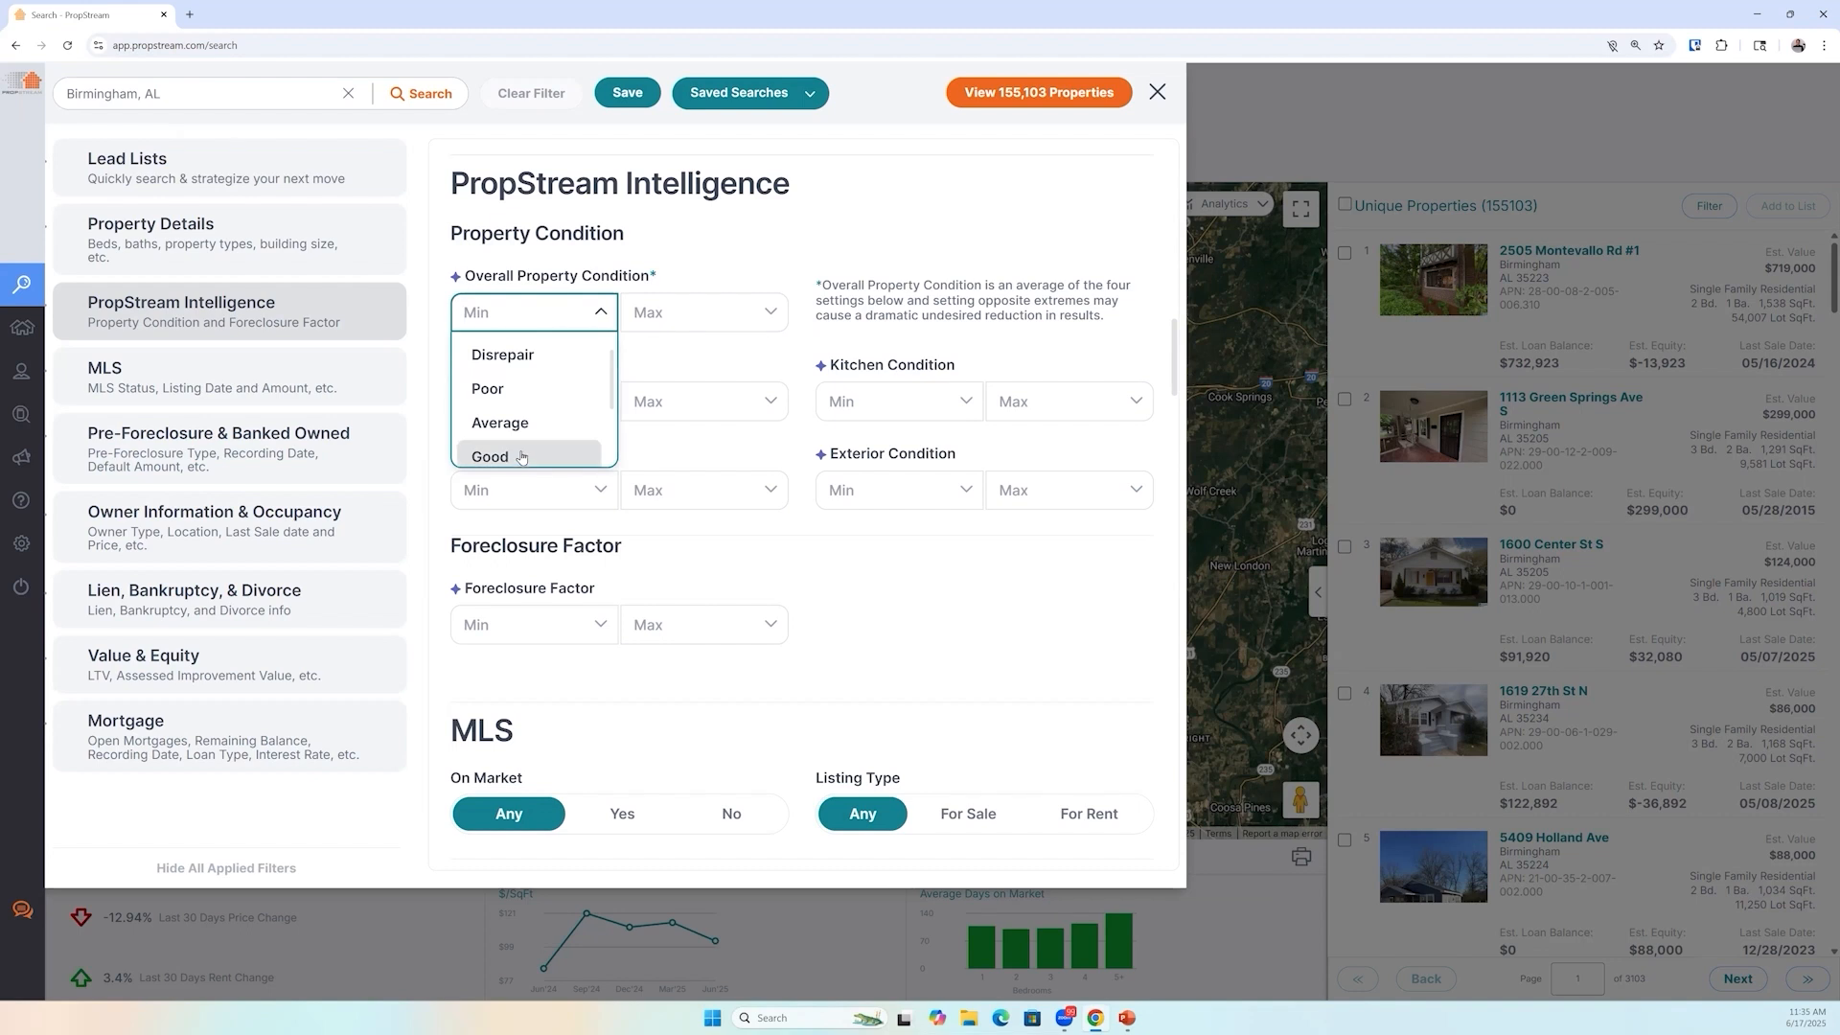
scroll(520, 422, "down", 1)
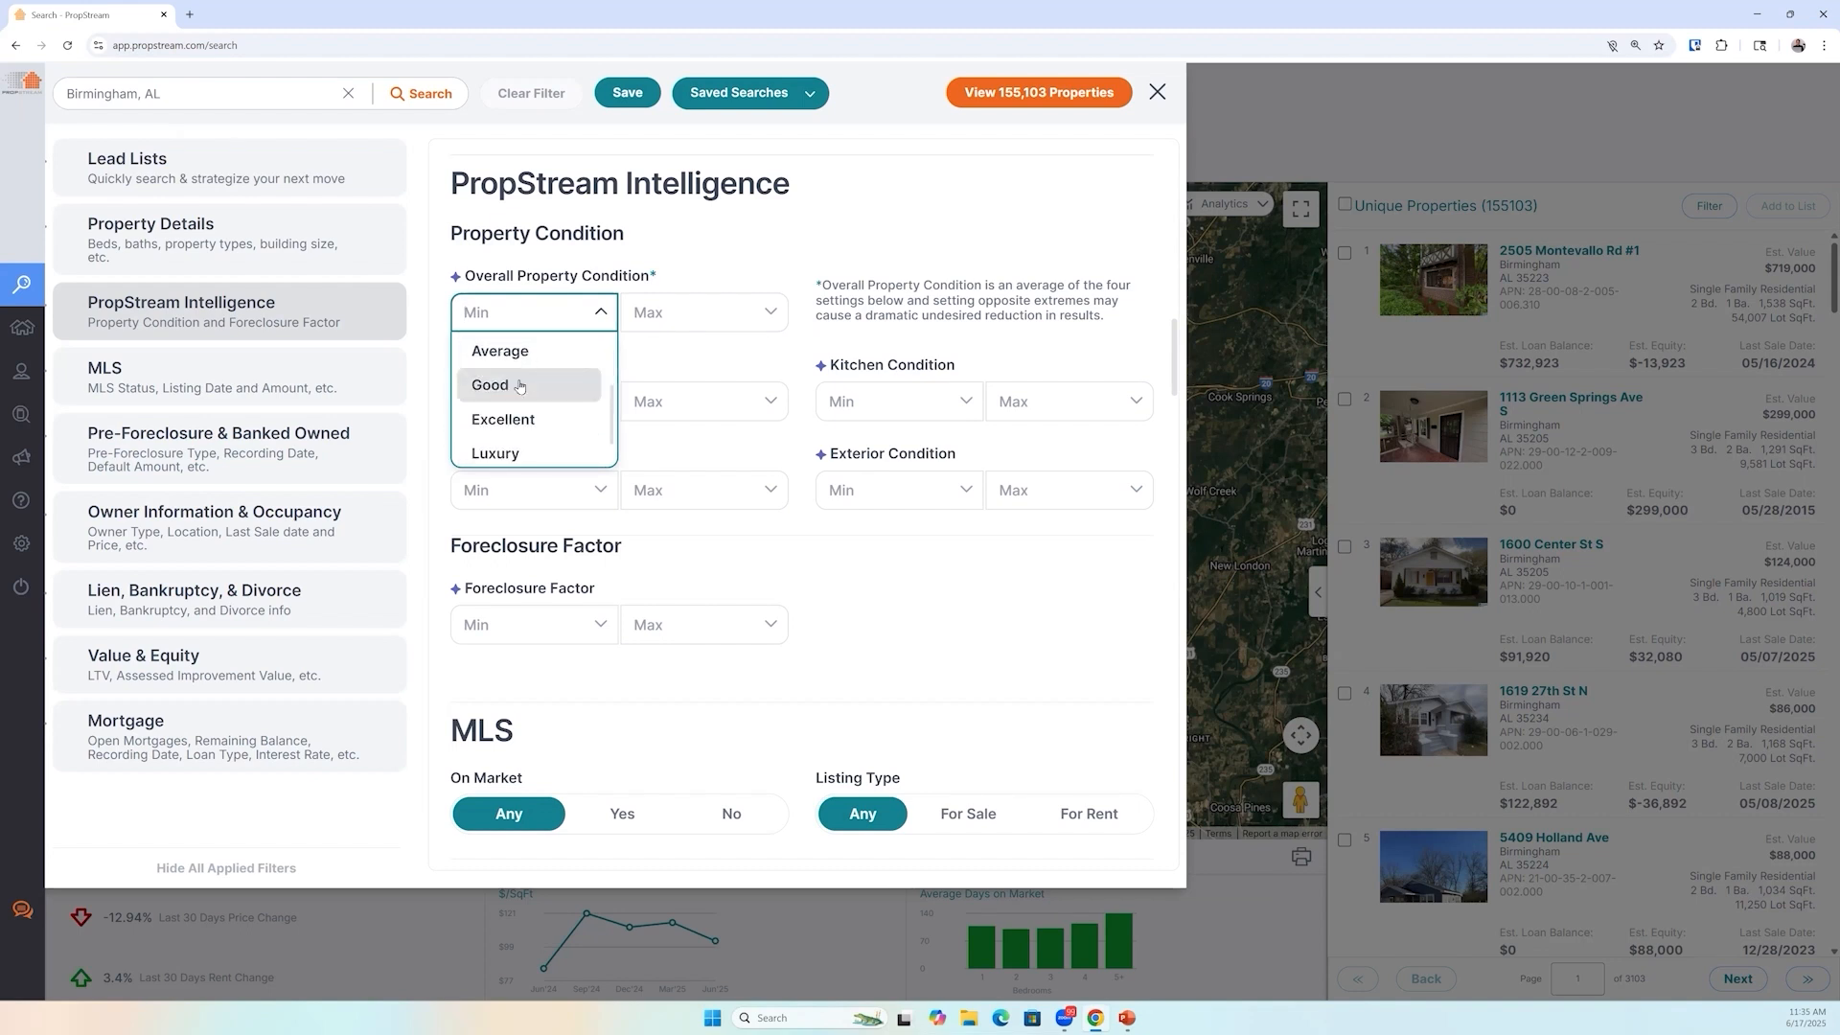
left_click(520, 385)
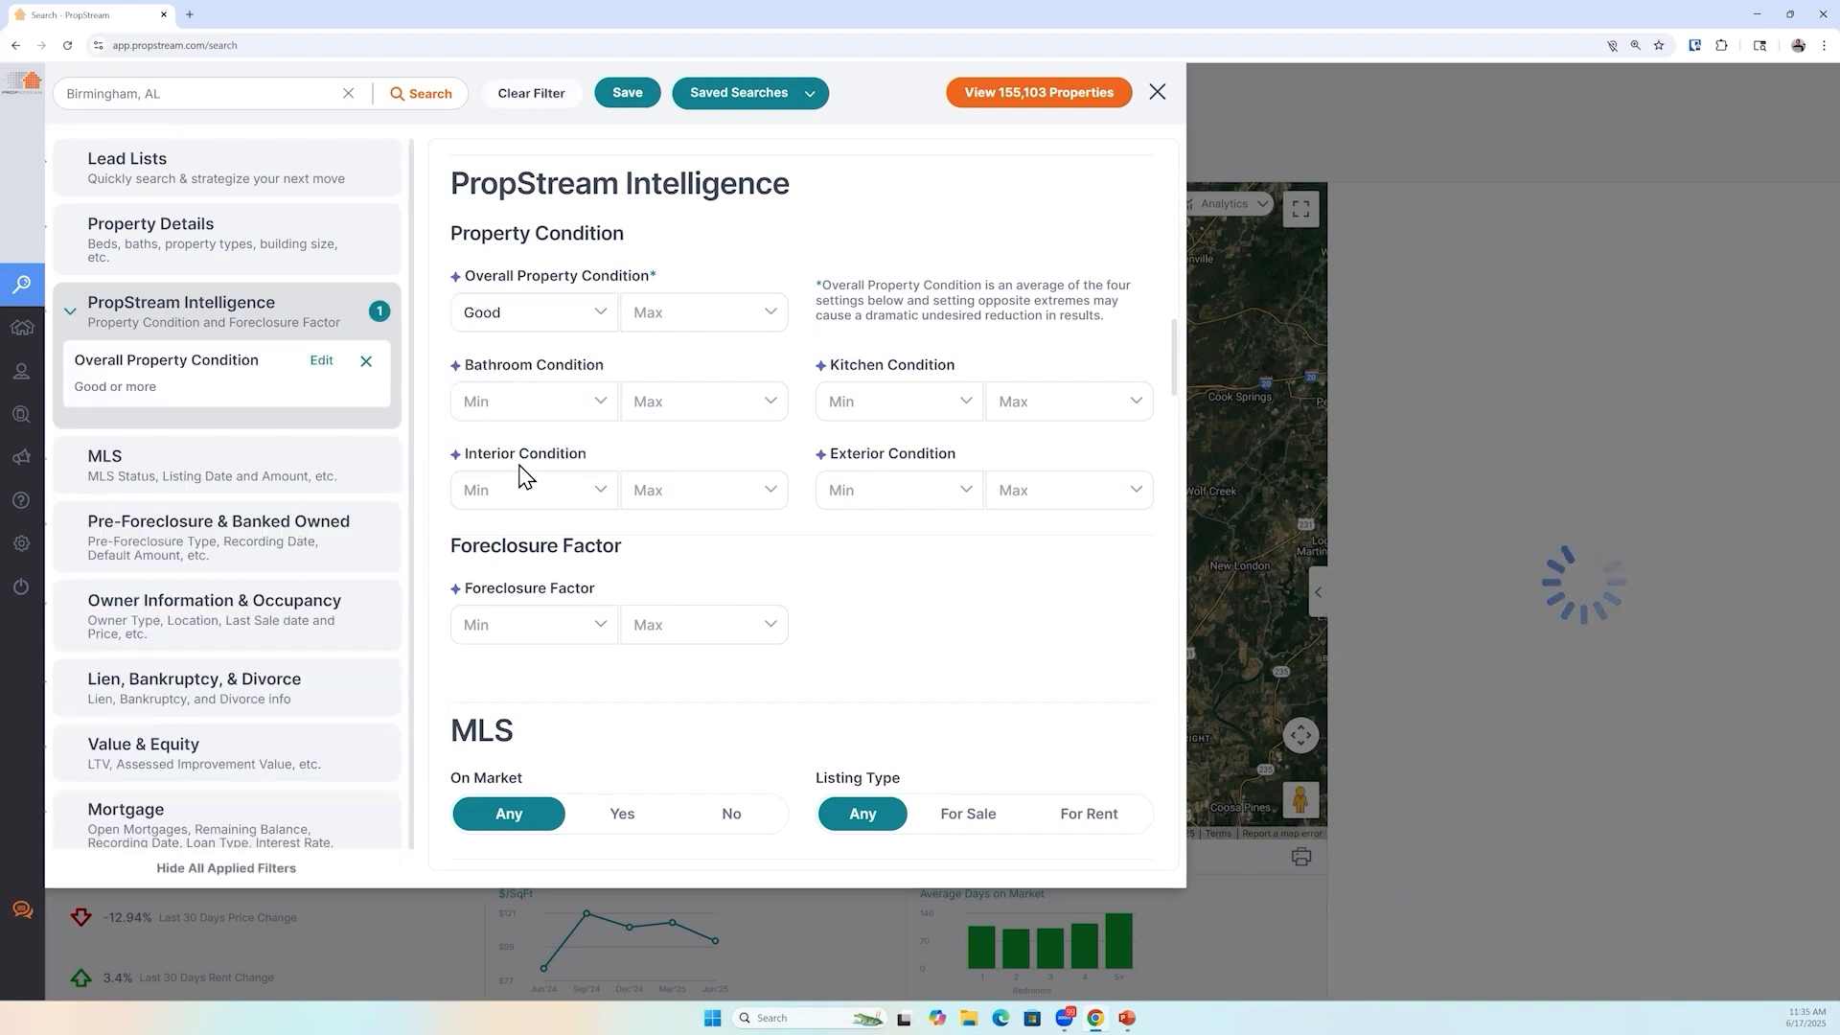
In the Mortgage filters, select the Conventional, FHA and VA loan types
left_click(163, 817)
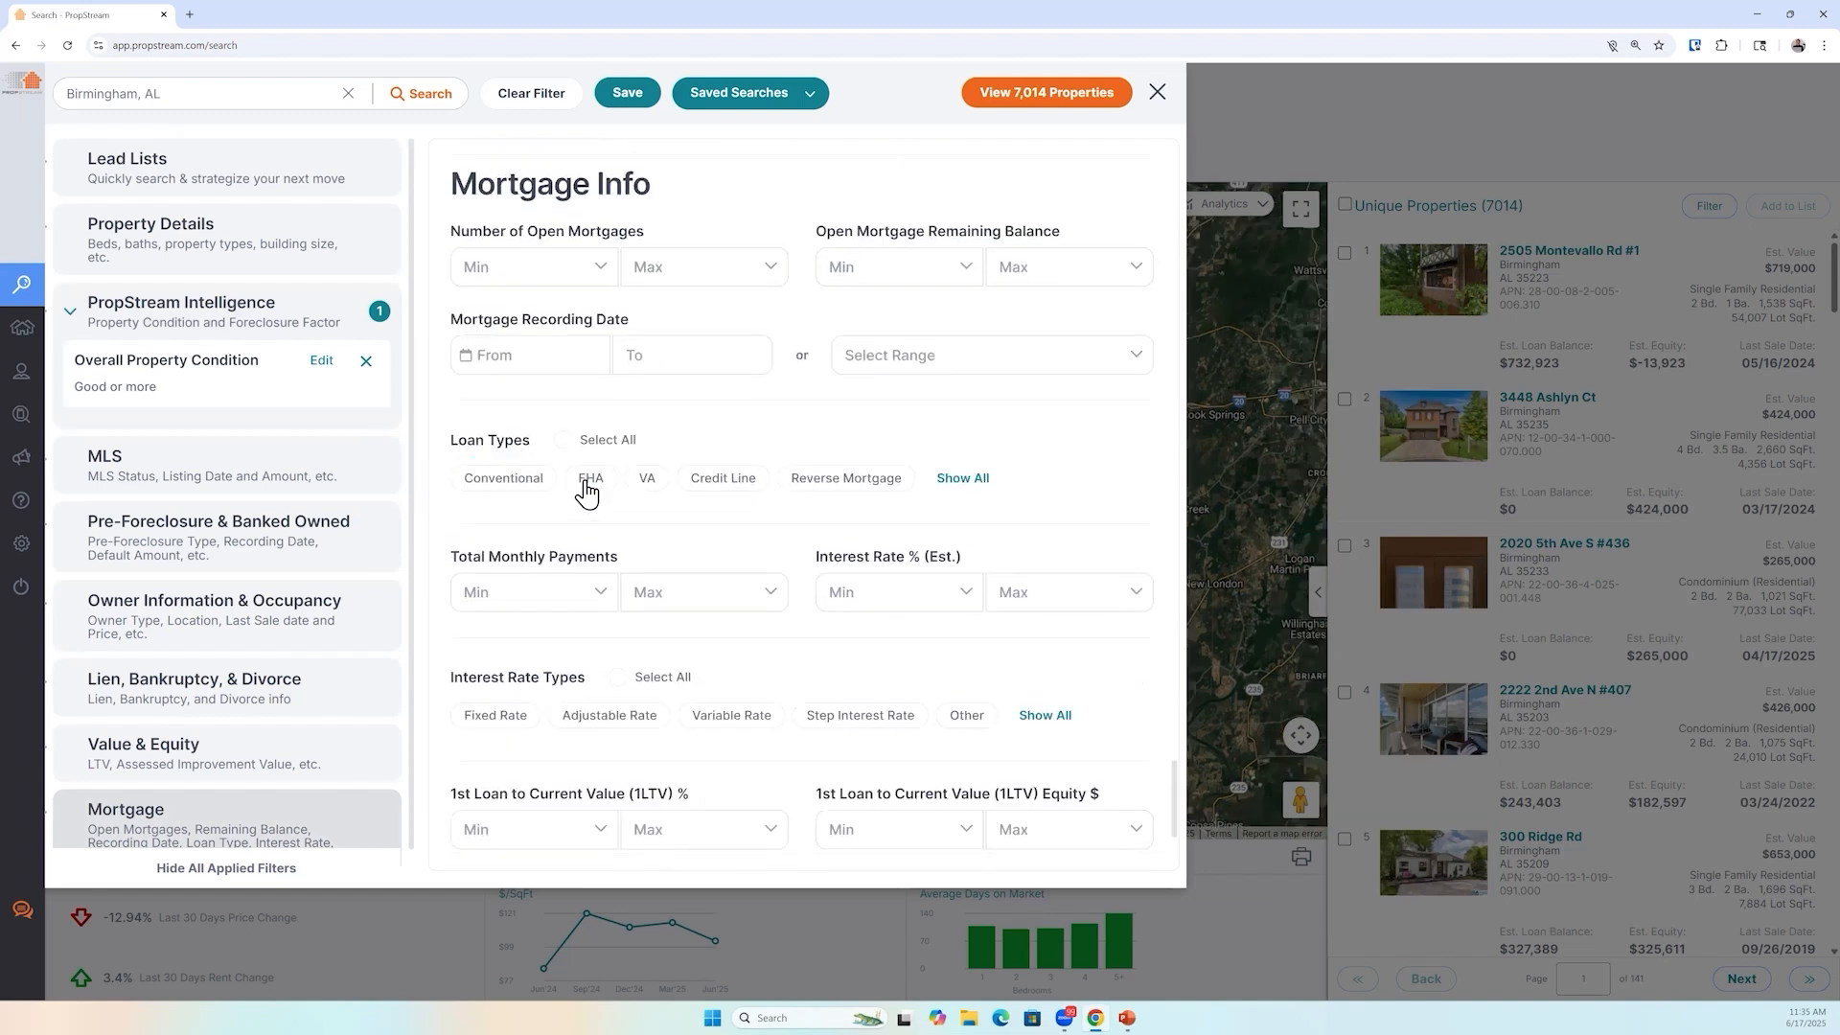
left_click(586, 484)
left_click(648, 484)
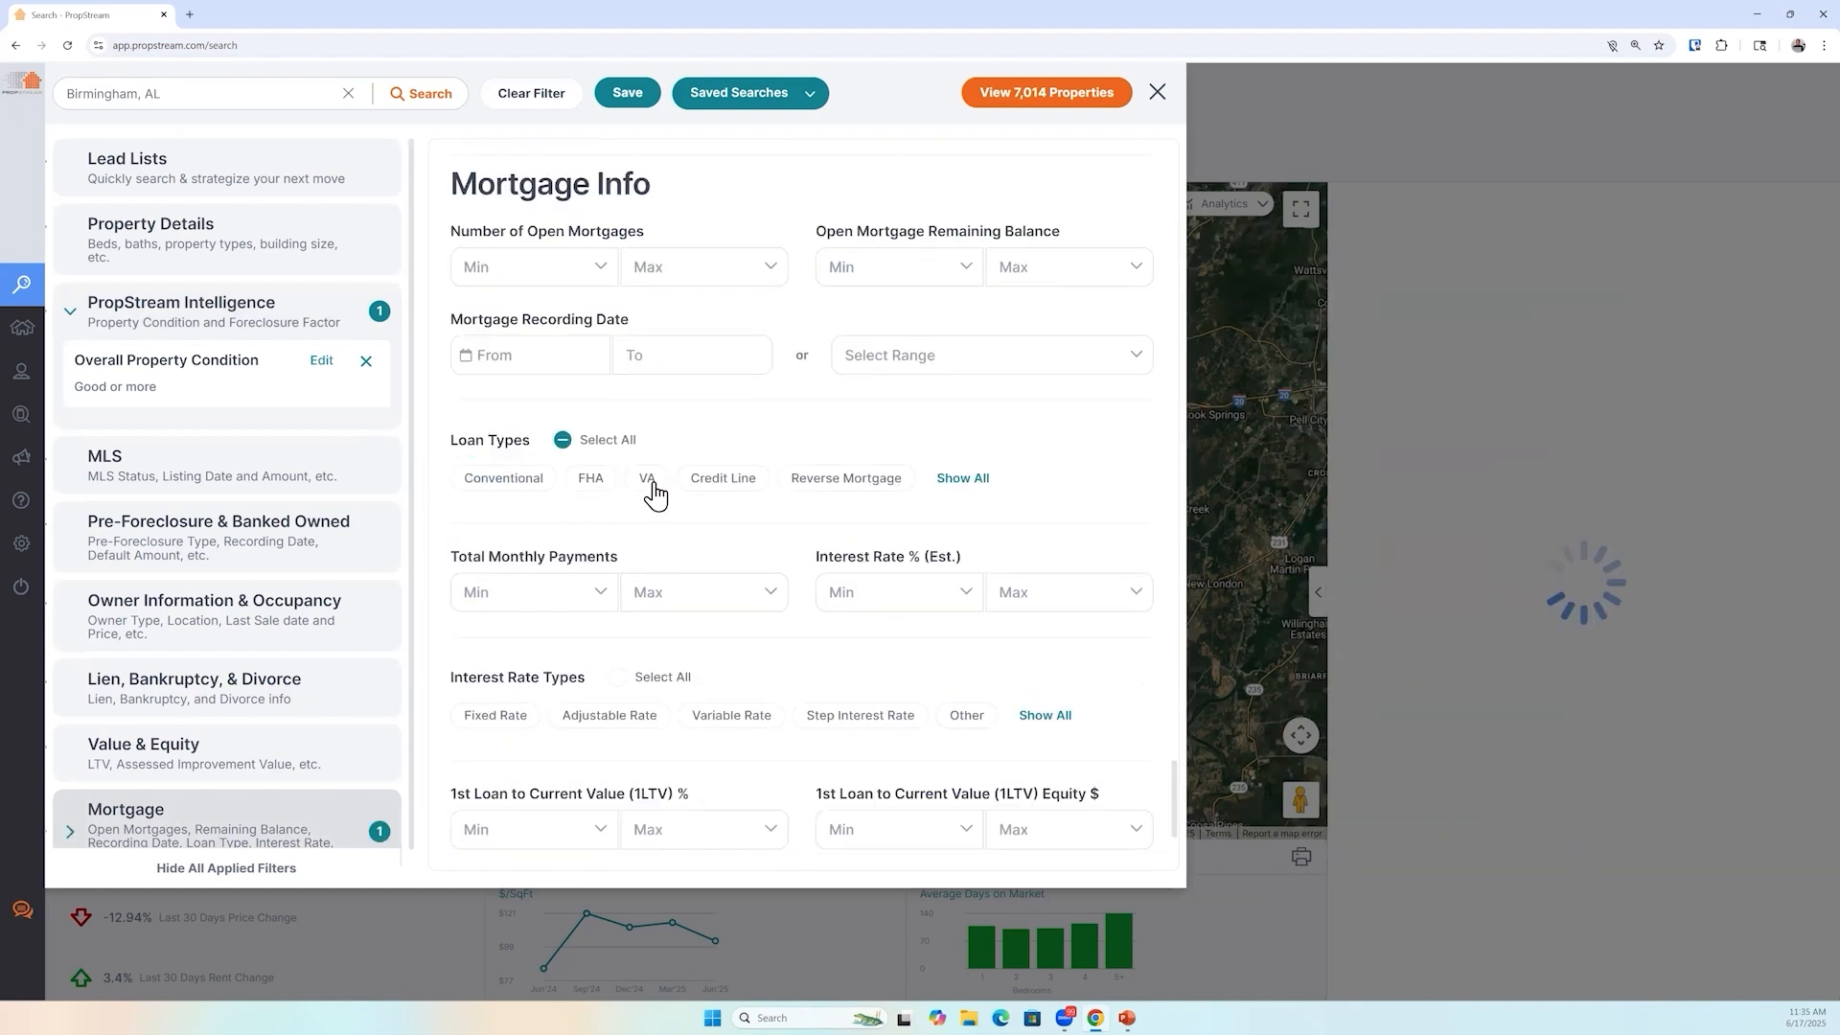
Set the maximum estimated interest rate to 4 and view the matching property results
left_click(1047, 595)
type("44")
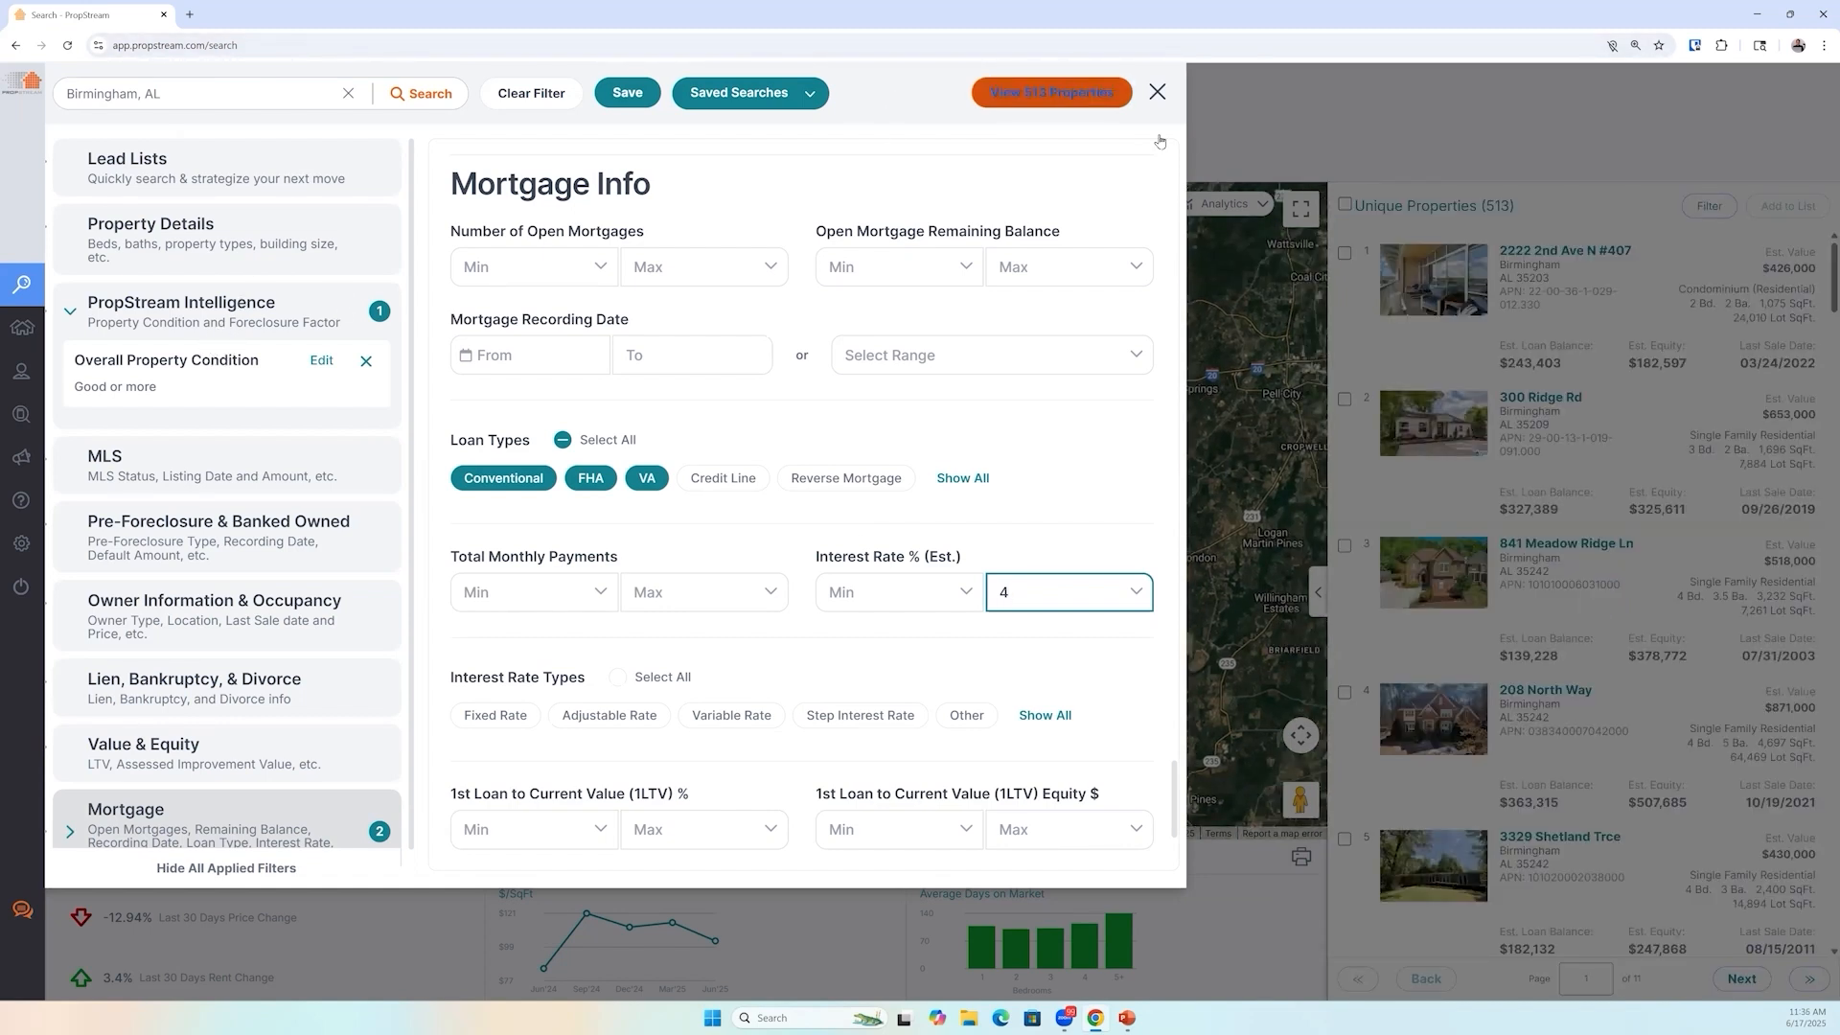
left_click(1431, 645)
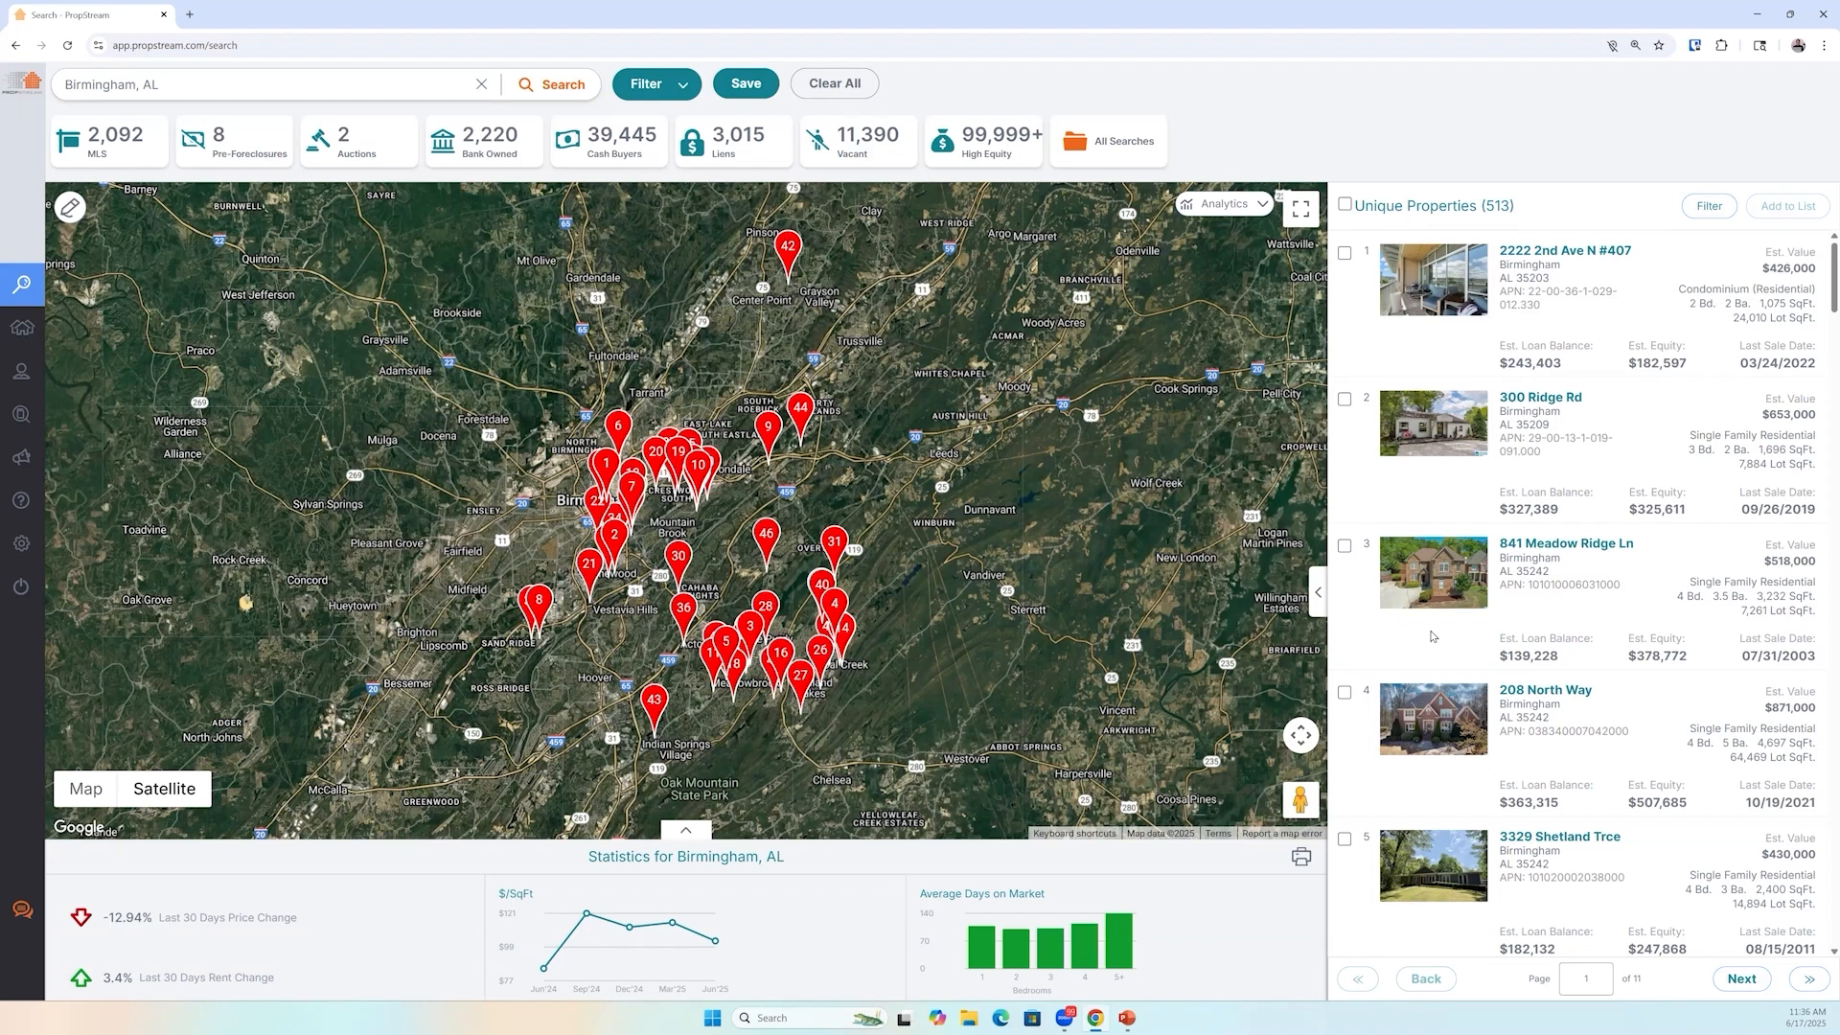
scroll(1462, 657, "down", 1)
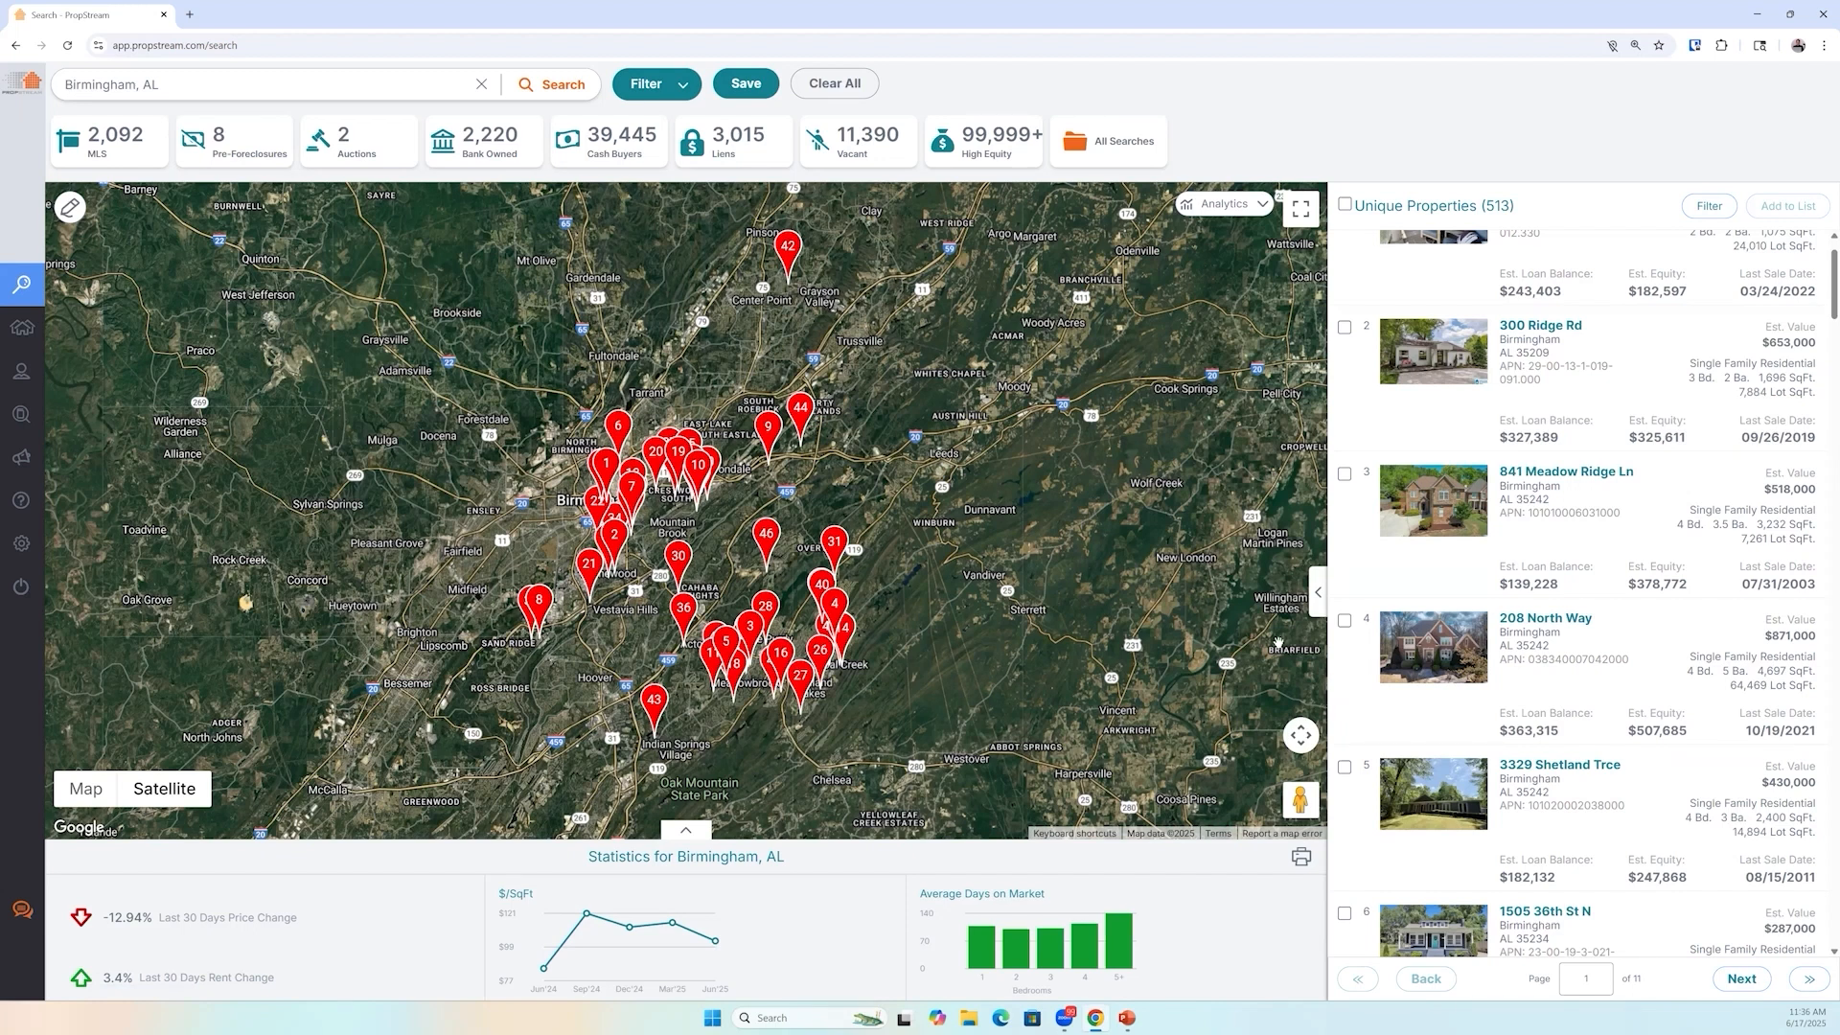
Replace the search location with Mount Juliet, TN
left_click(480, 86)
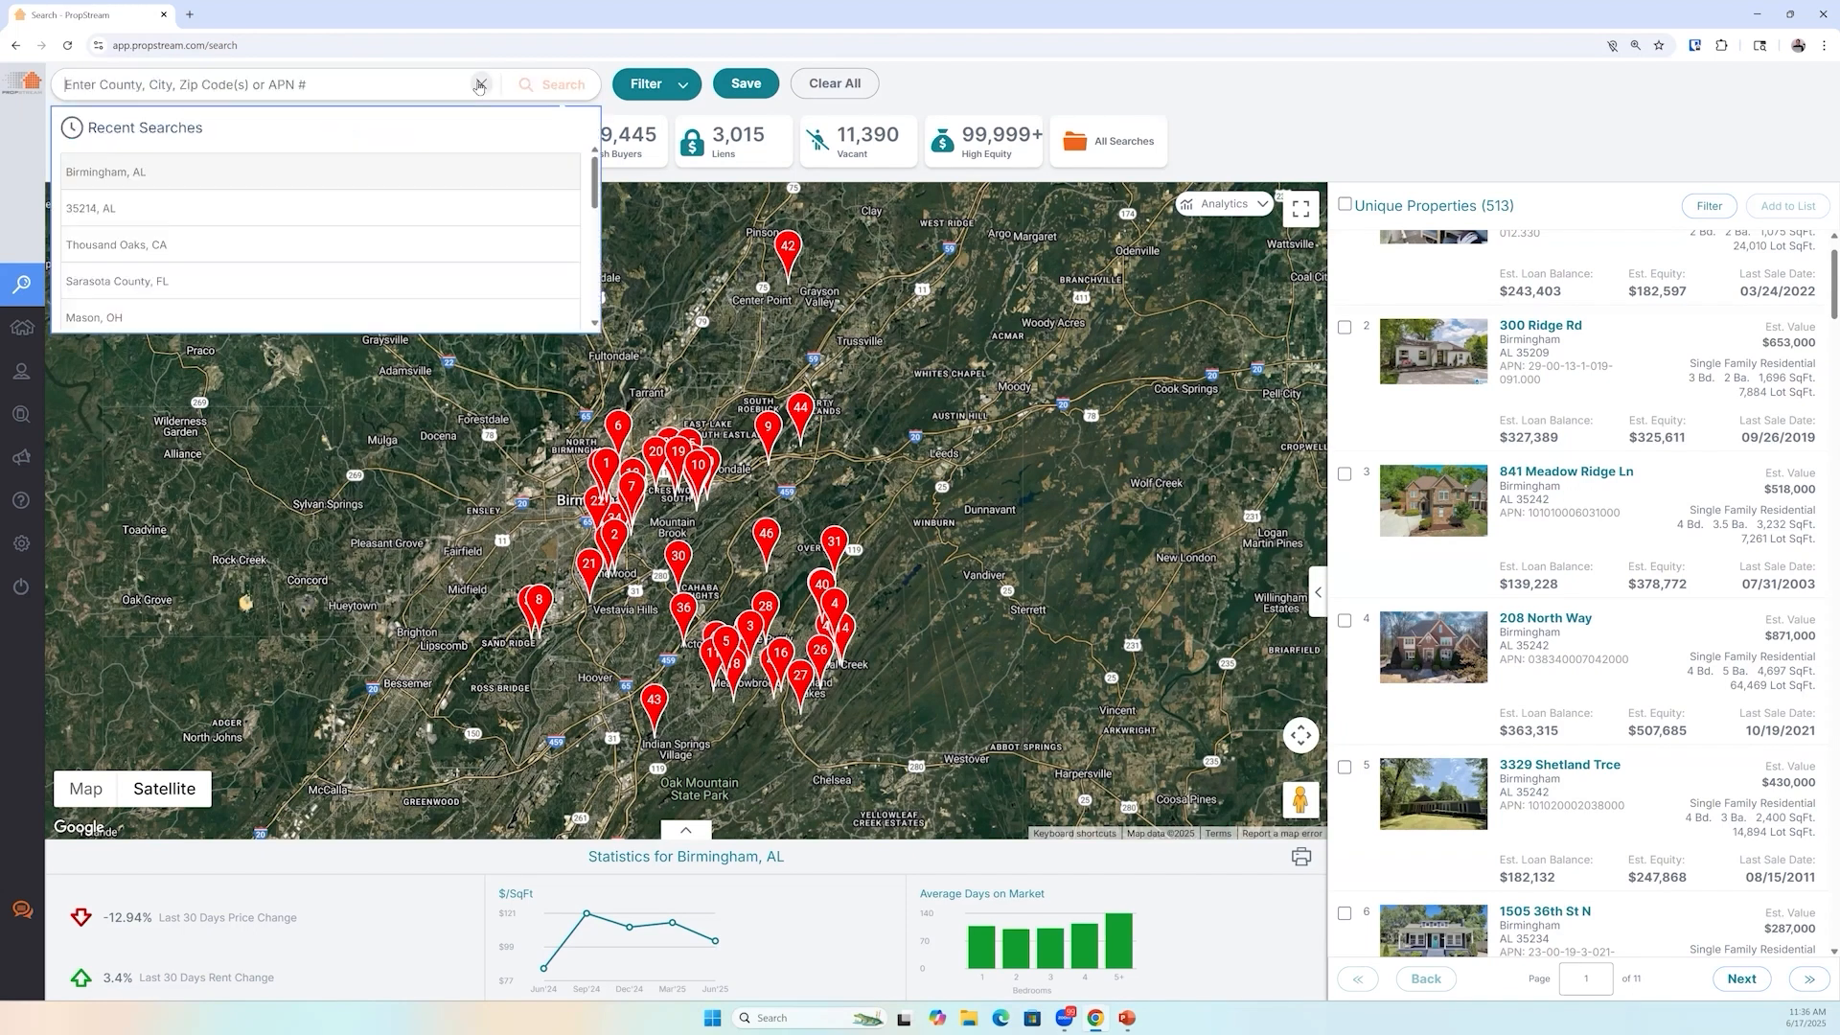
type("Mount Jul")
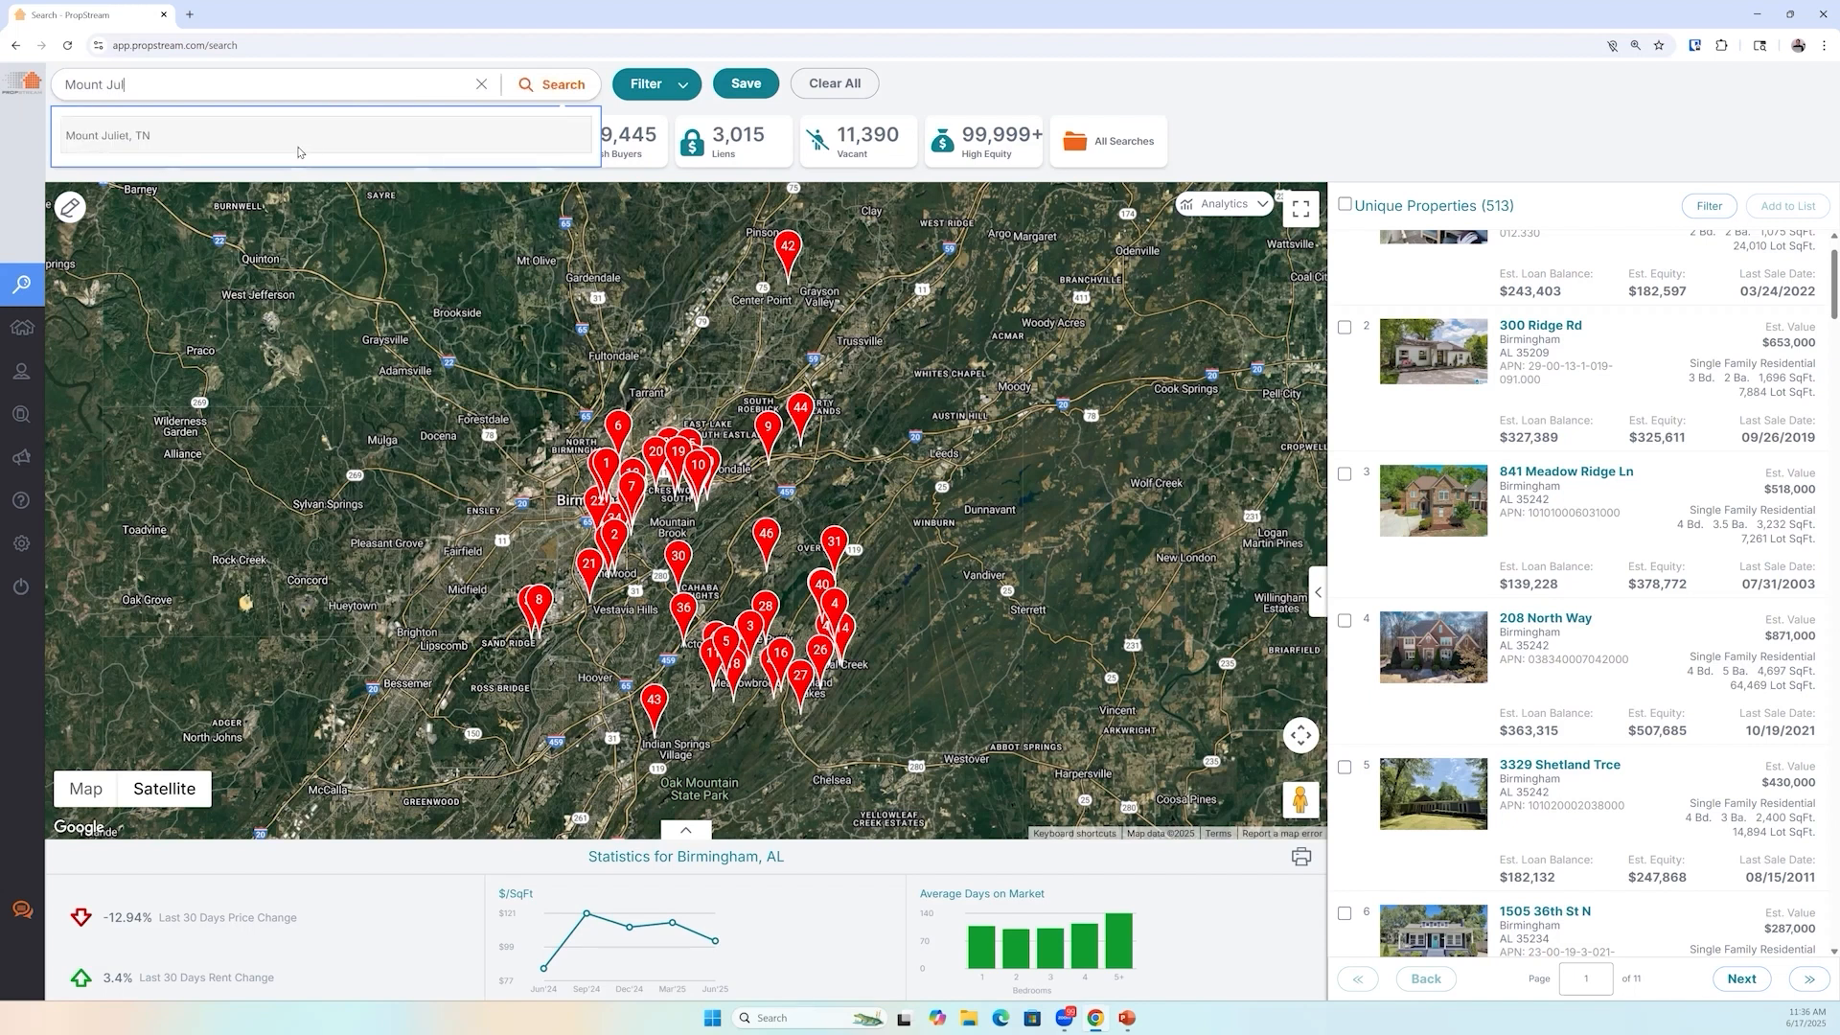
left_click(298, 151)
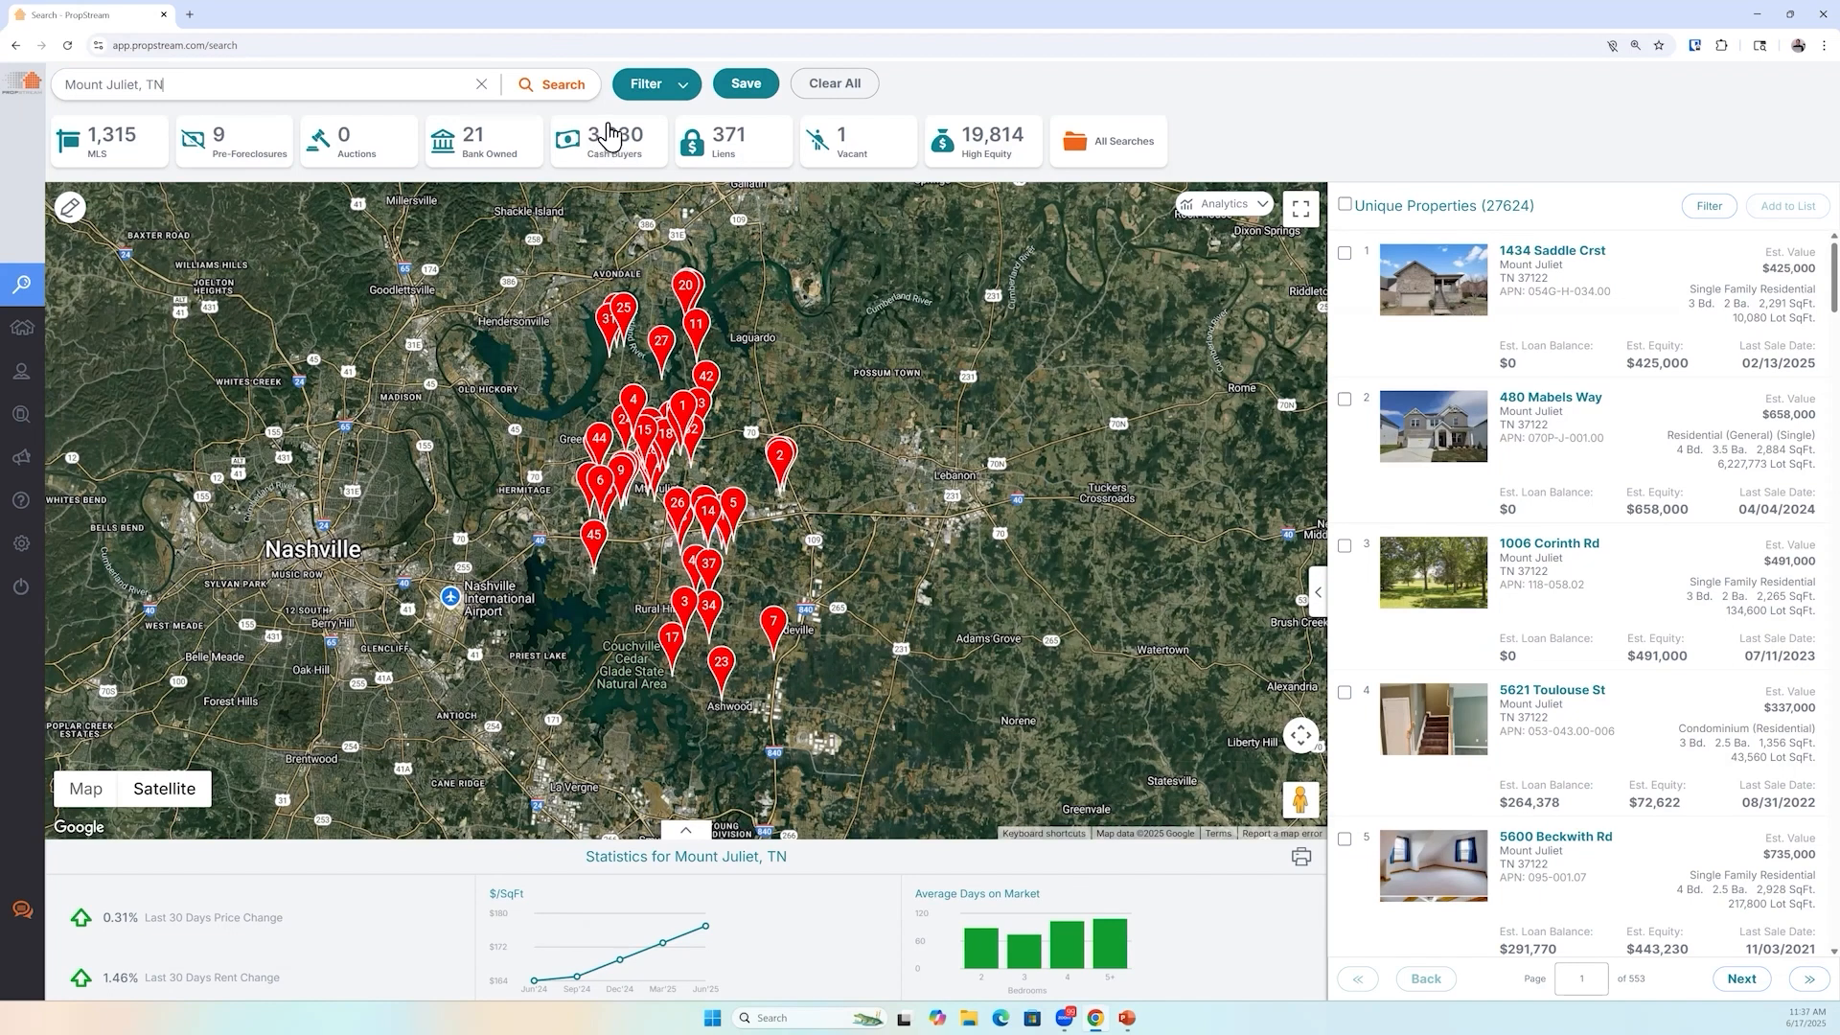
Open the filters and set Owner Occupied to No under Owner Information & Occupancy
left_click(660, 94)
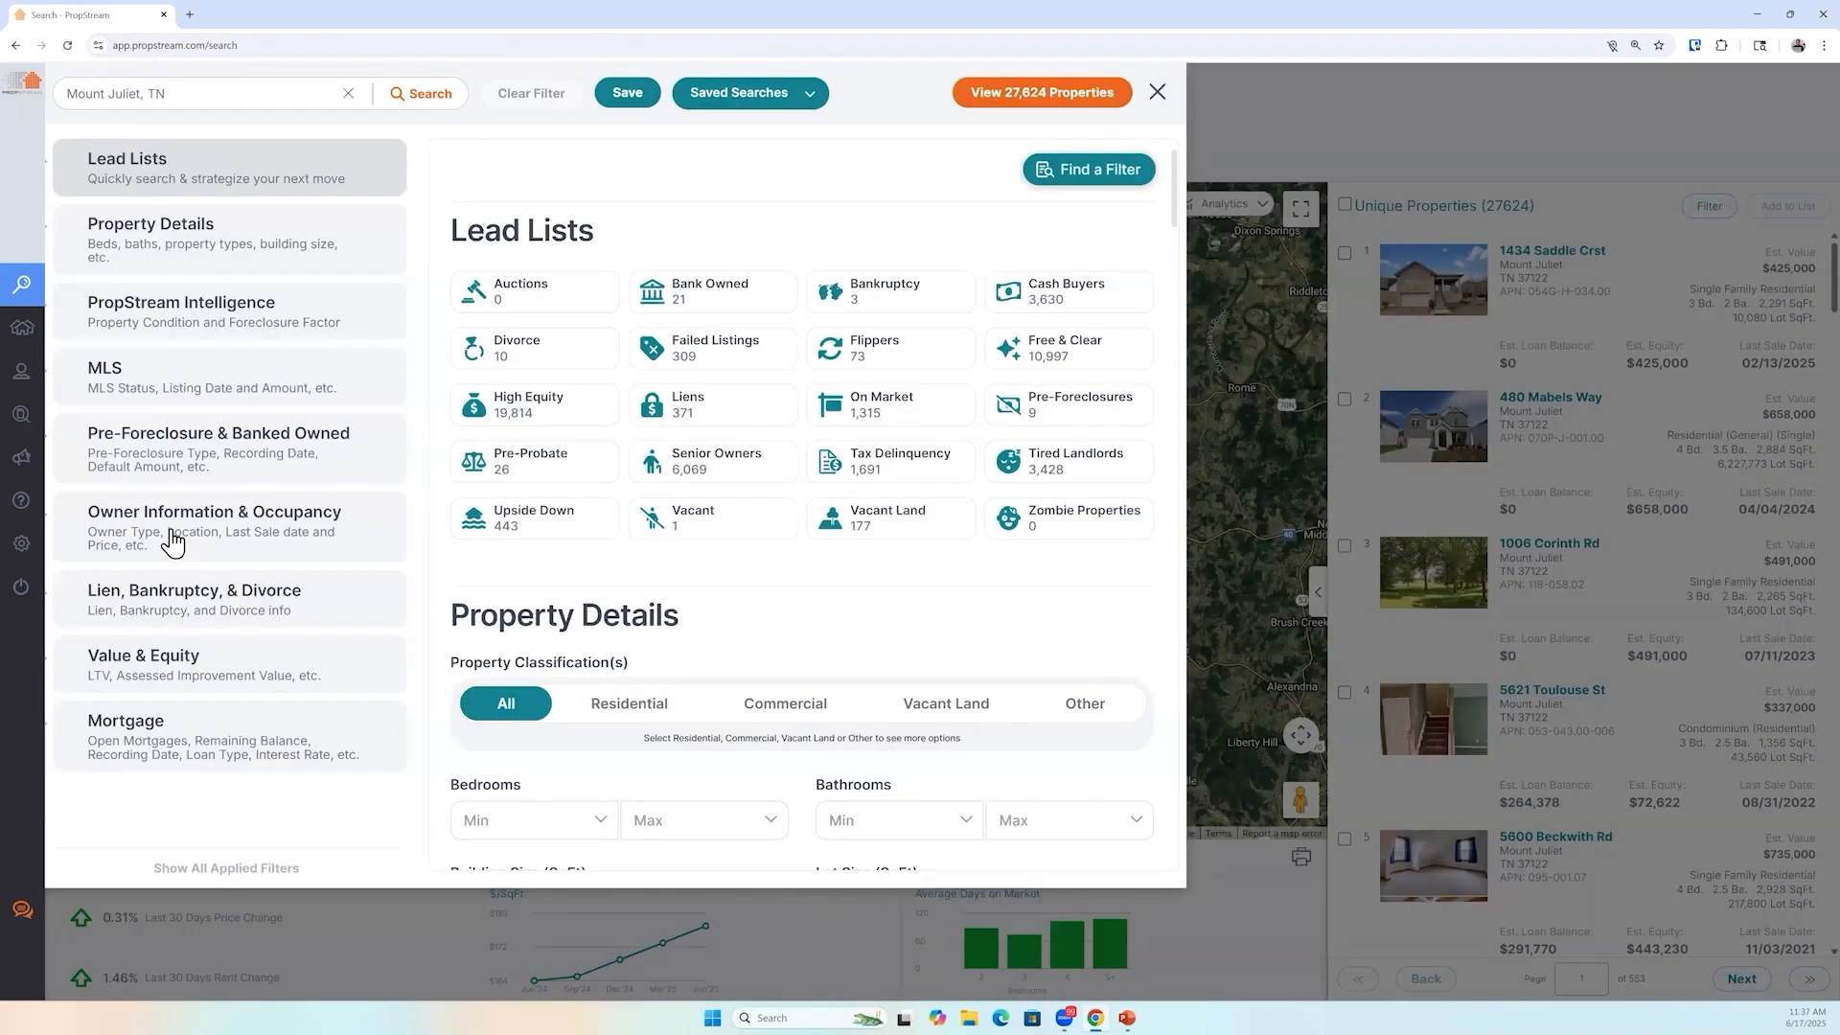
left_click(172, 542)
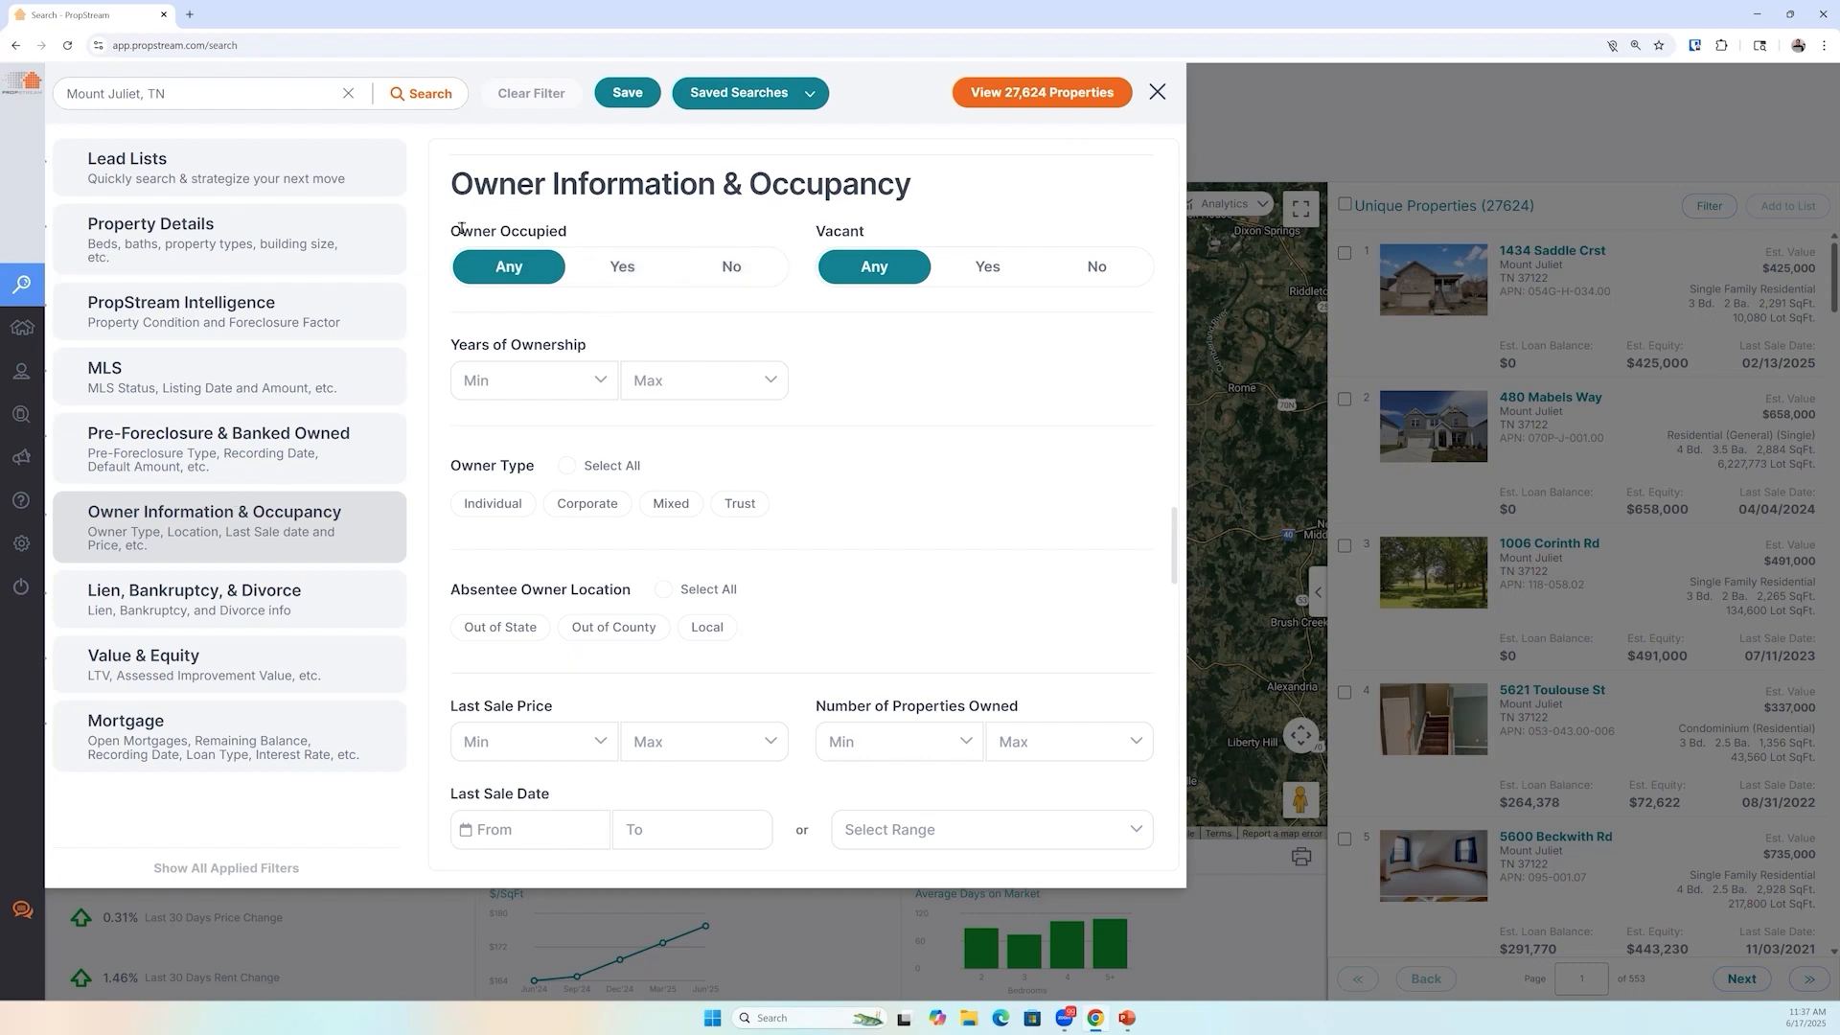
left_click(754, 271)
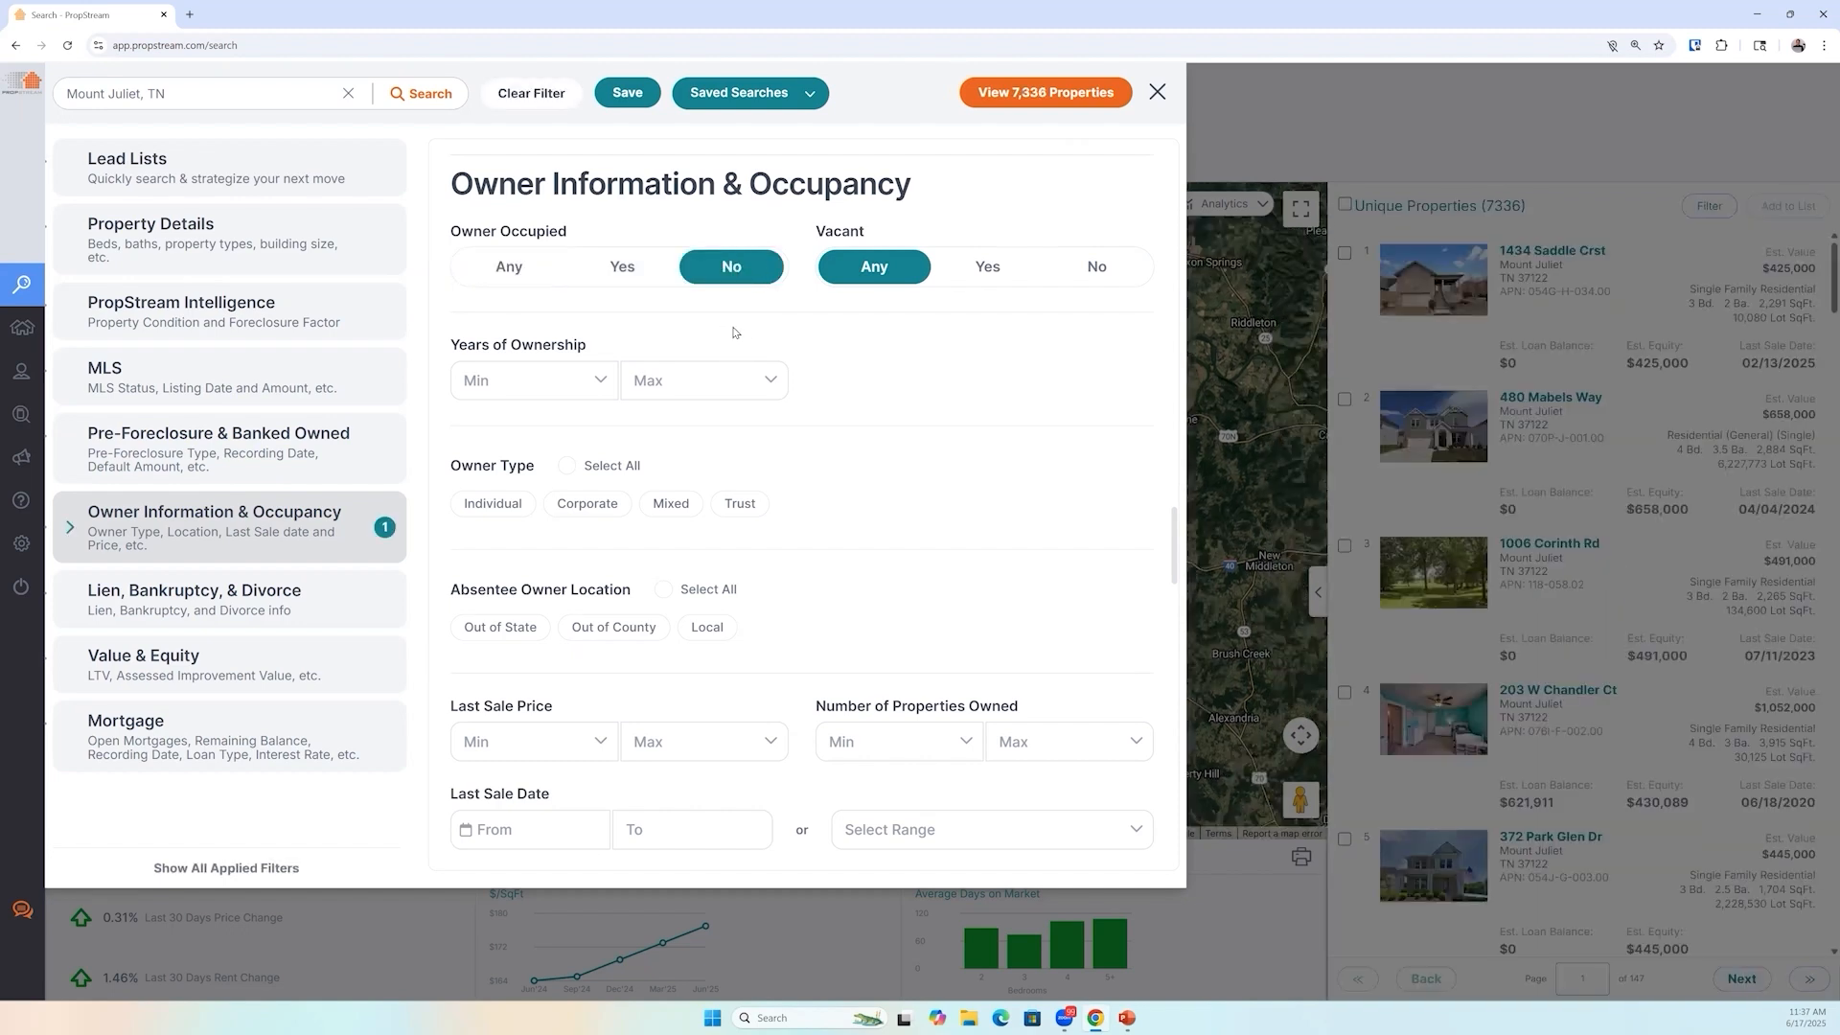
Add the Tired Landlords lead list filter and return to the property results
left_click(216, 169)
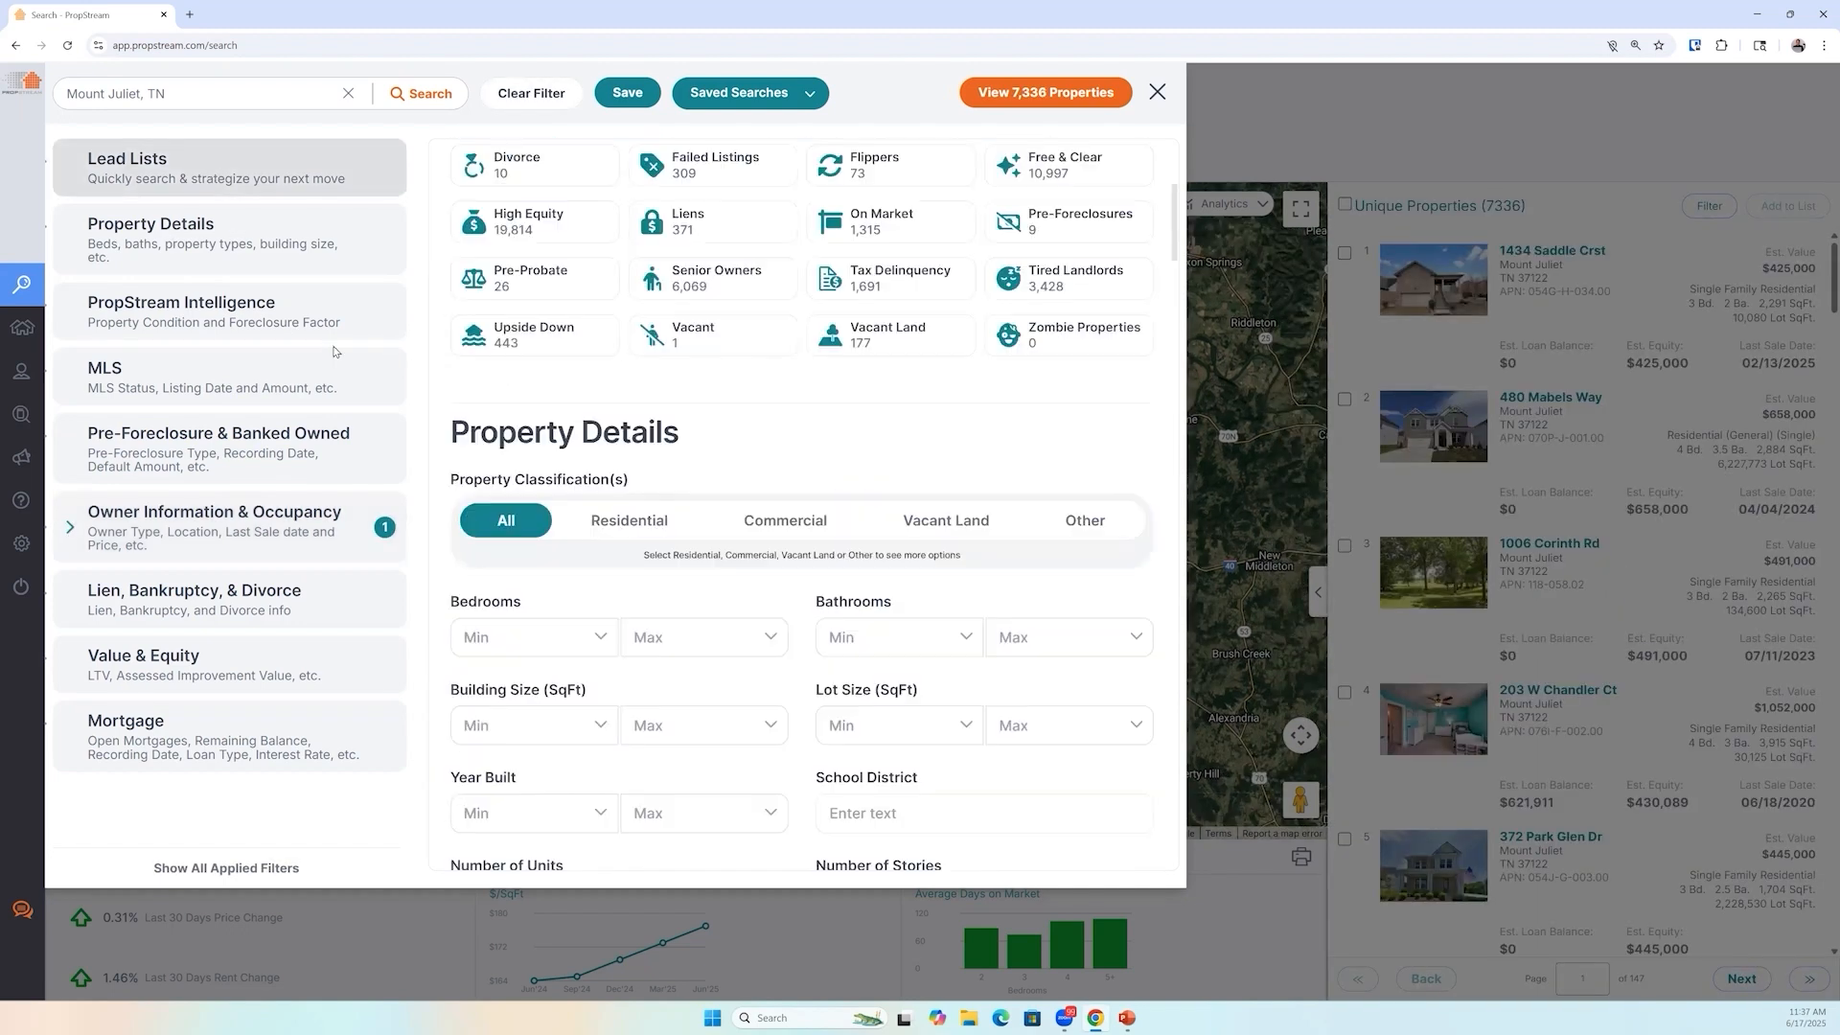
left_click(1036, 458)
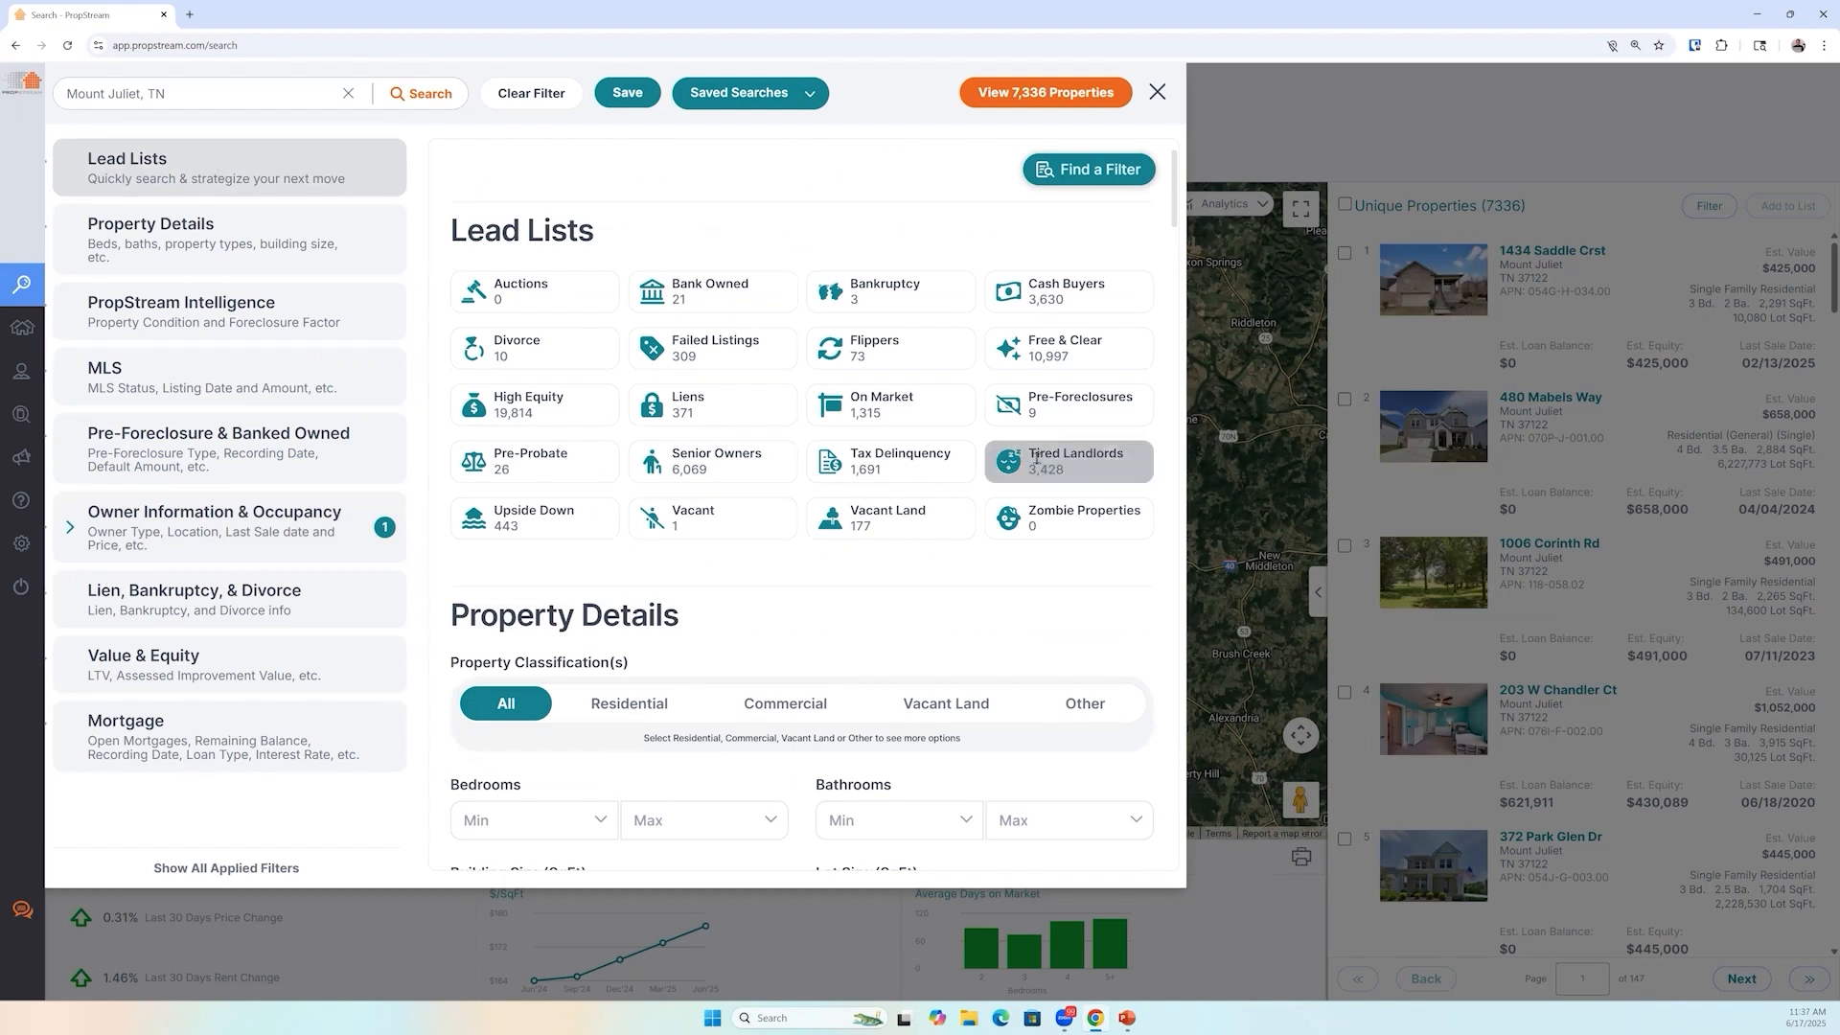
left_click(1034, 464)
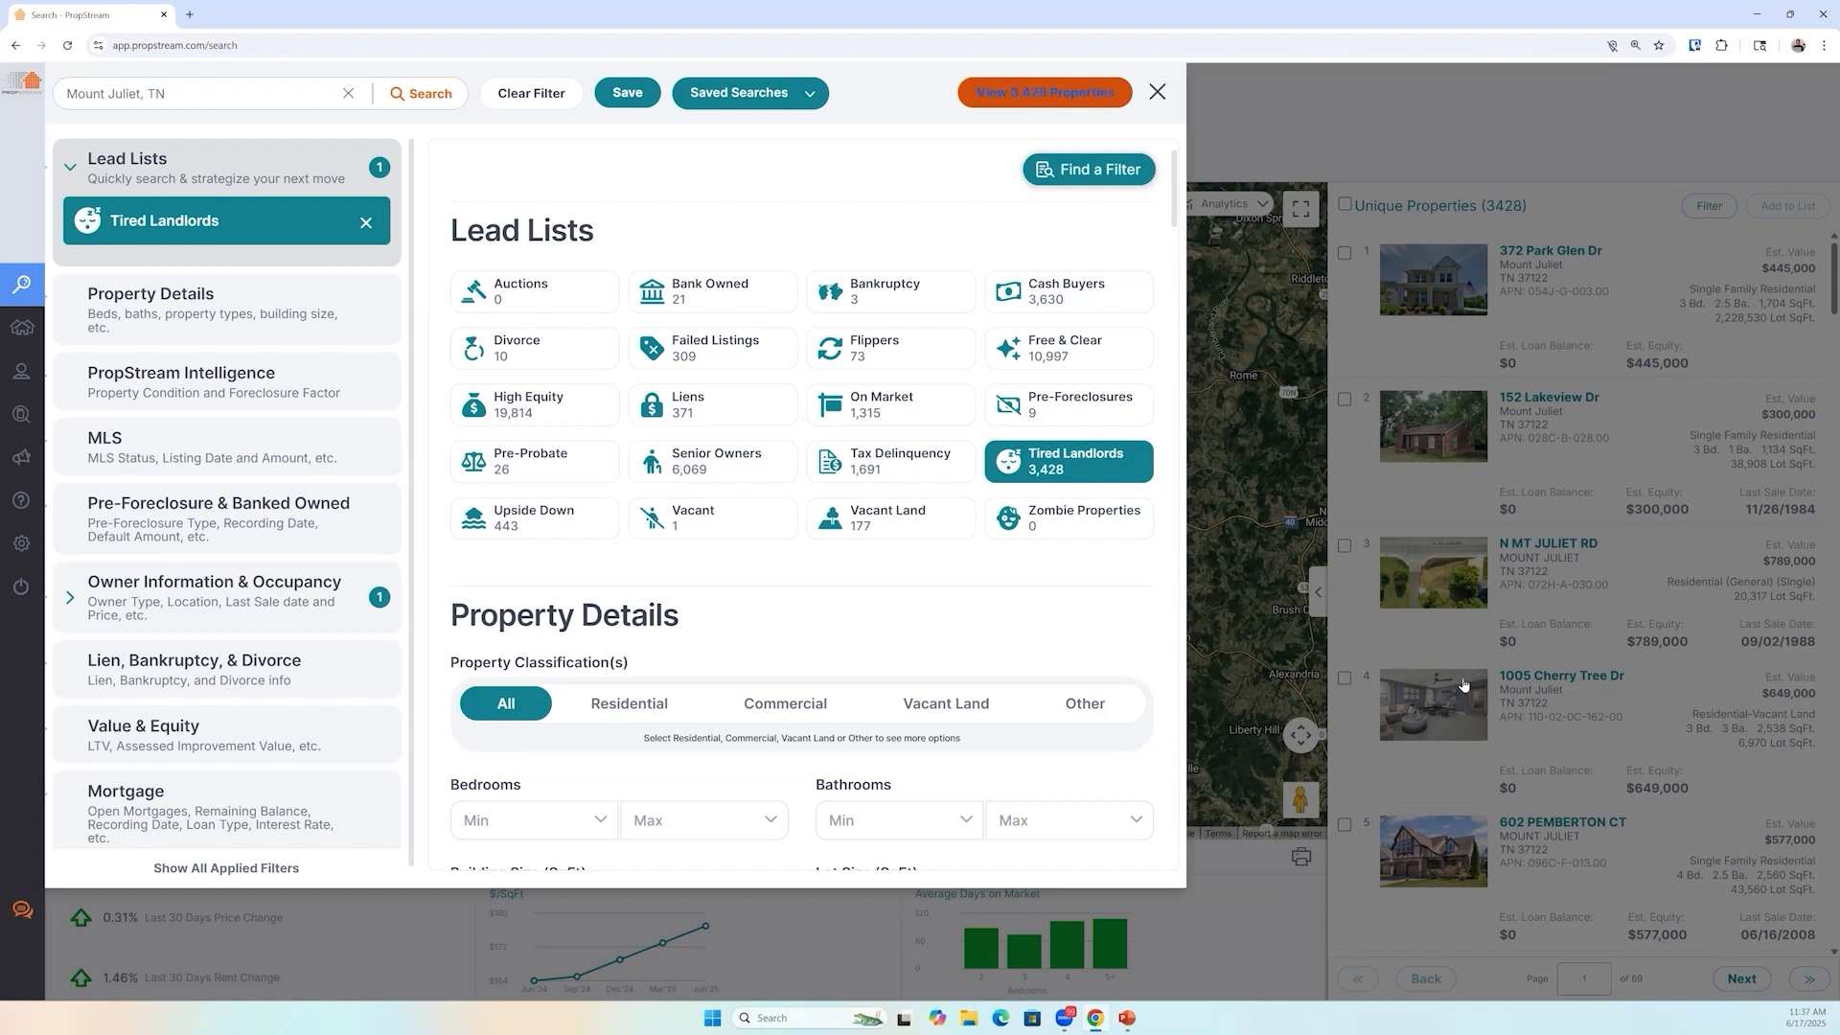
left_click(1473, 763)
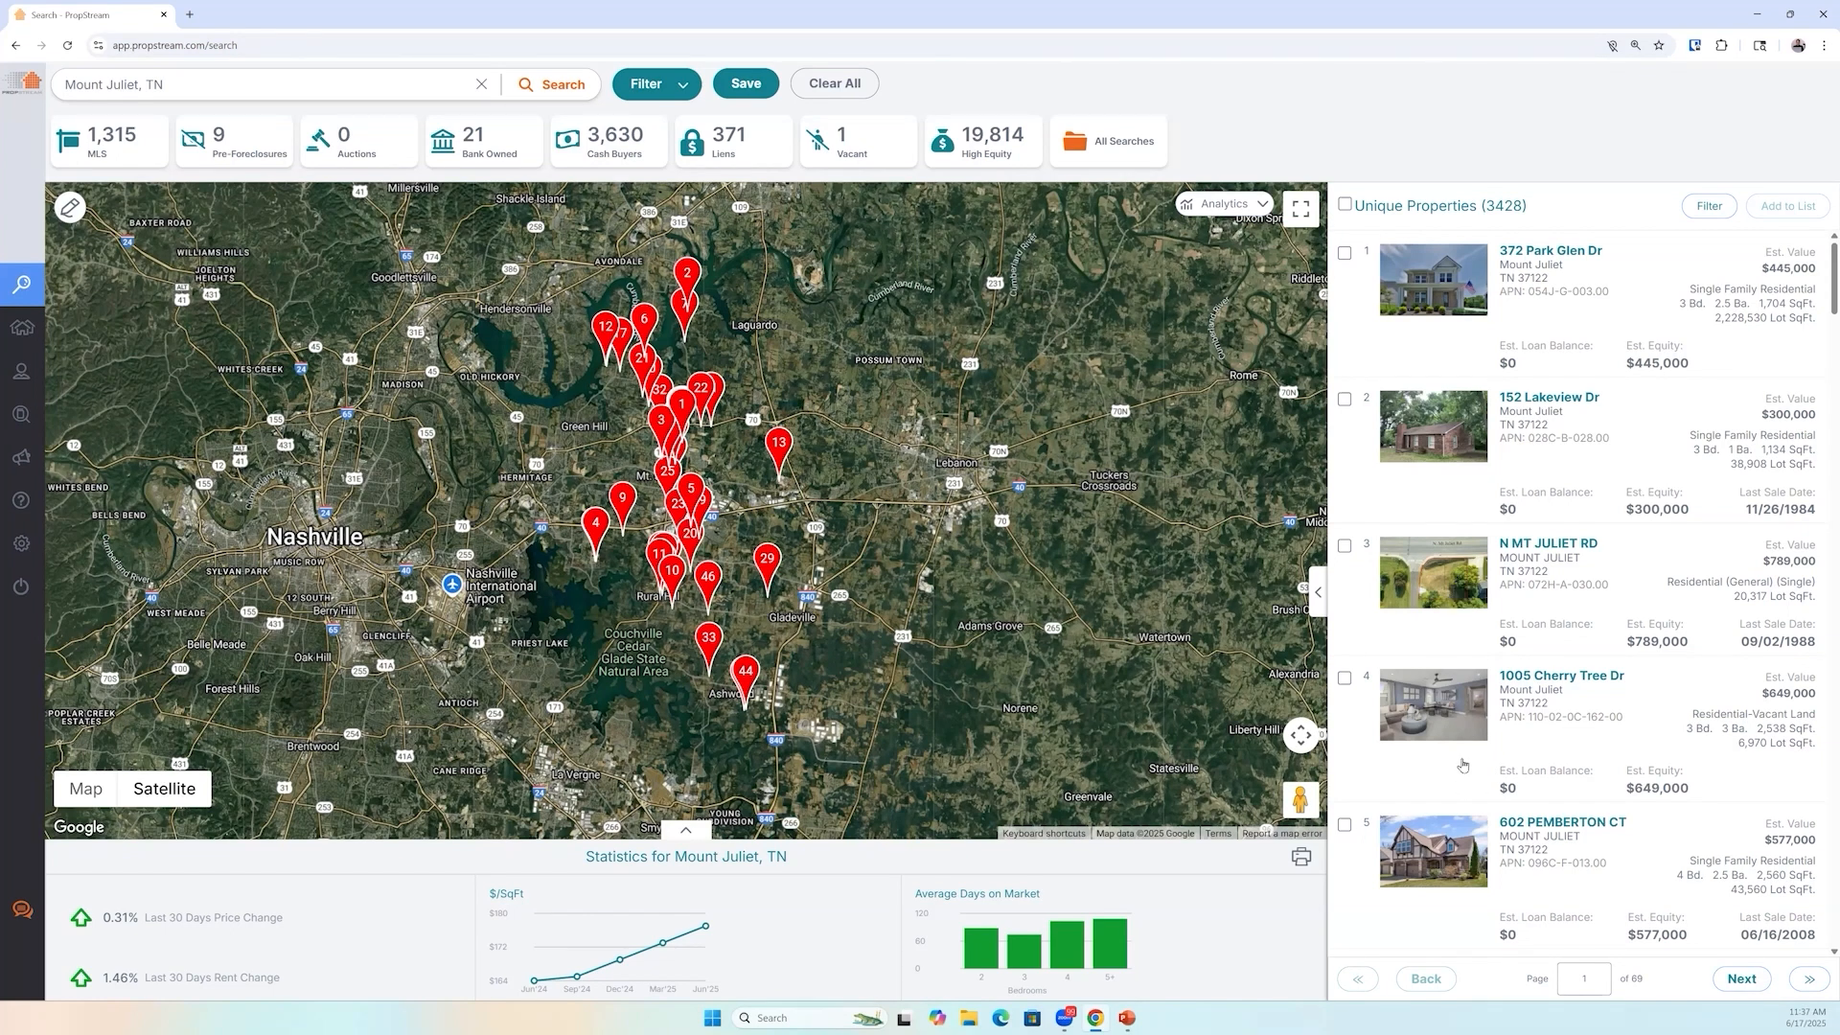
scroll(1459, 762, "down", 3)
scroll(1453, 755, "down", 3)
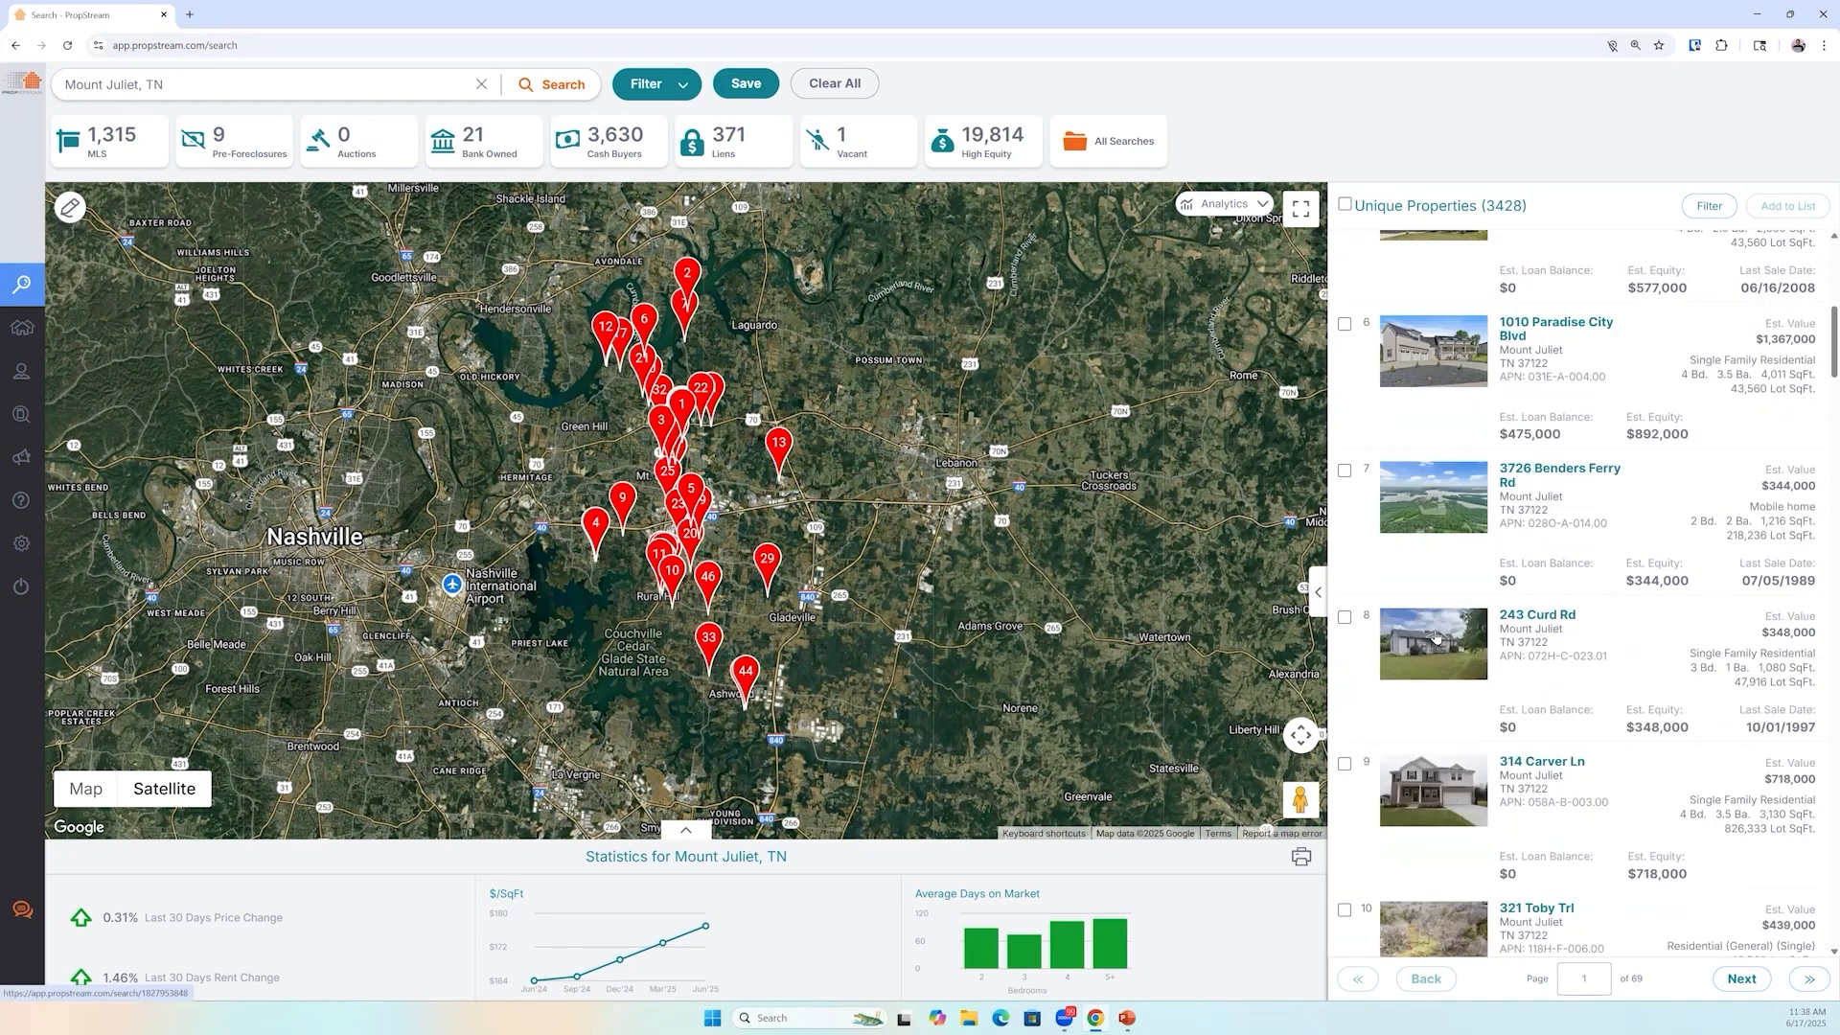
left_click(1445, 654)
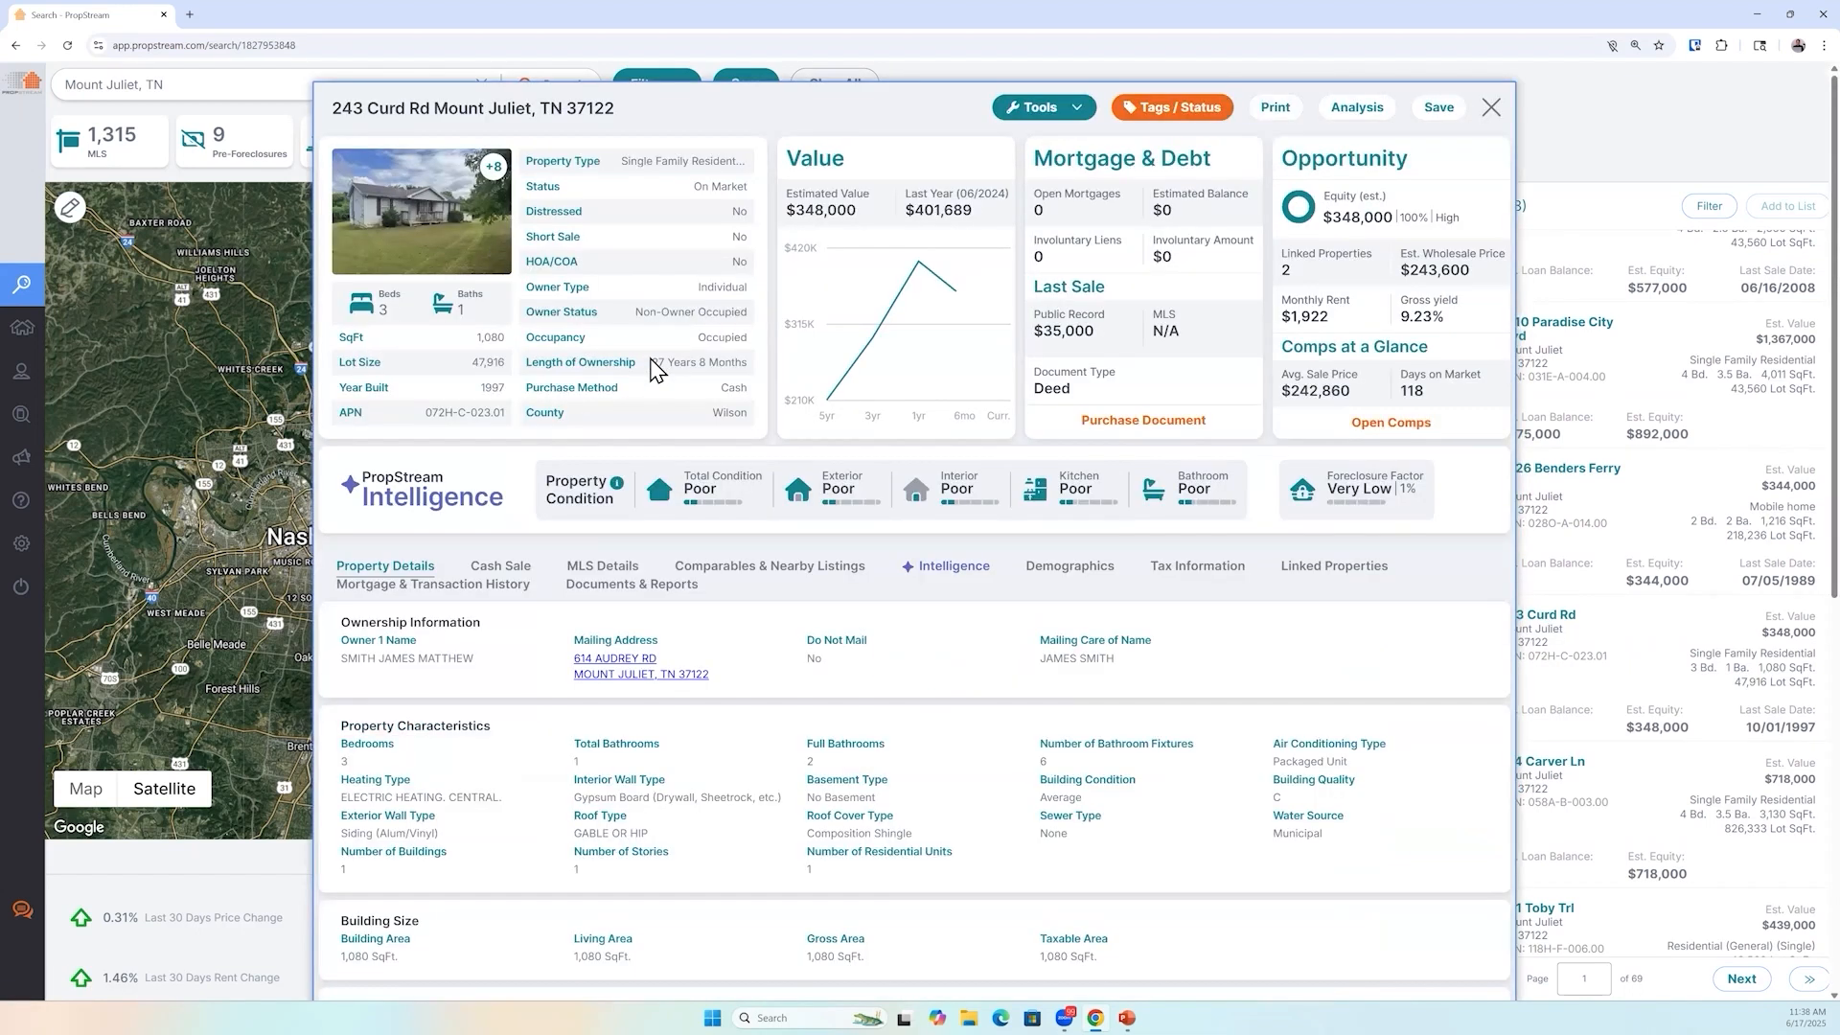
left_click_drag(652, 362, 757, 374)
left_click(1071, 567)
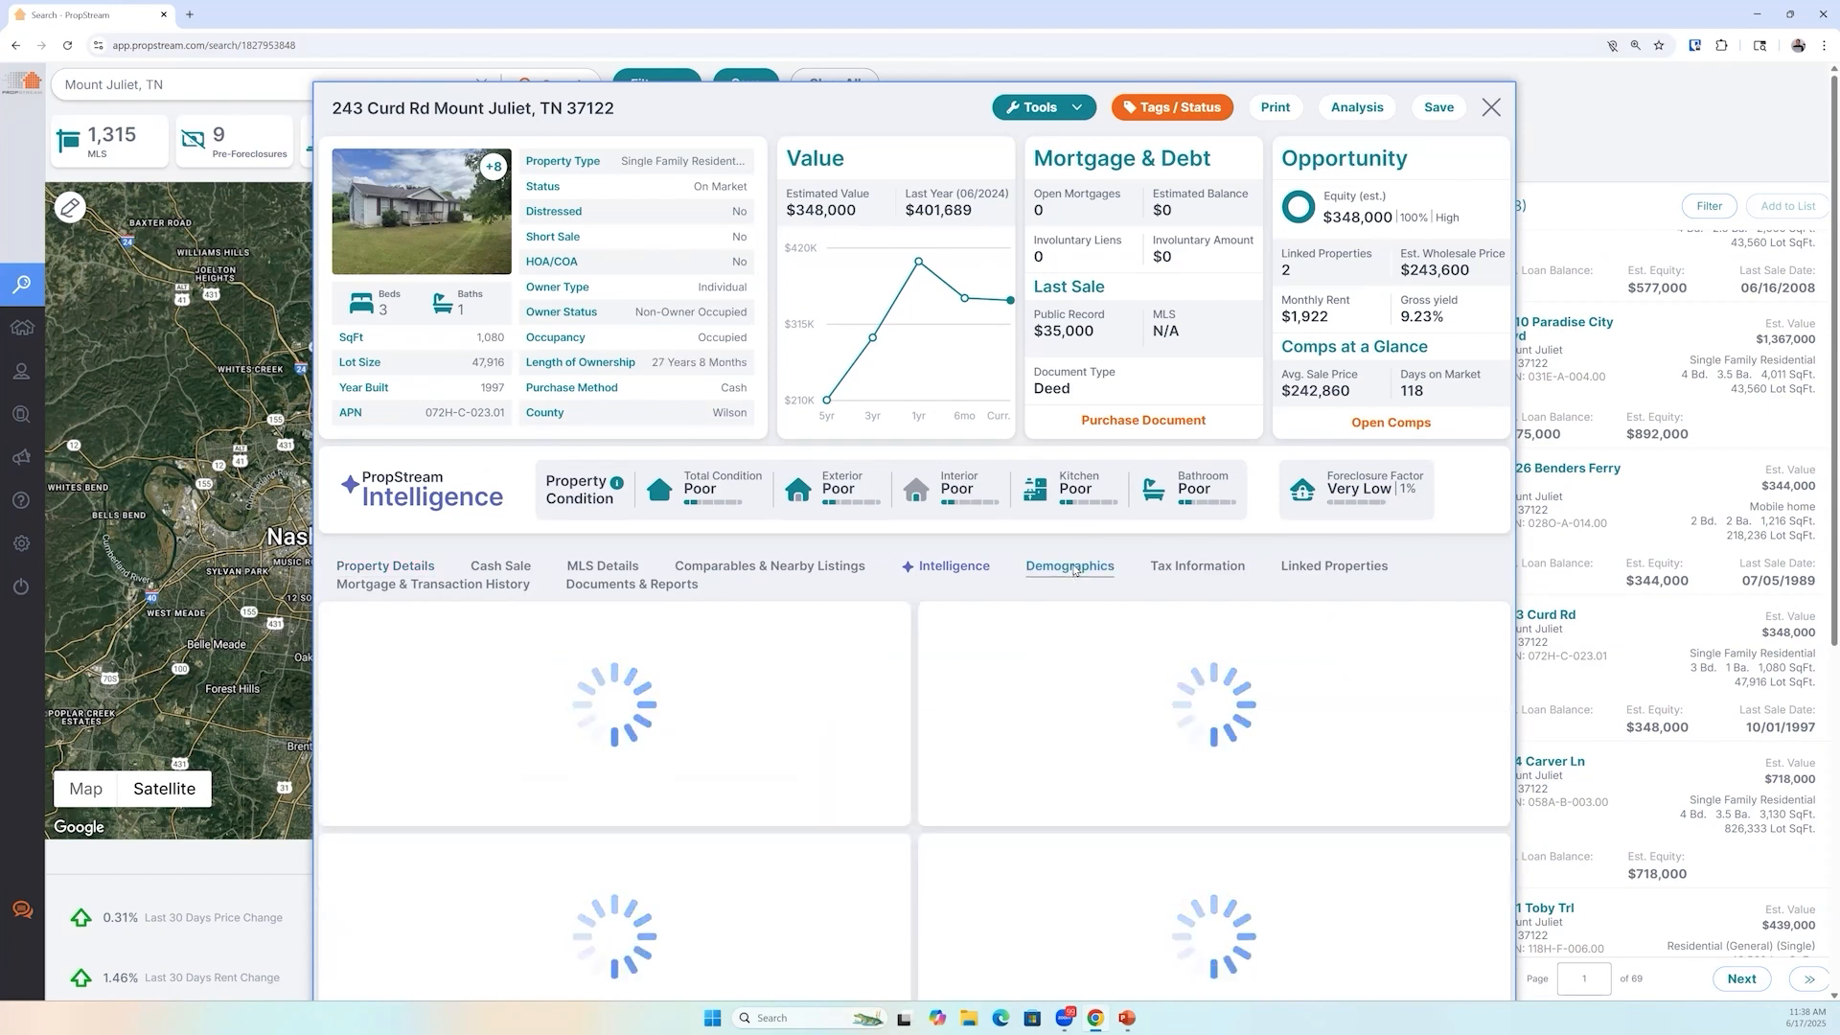
scroll(489, 671, "down", 2)
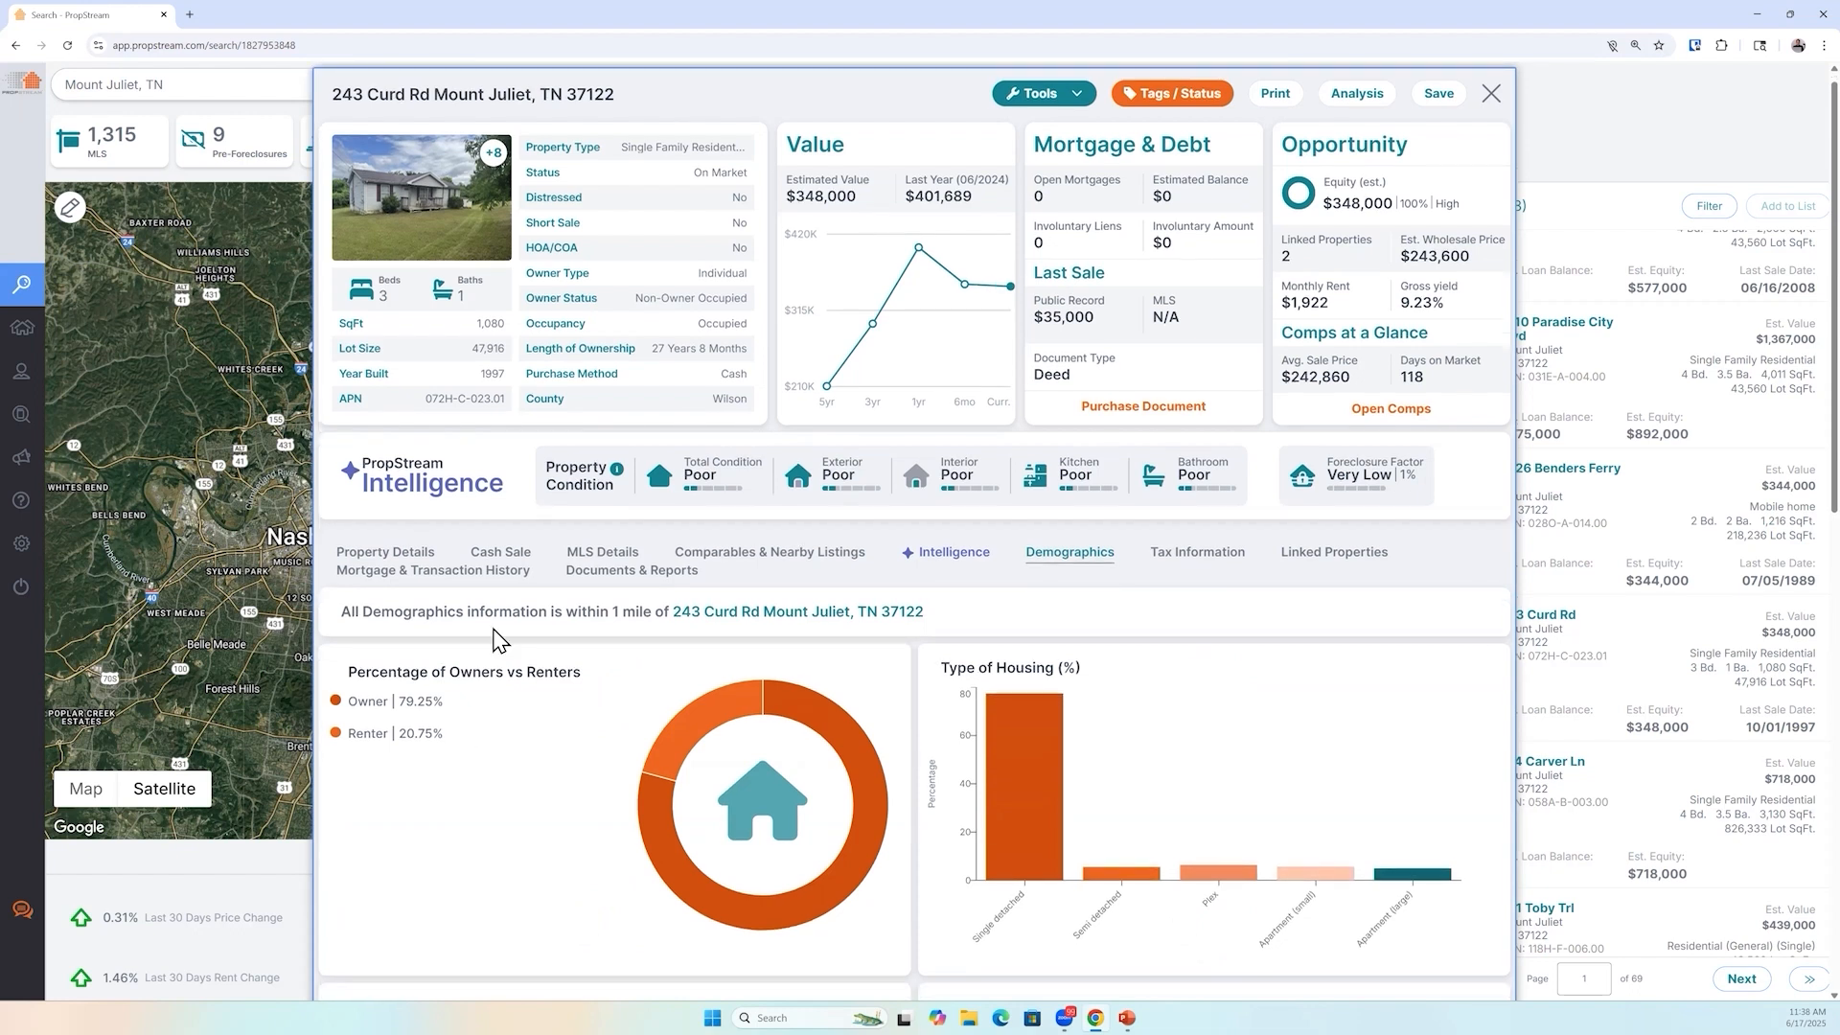
left_click_drag(382, 573, 414, 619)
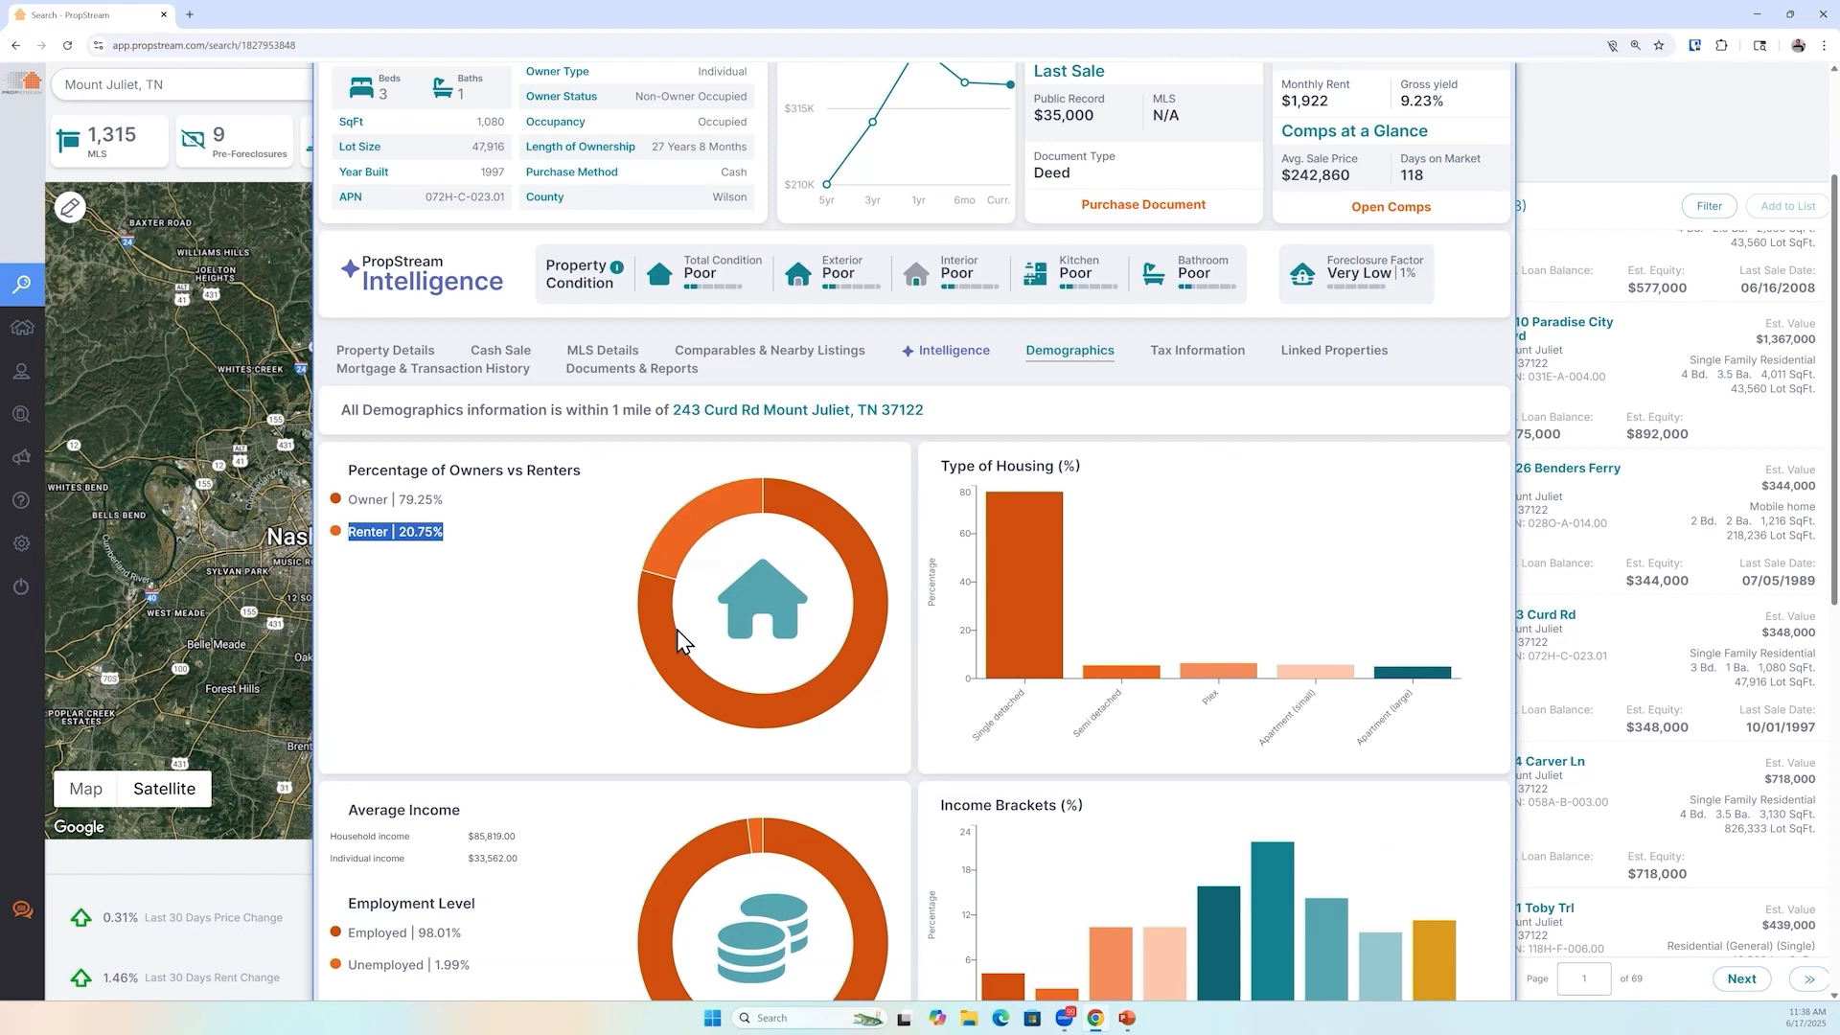
scroll(747, 647, "up", 3)
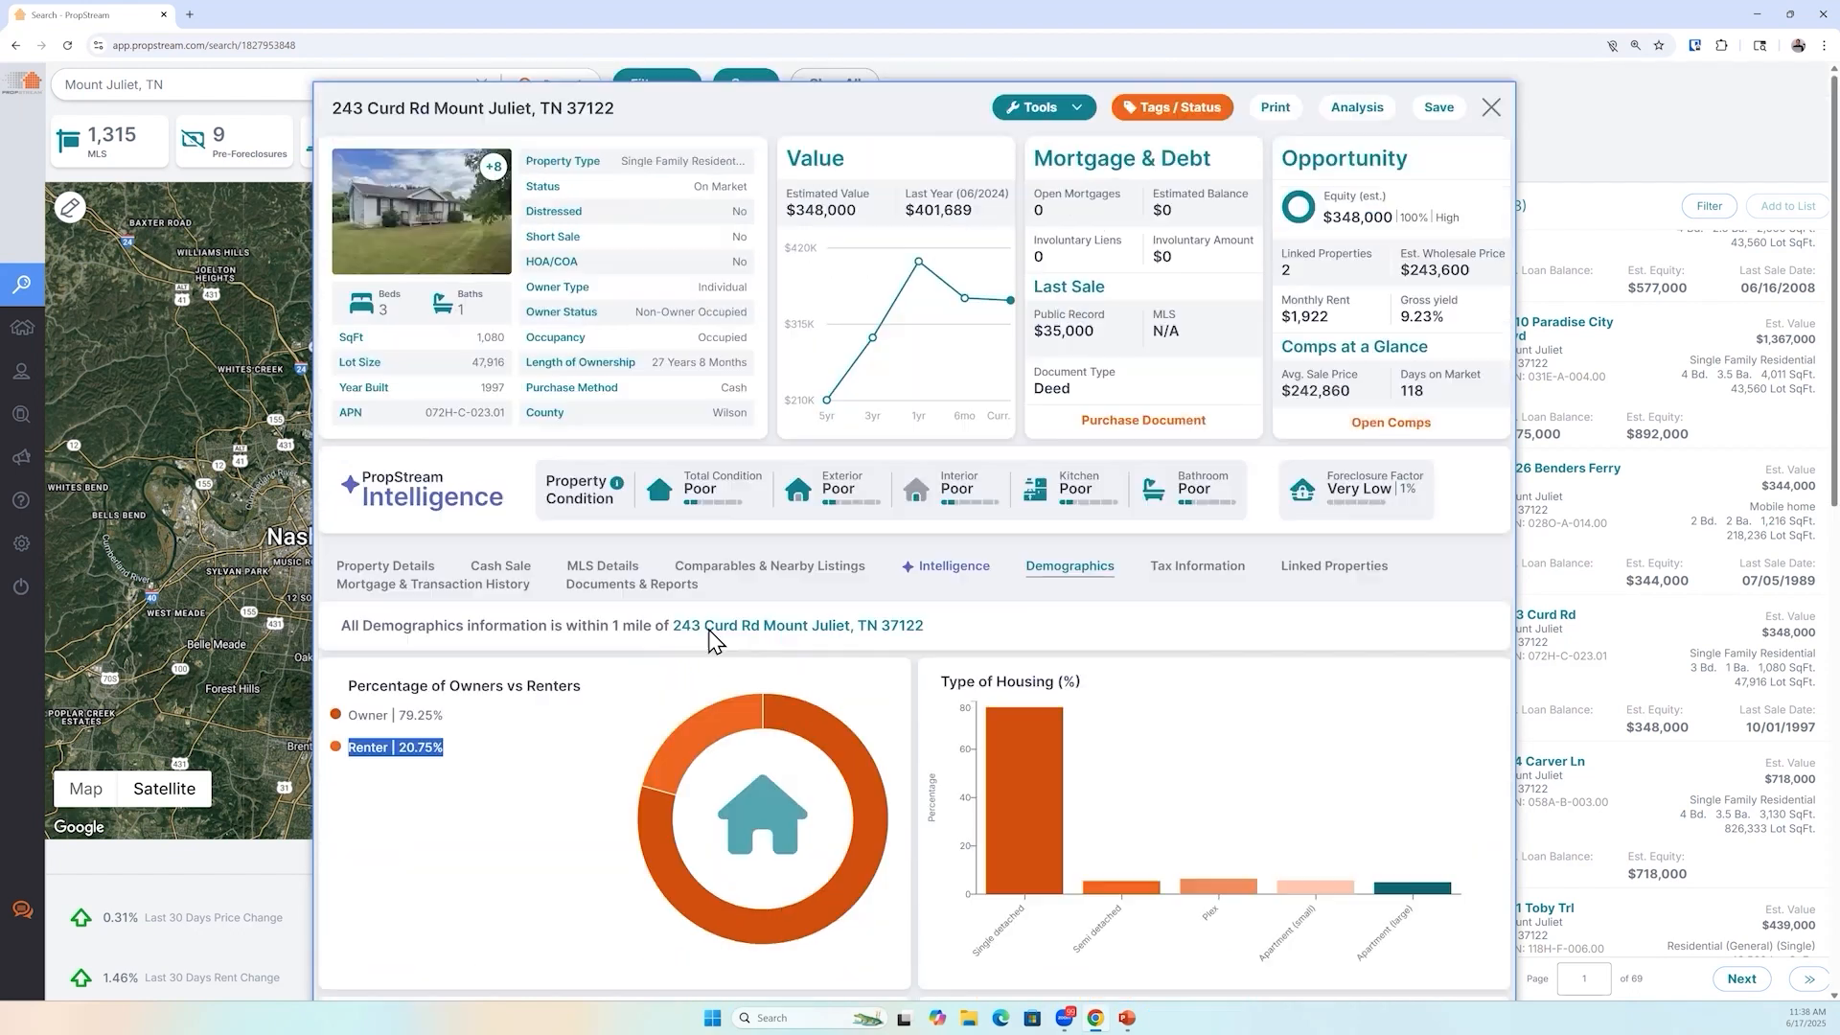
left_click(1488, 109)
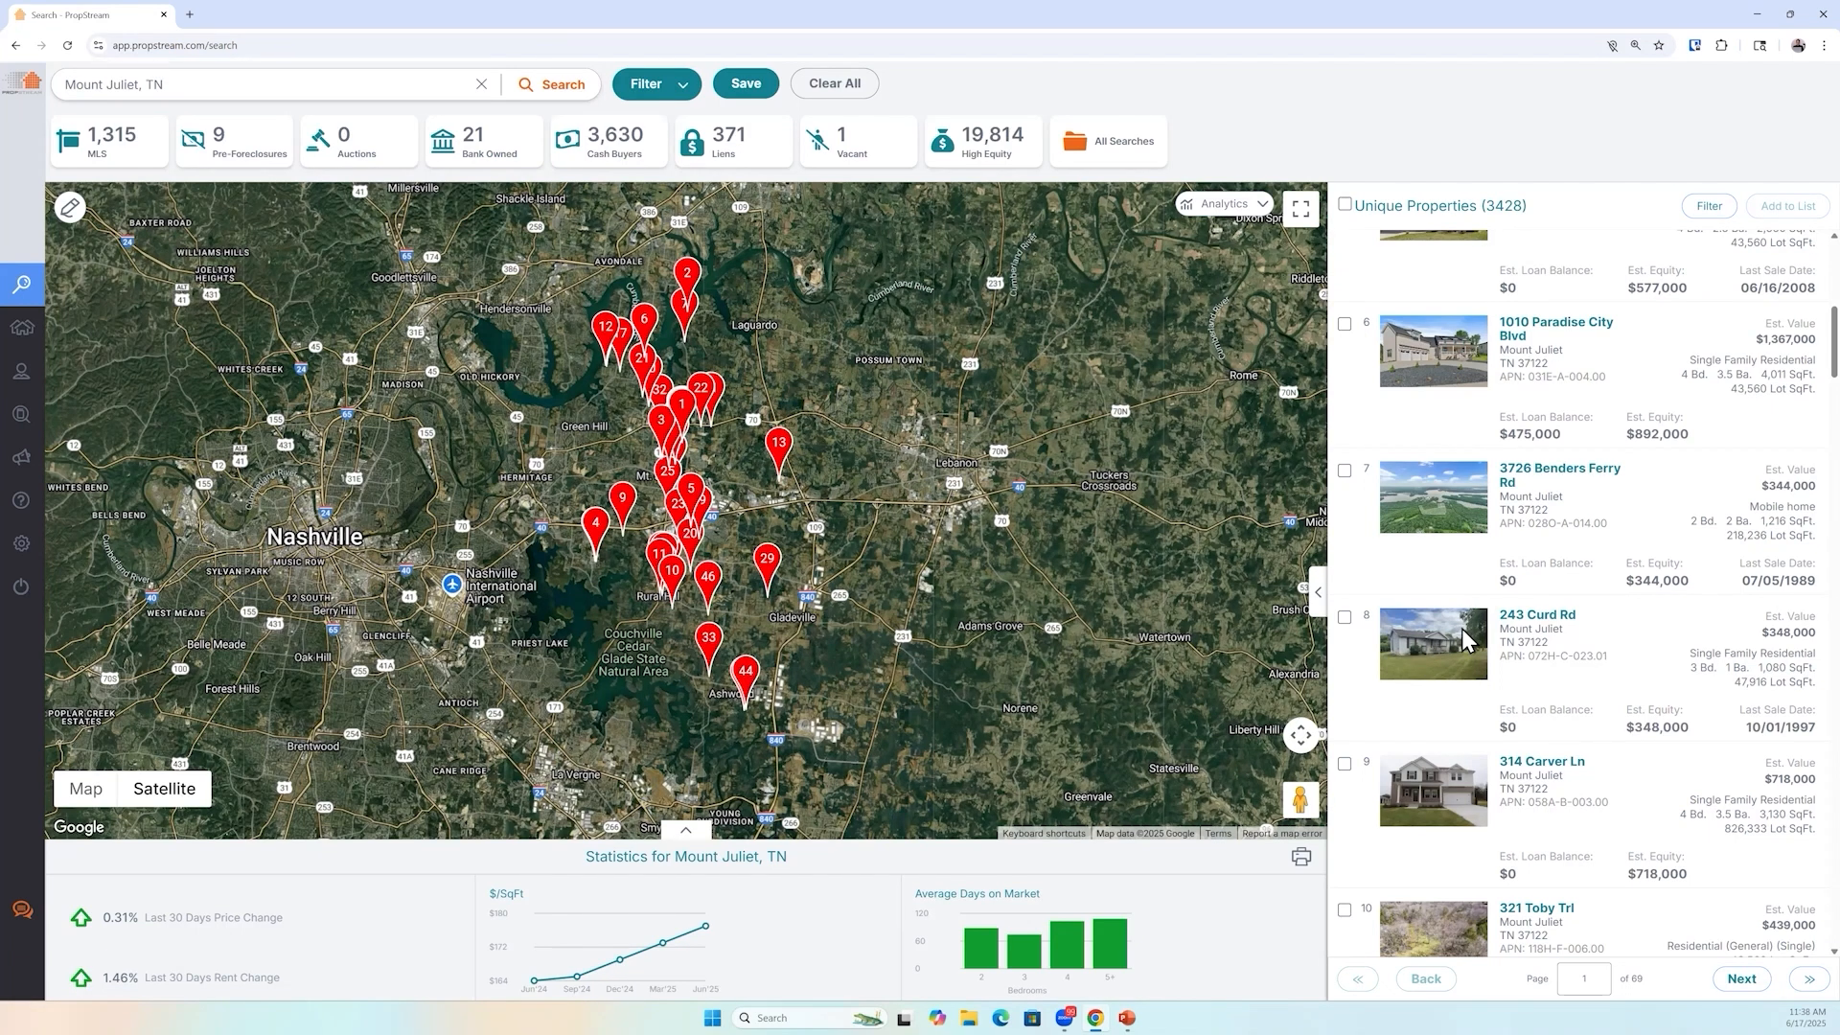
scroll(1463, 640, "down", 2)
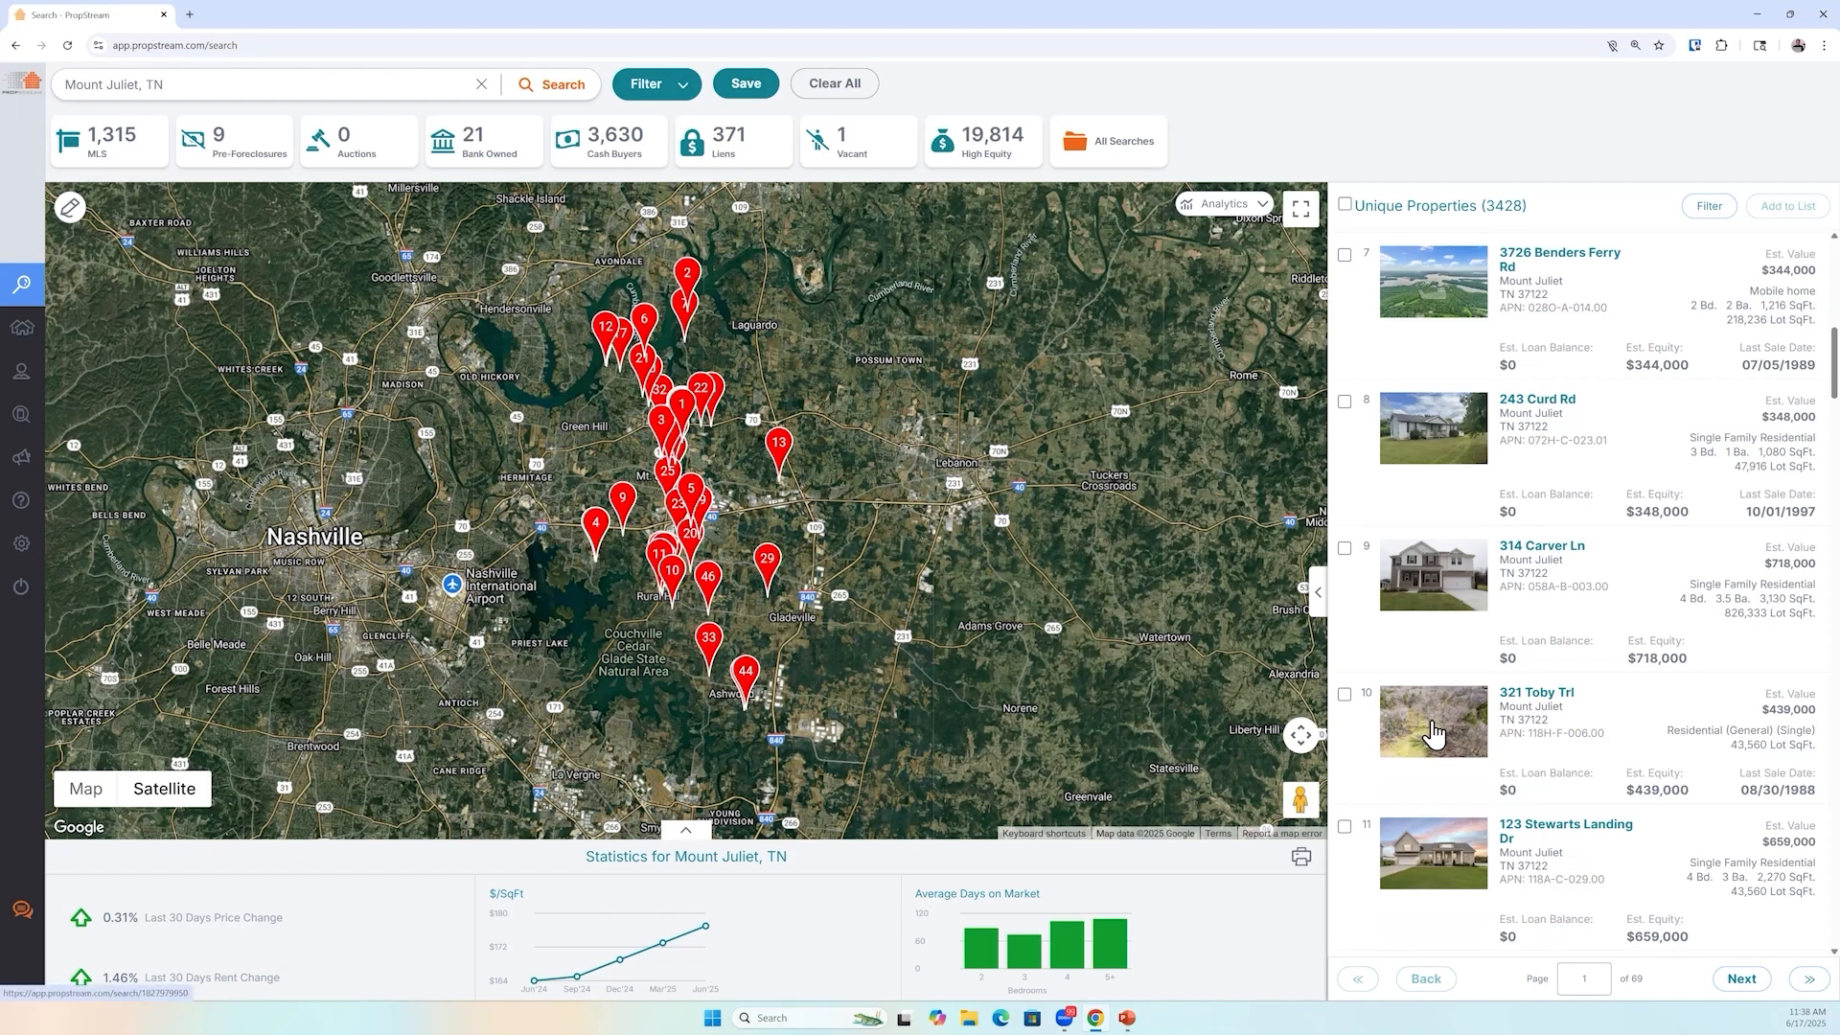
left_click(1473, 869)
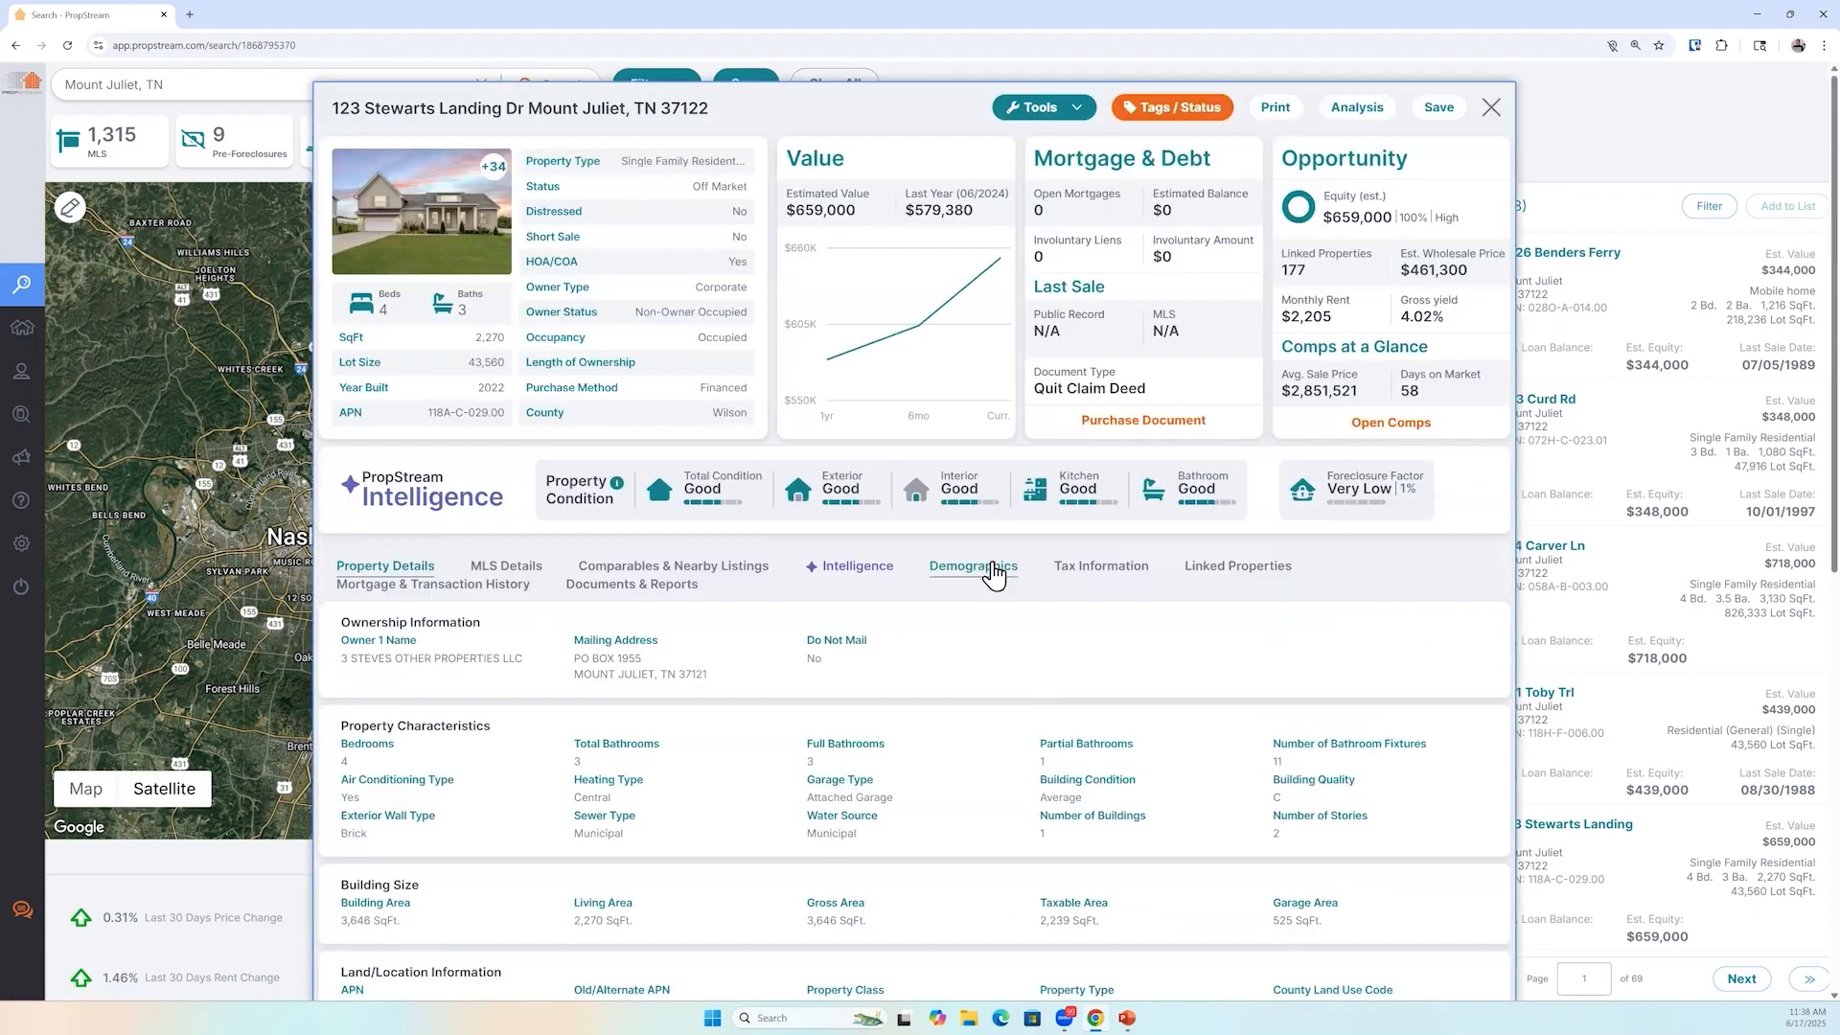
left_click(982, 573)
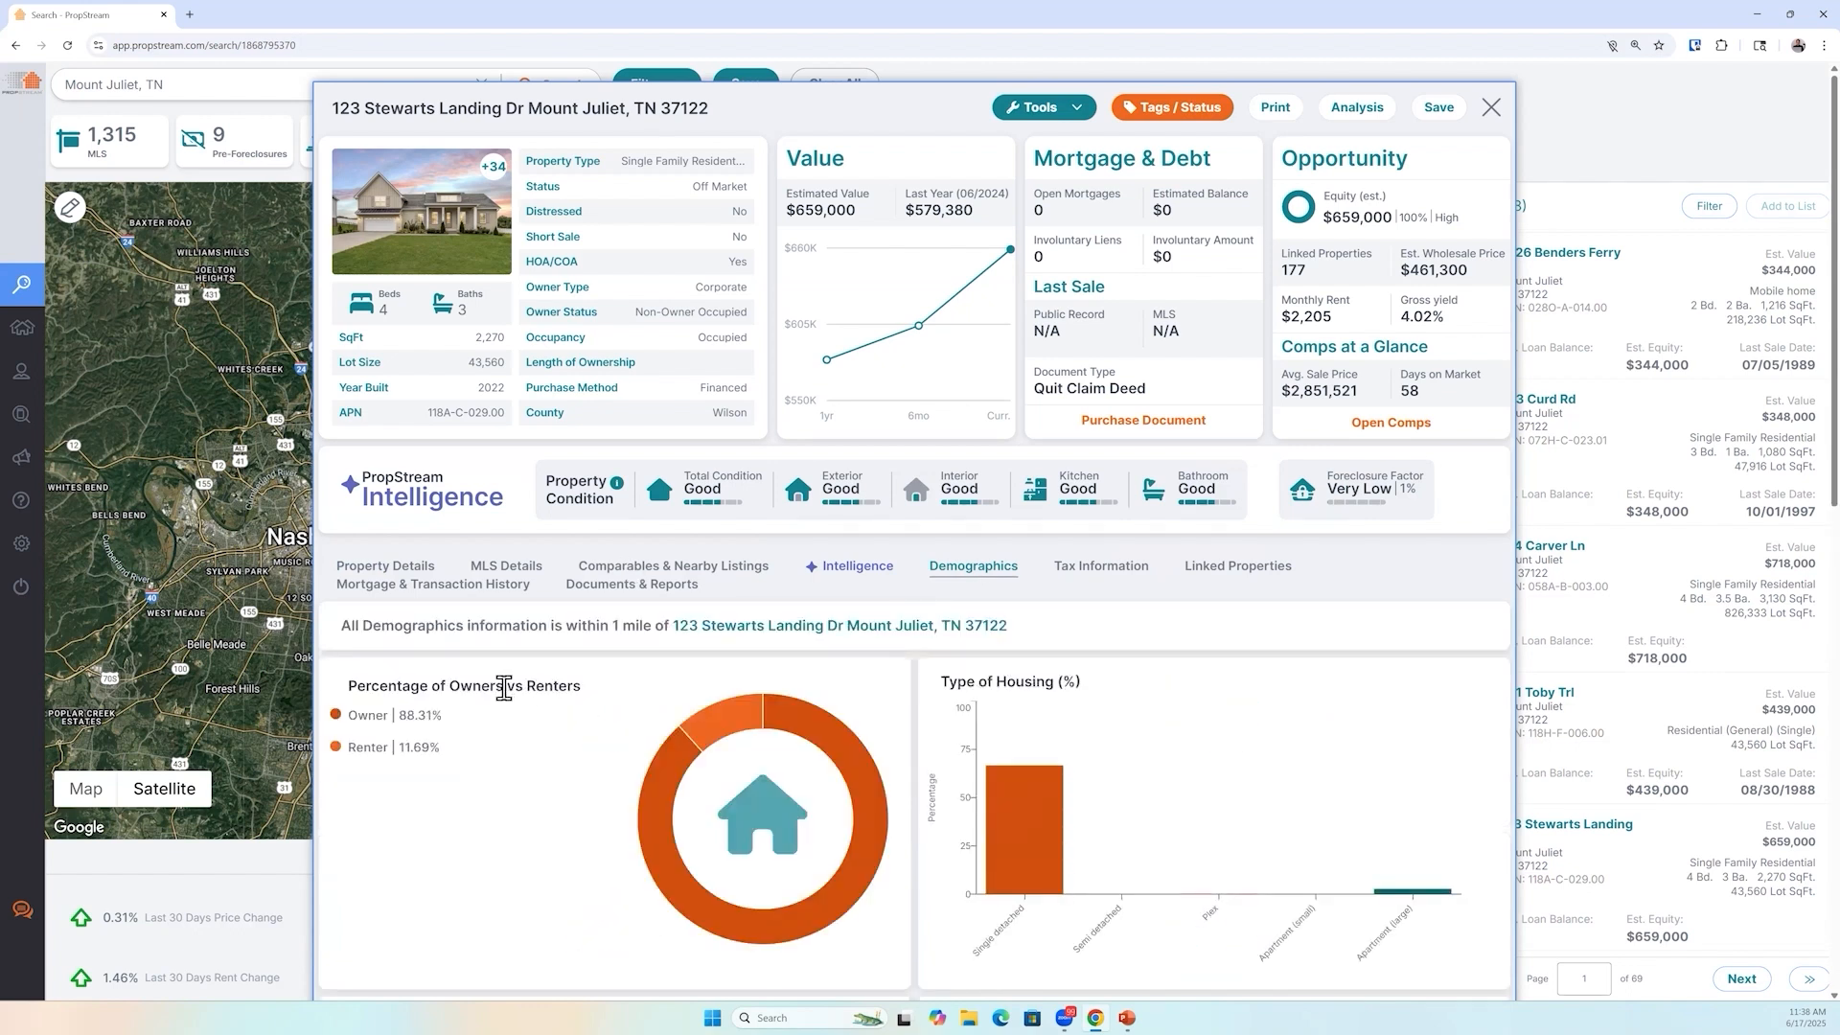
left_click_drag(447, 753, 358, 779)
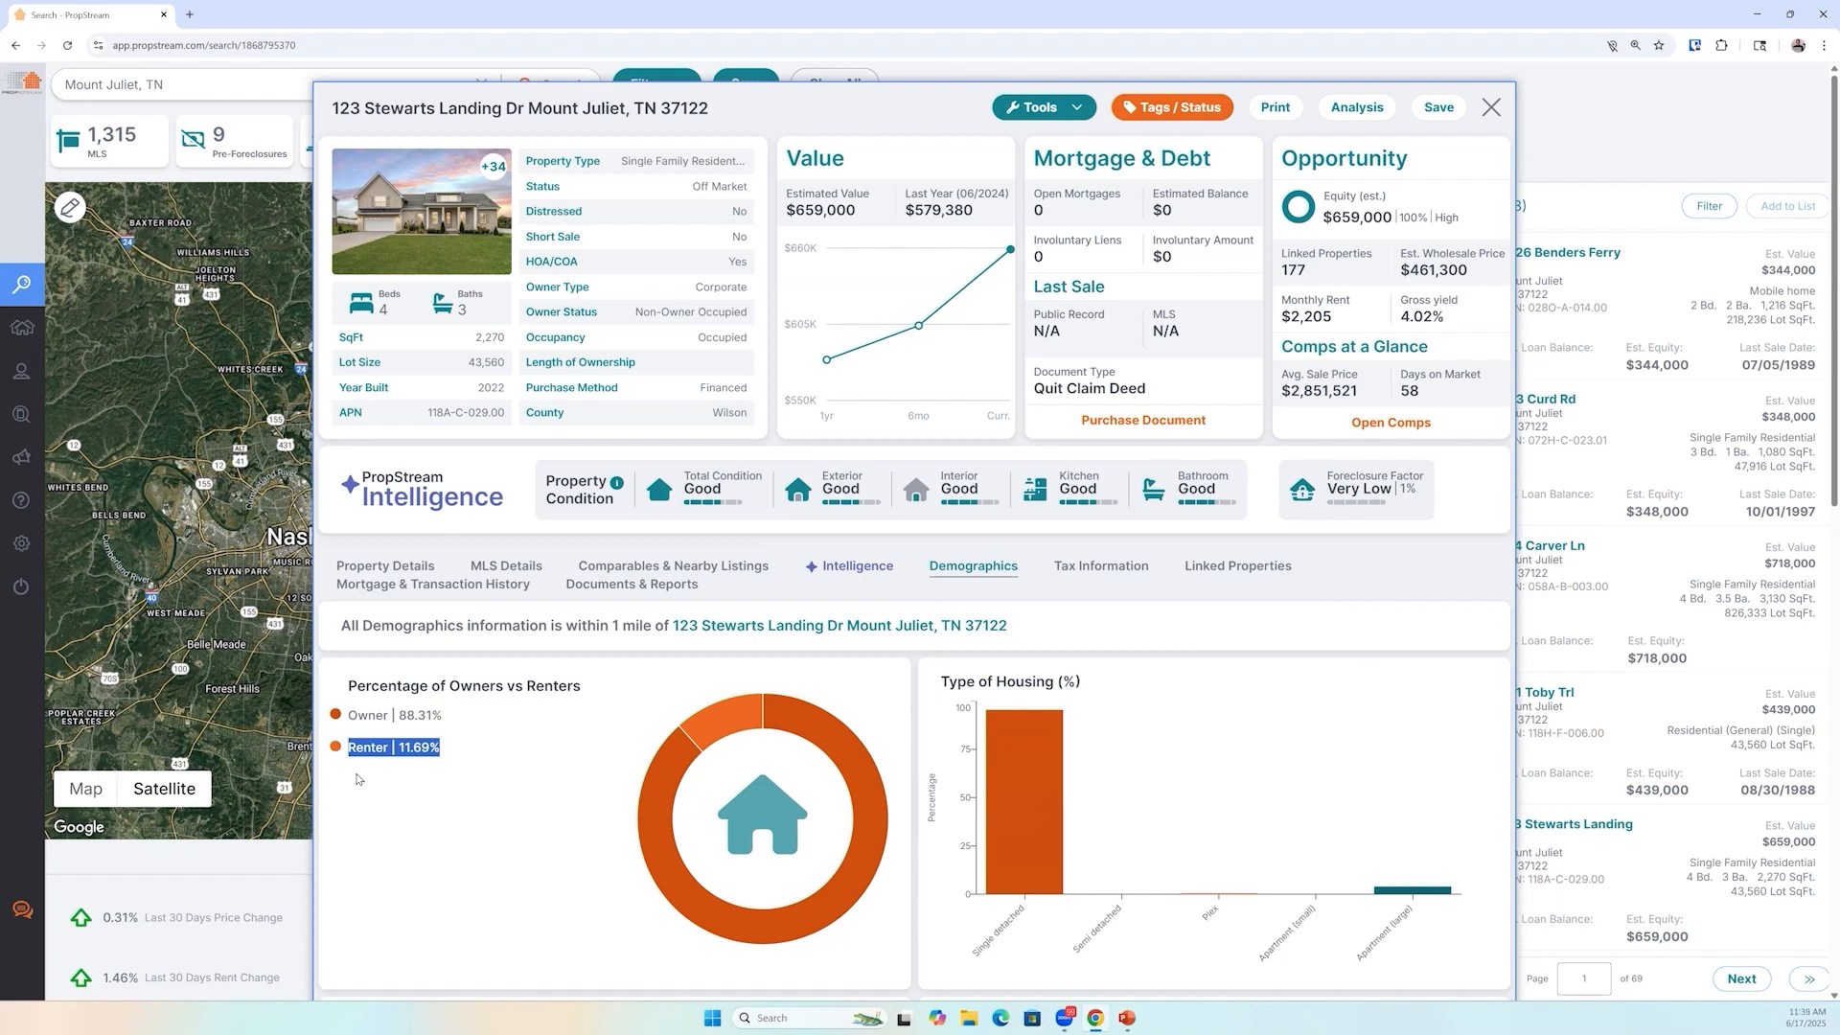
left_click(1491, 107)
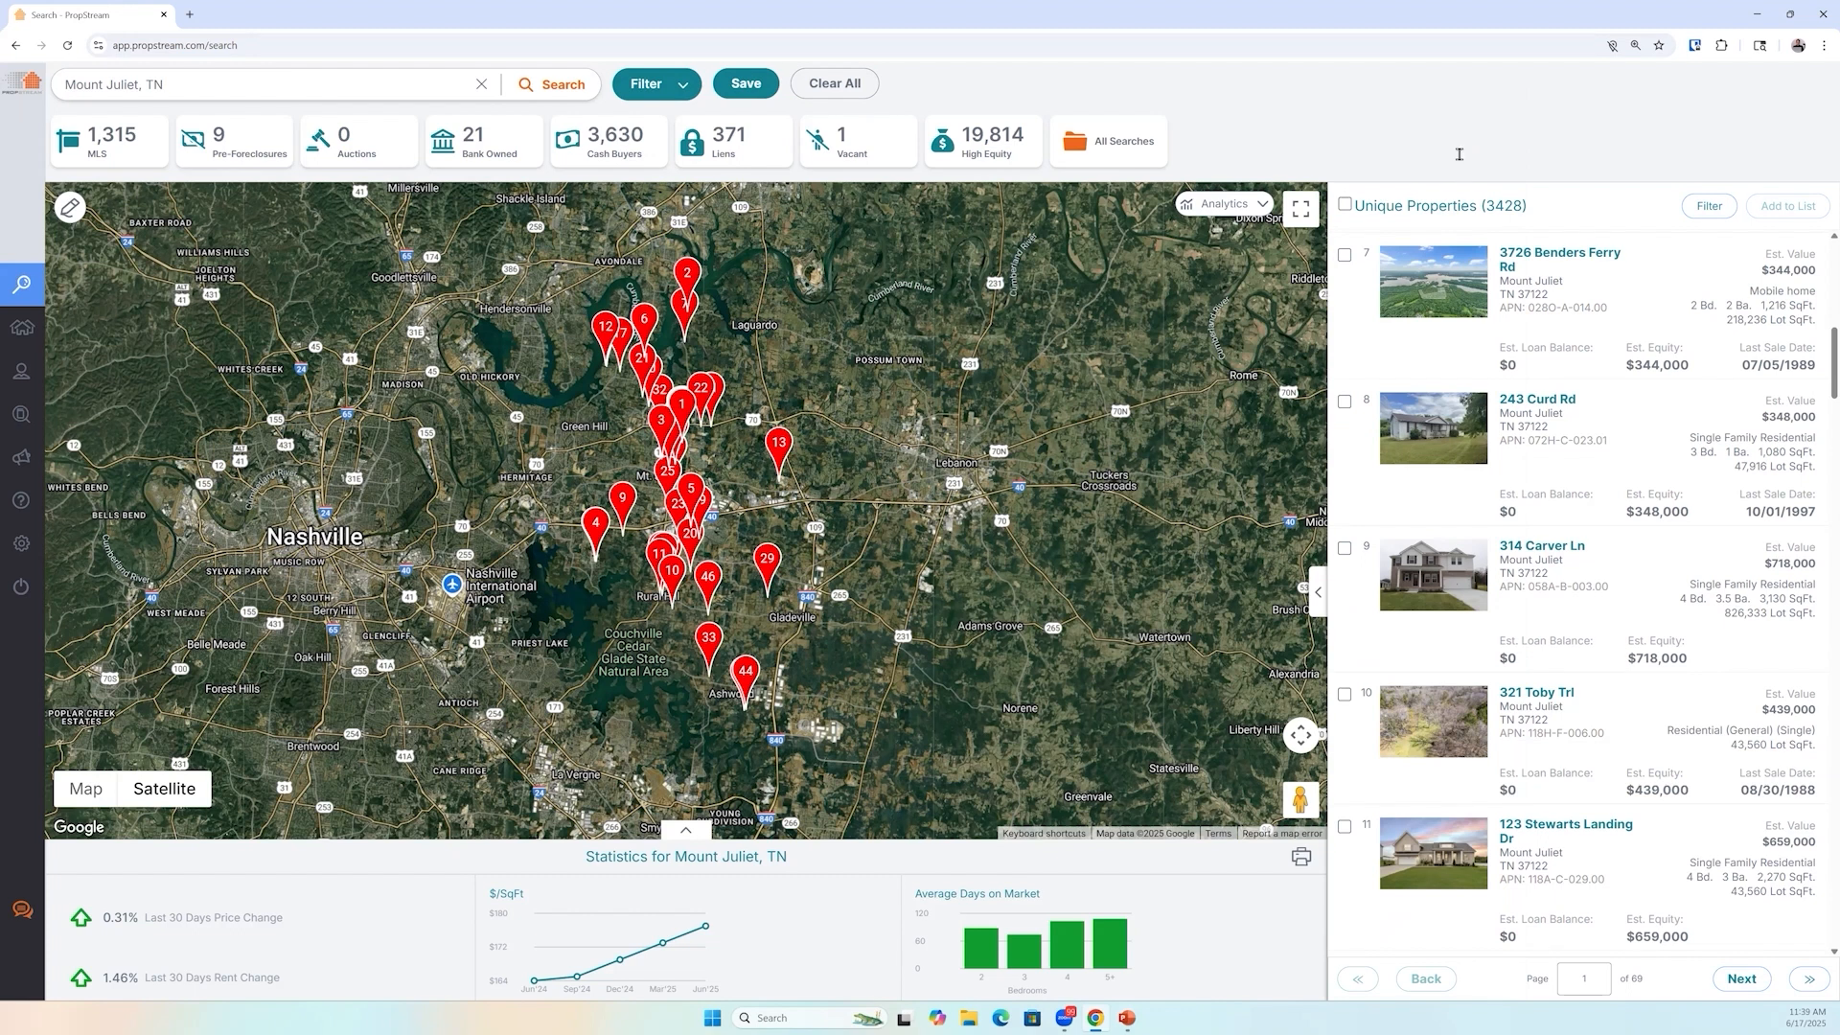
left_click(1454, 858)
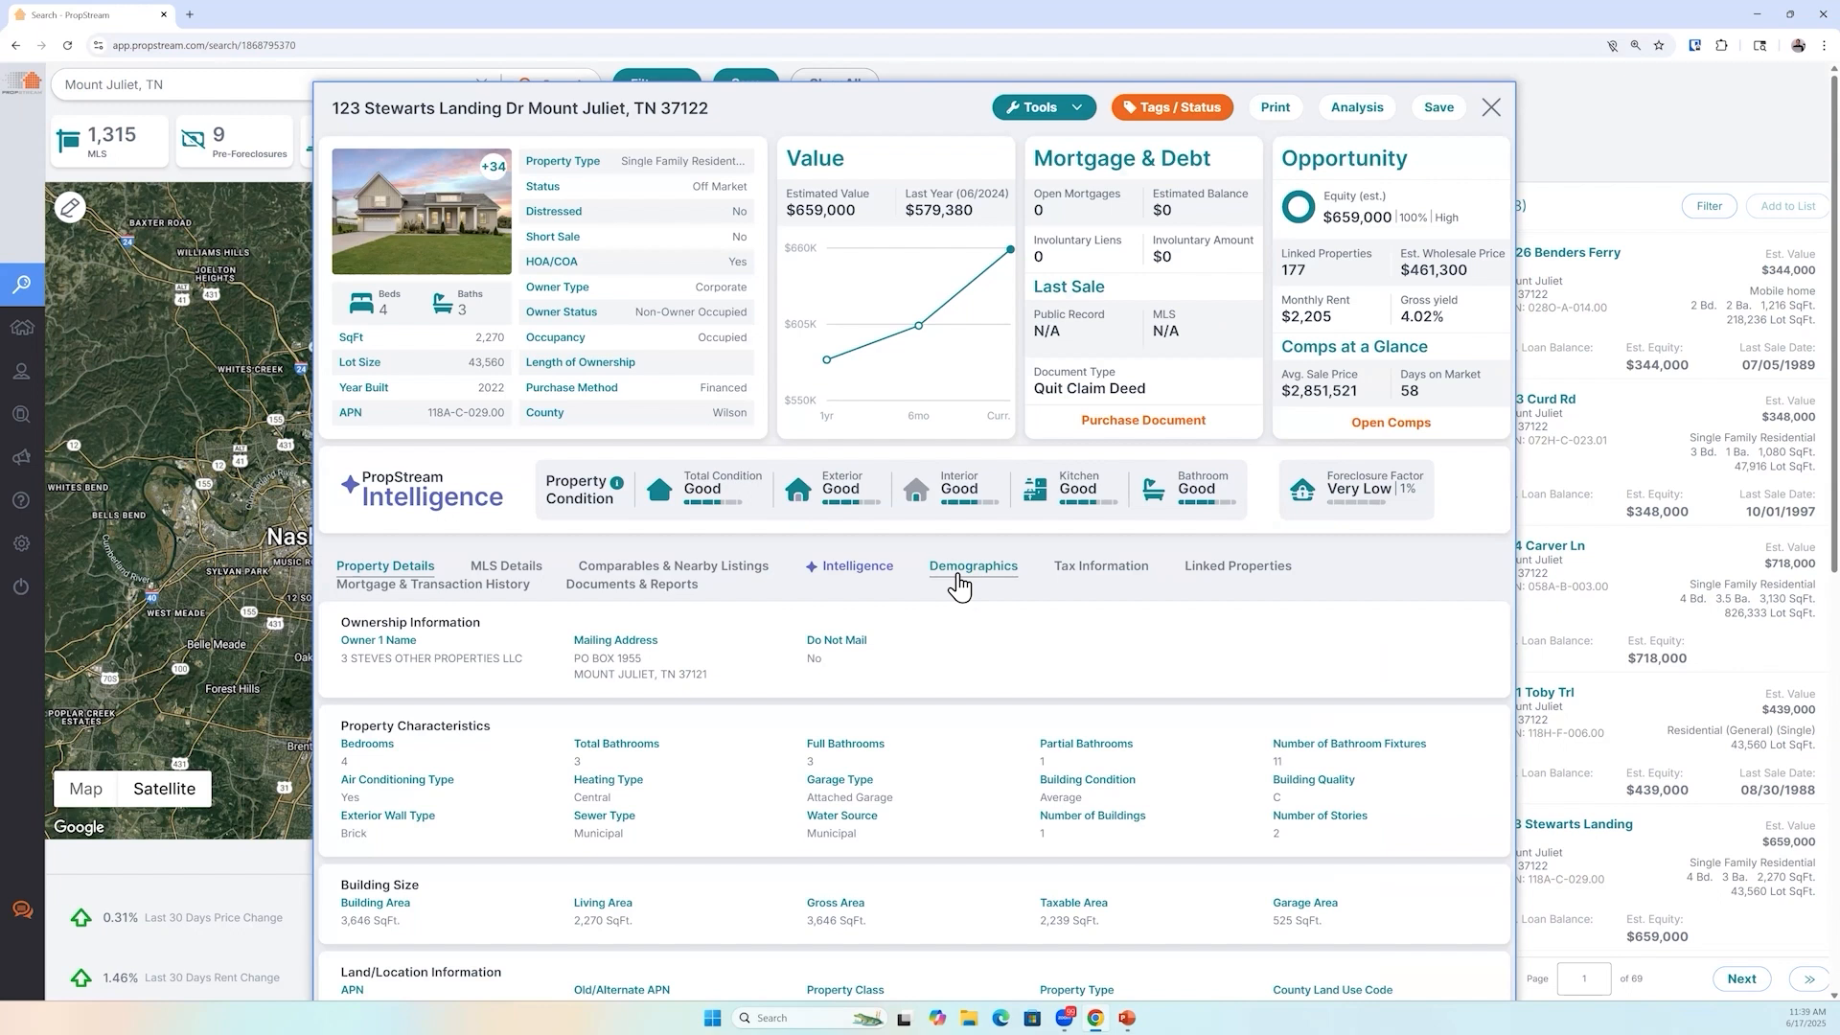
left_click(959, 573)
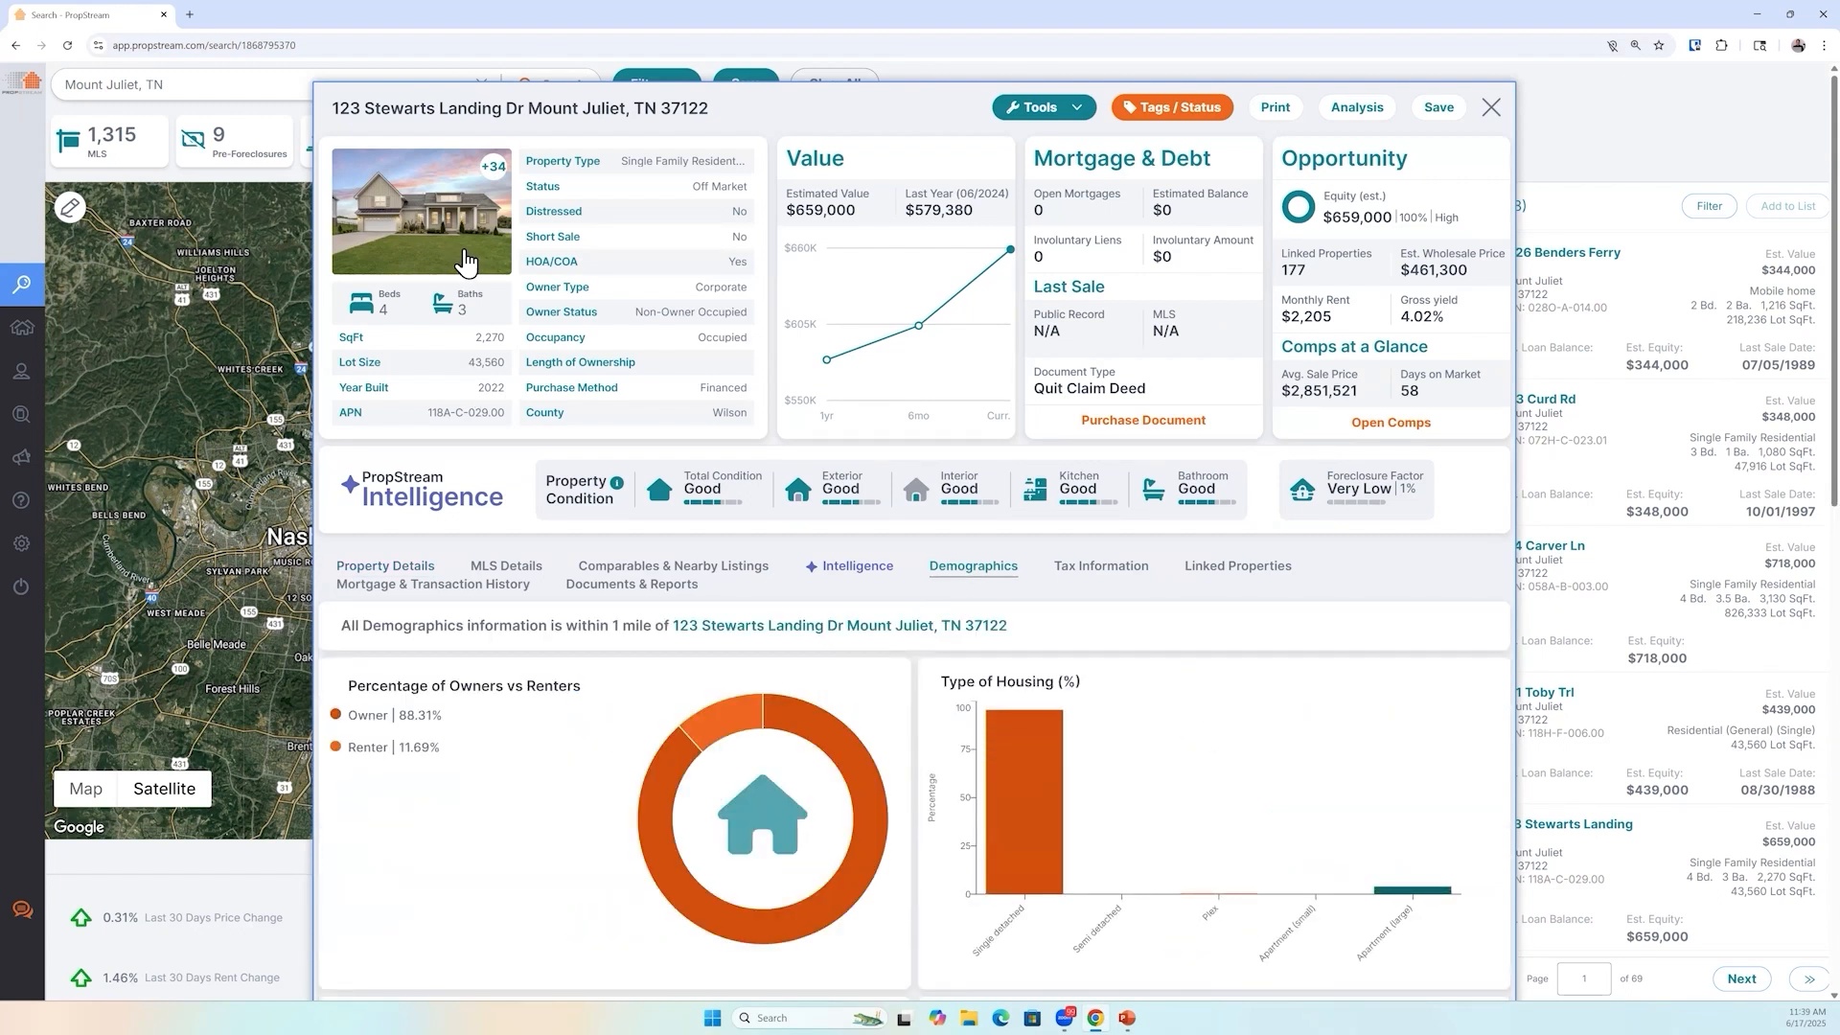
left_click_drag(447, 716, 369, 748)
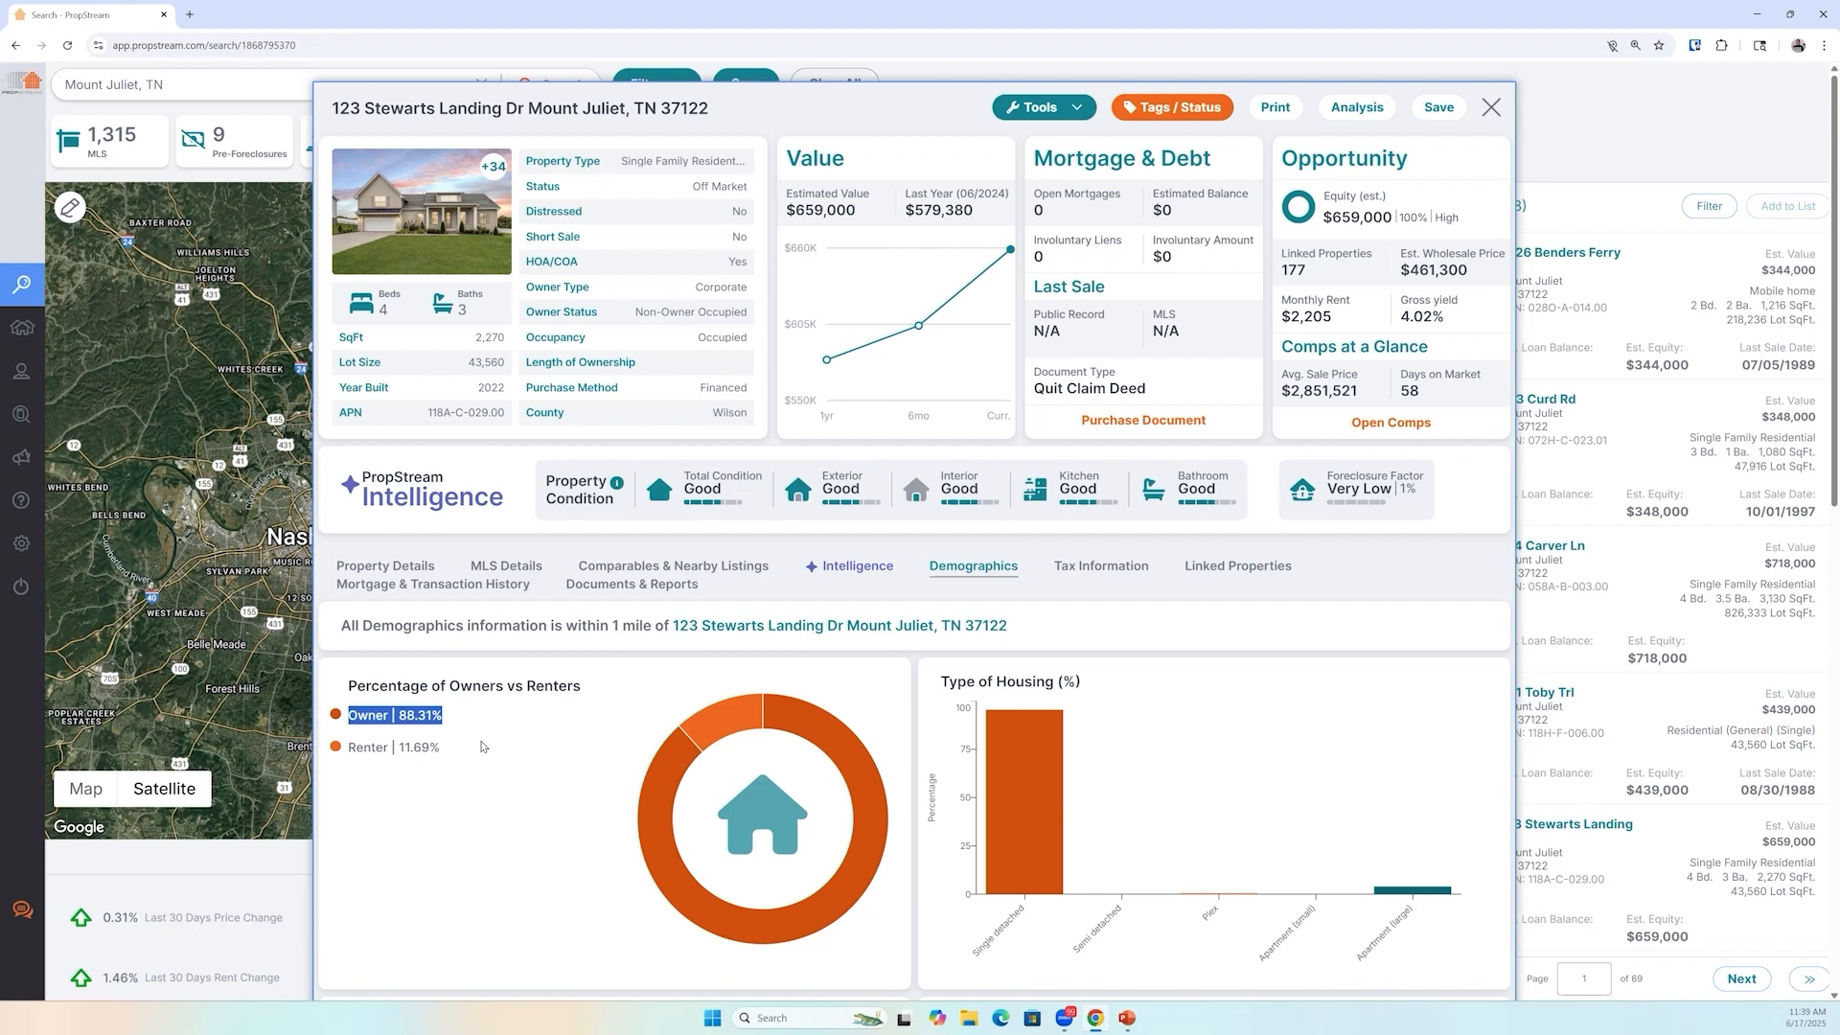
left_click_drag(459, 755, 346, 719)
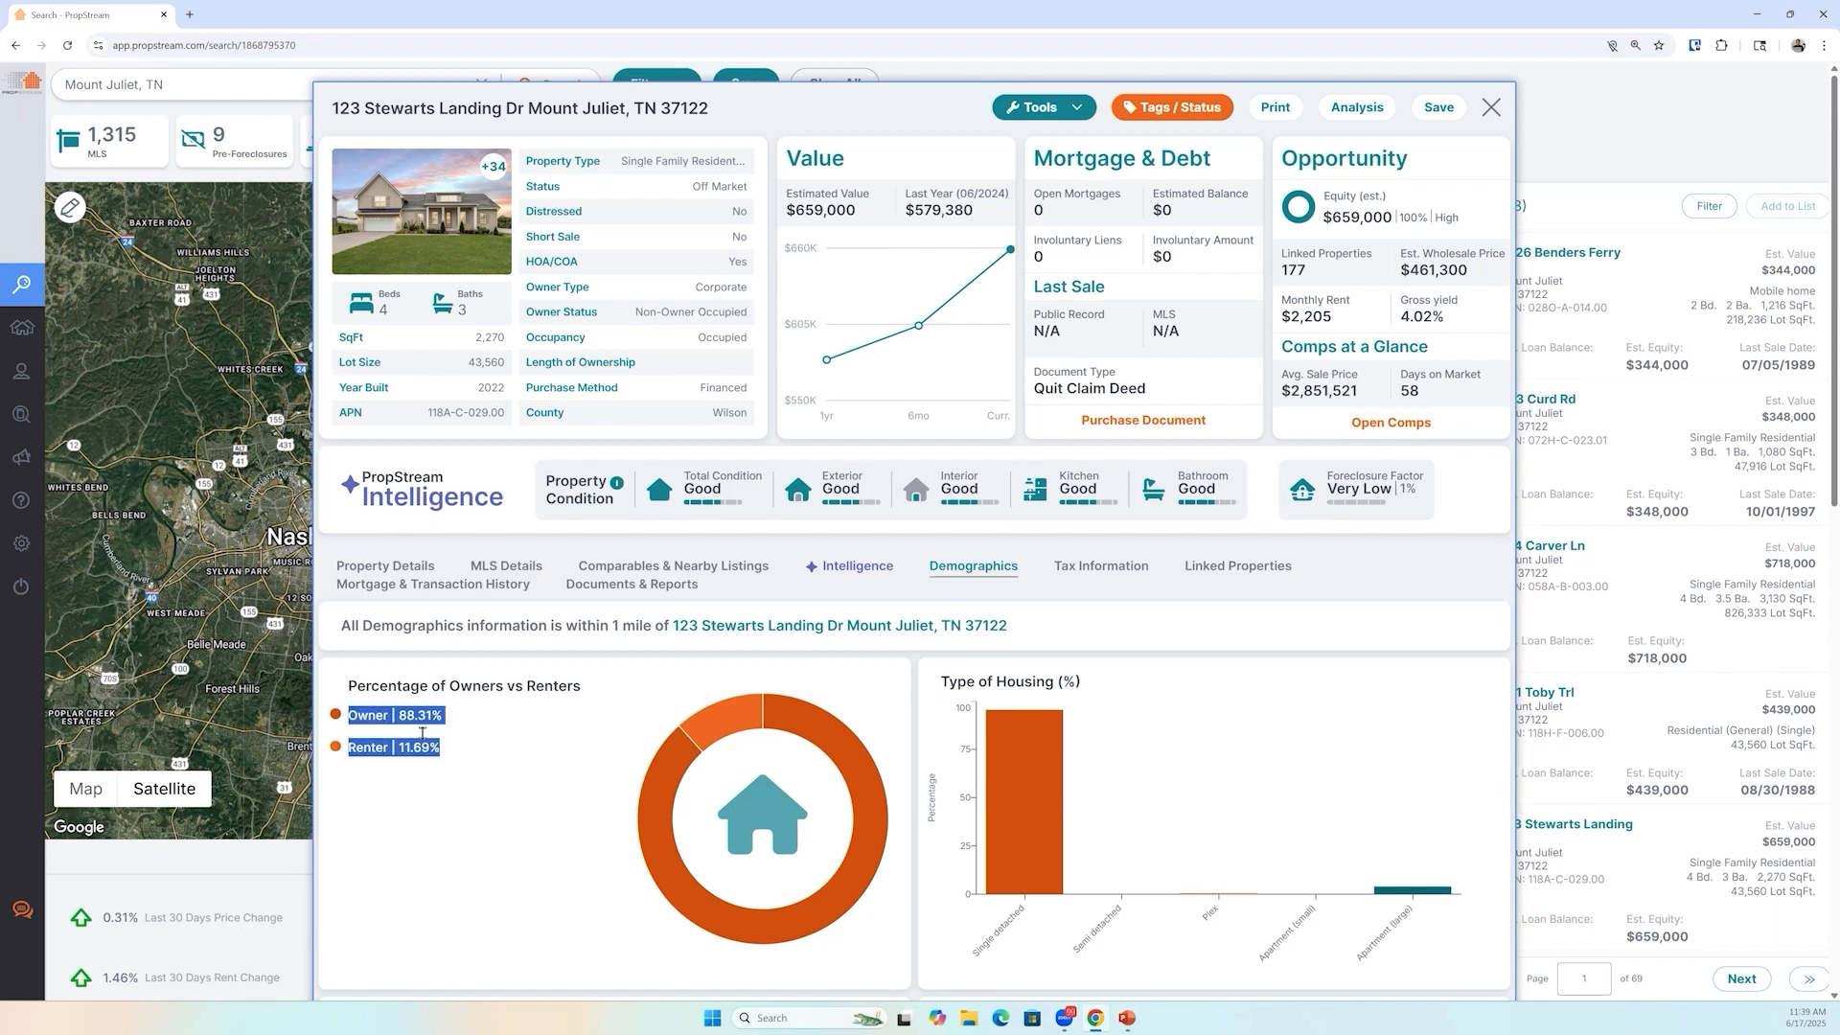
left_click(451, 724)
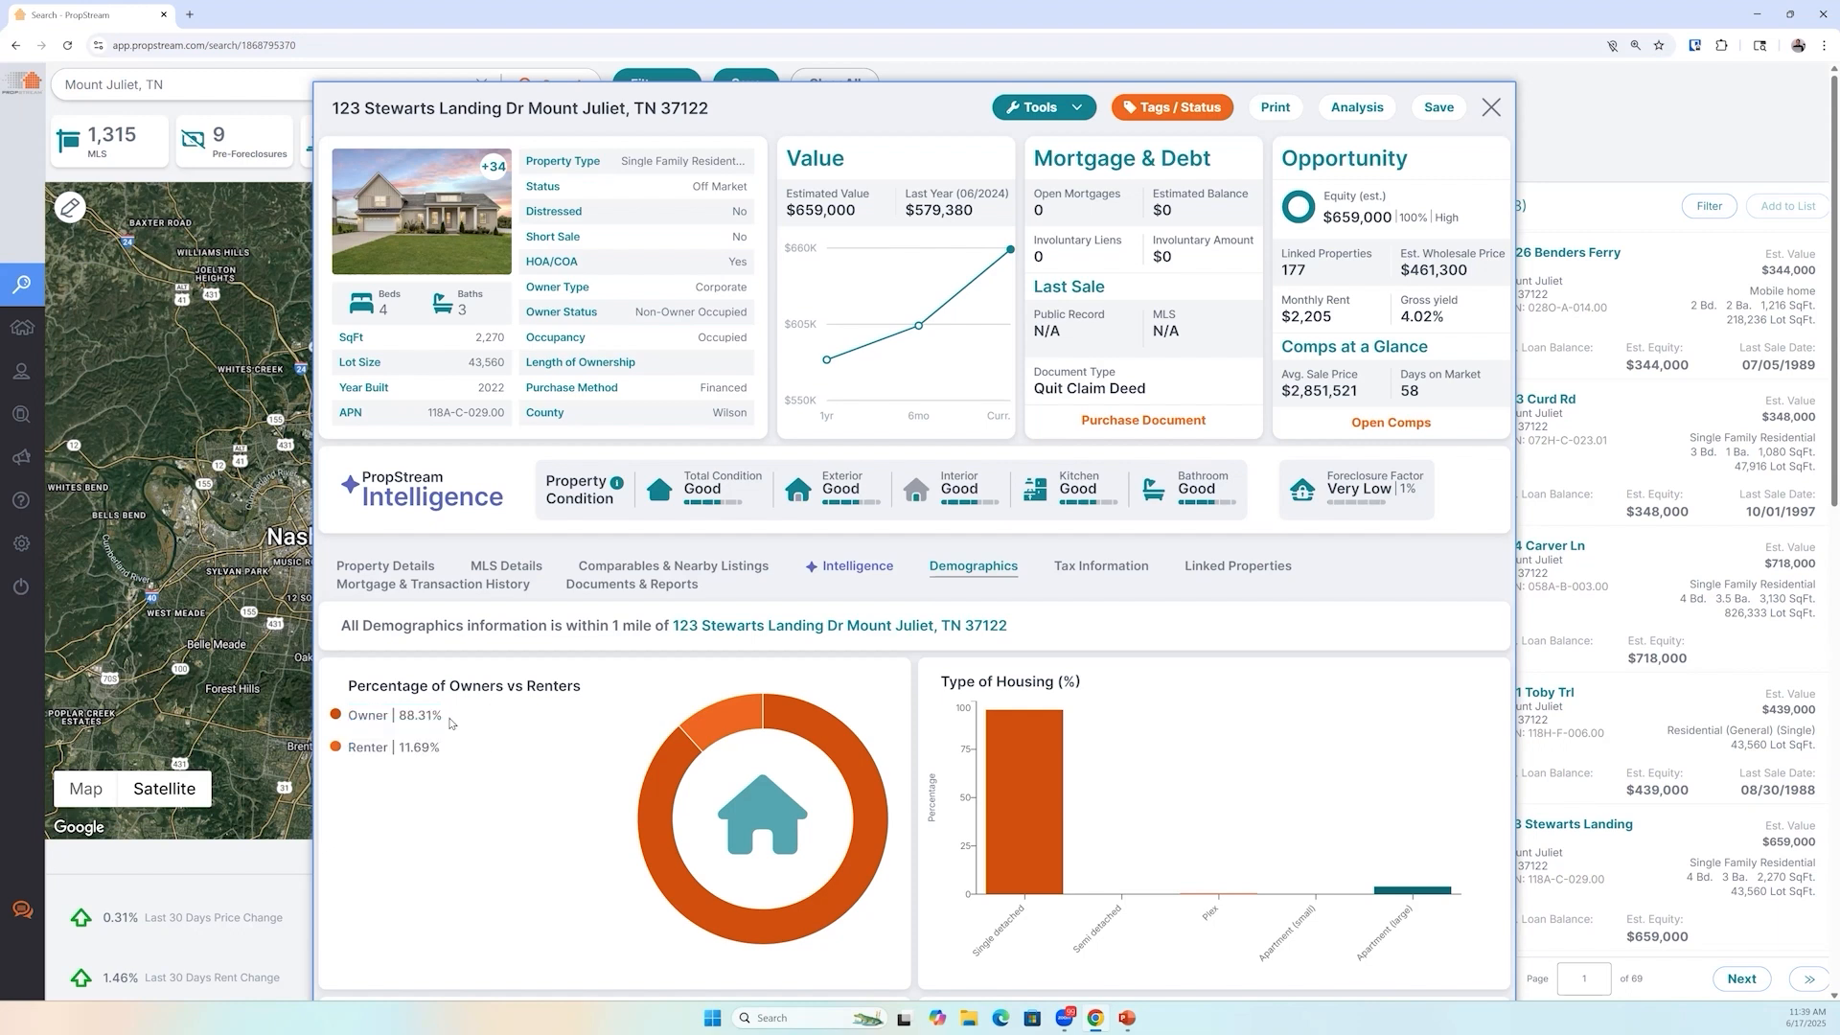
Review the property's MLS listing details, including status and description
left_click(506, 566)
left_click_drag(628, 663, 582, 660)
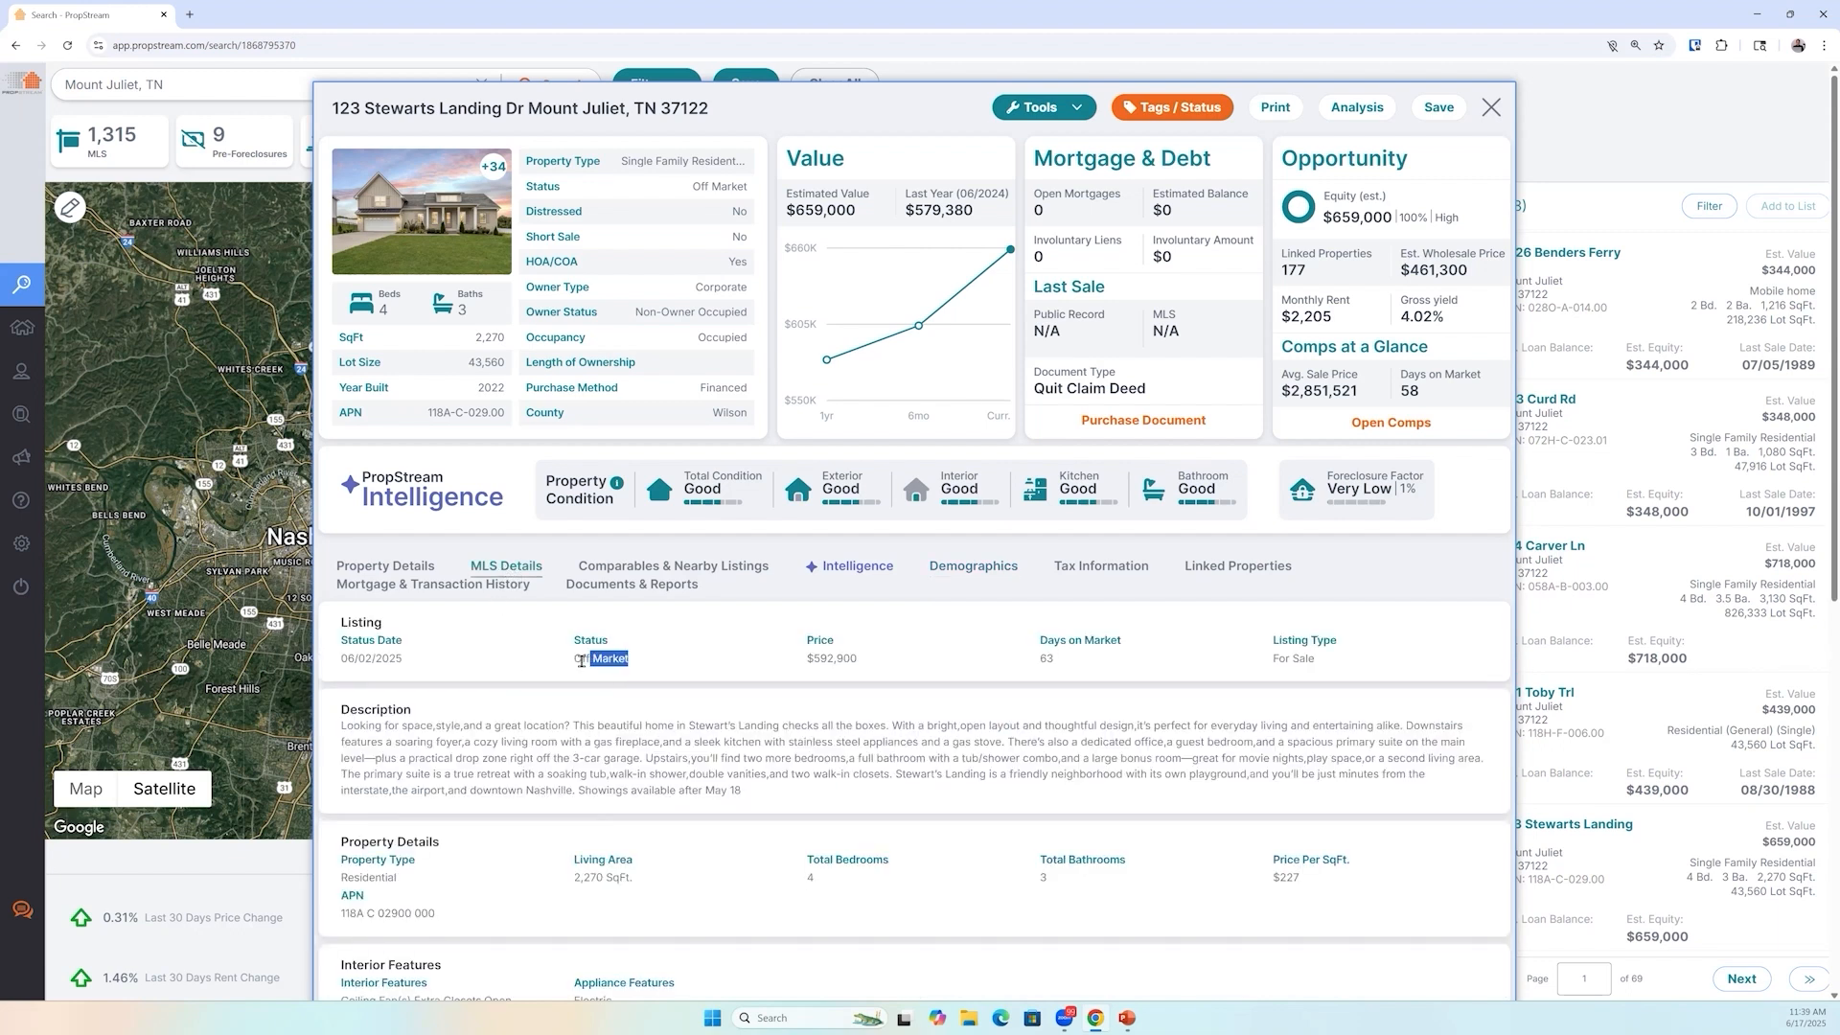
scroll(1041, 641, "down", 2)
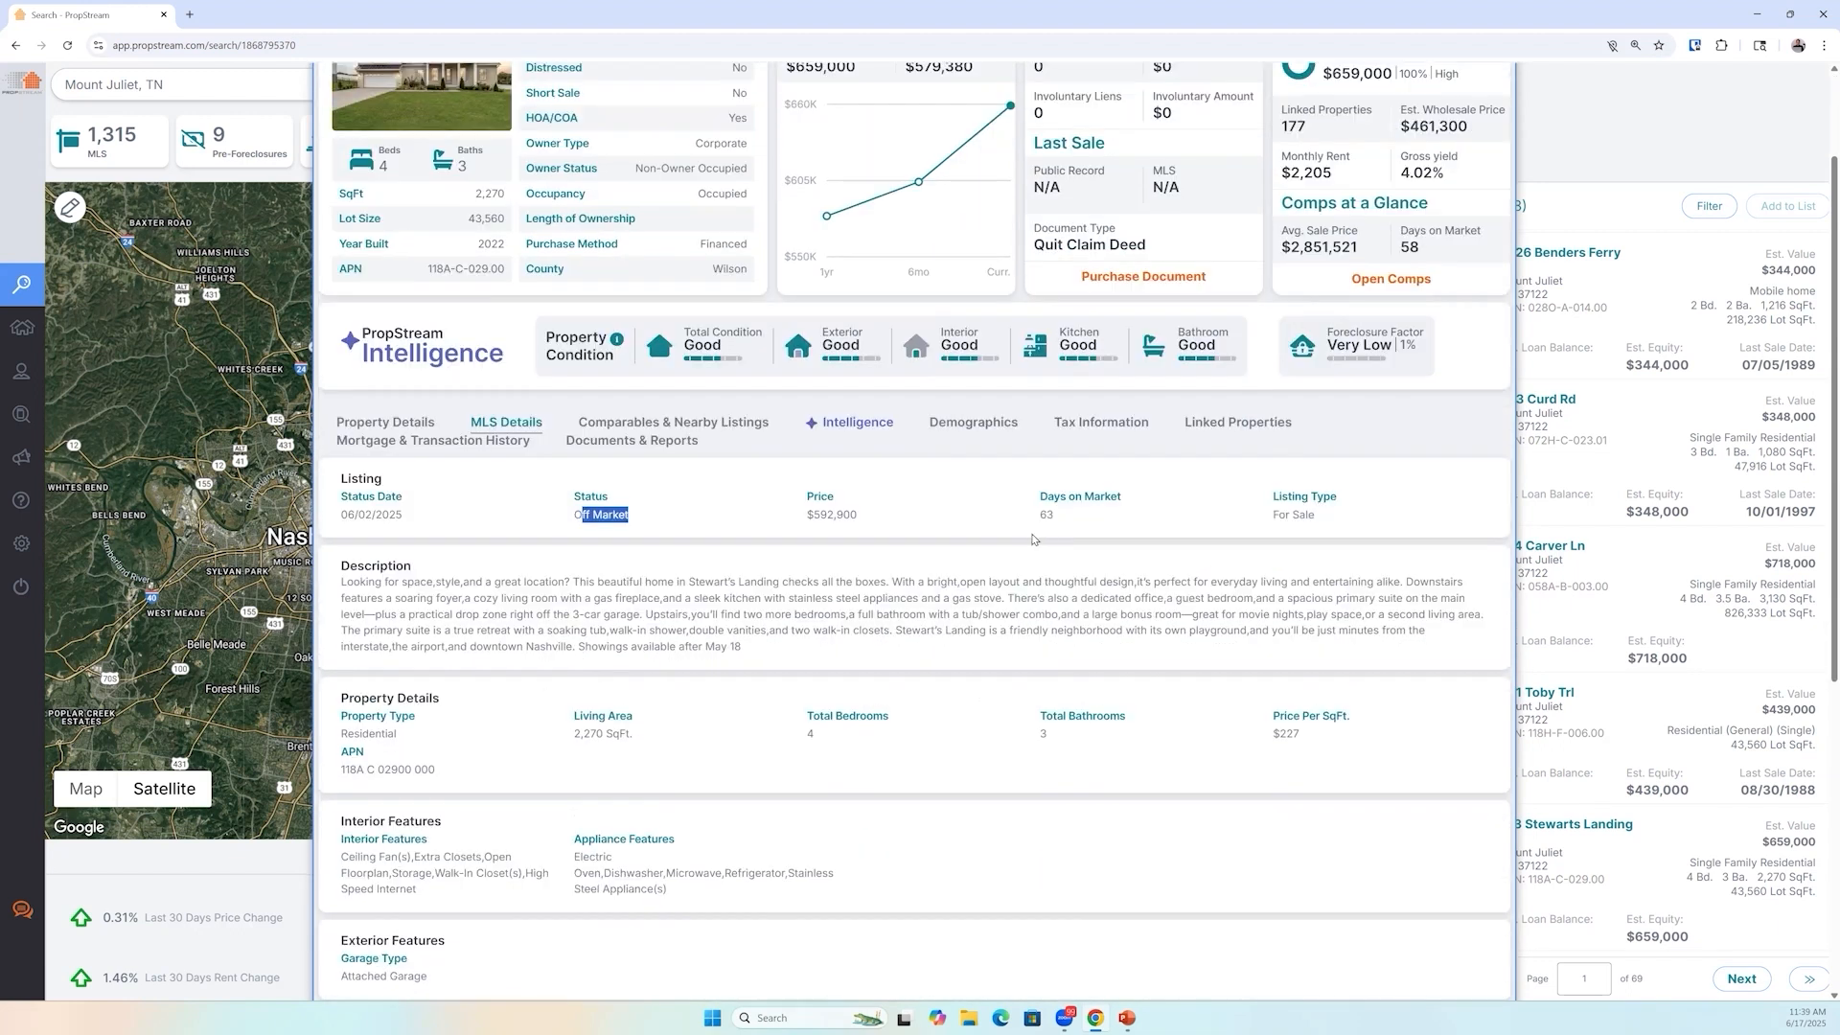
scroll(1035, 536, "up", 2)
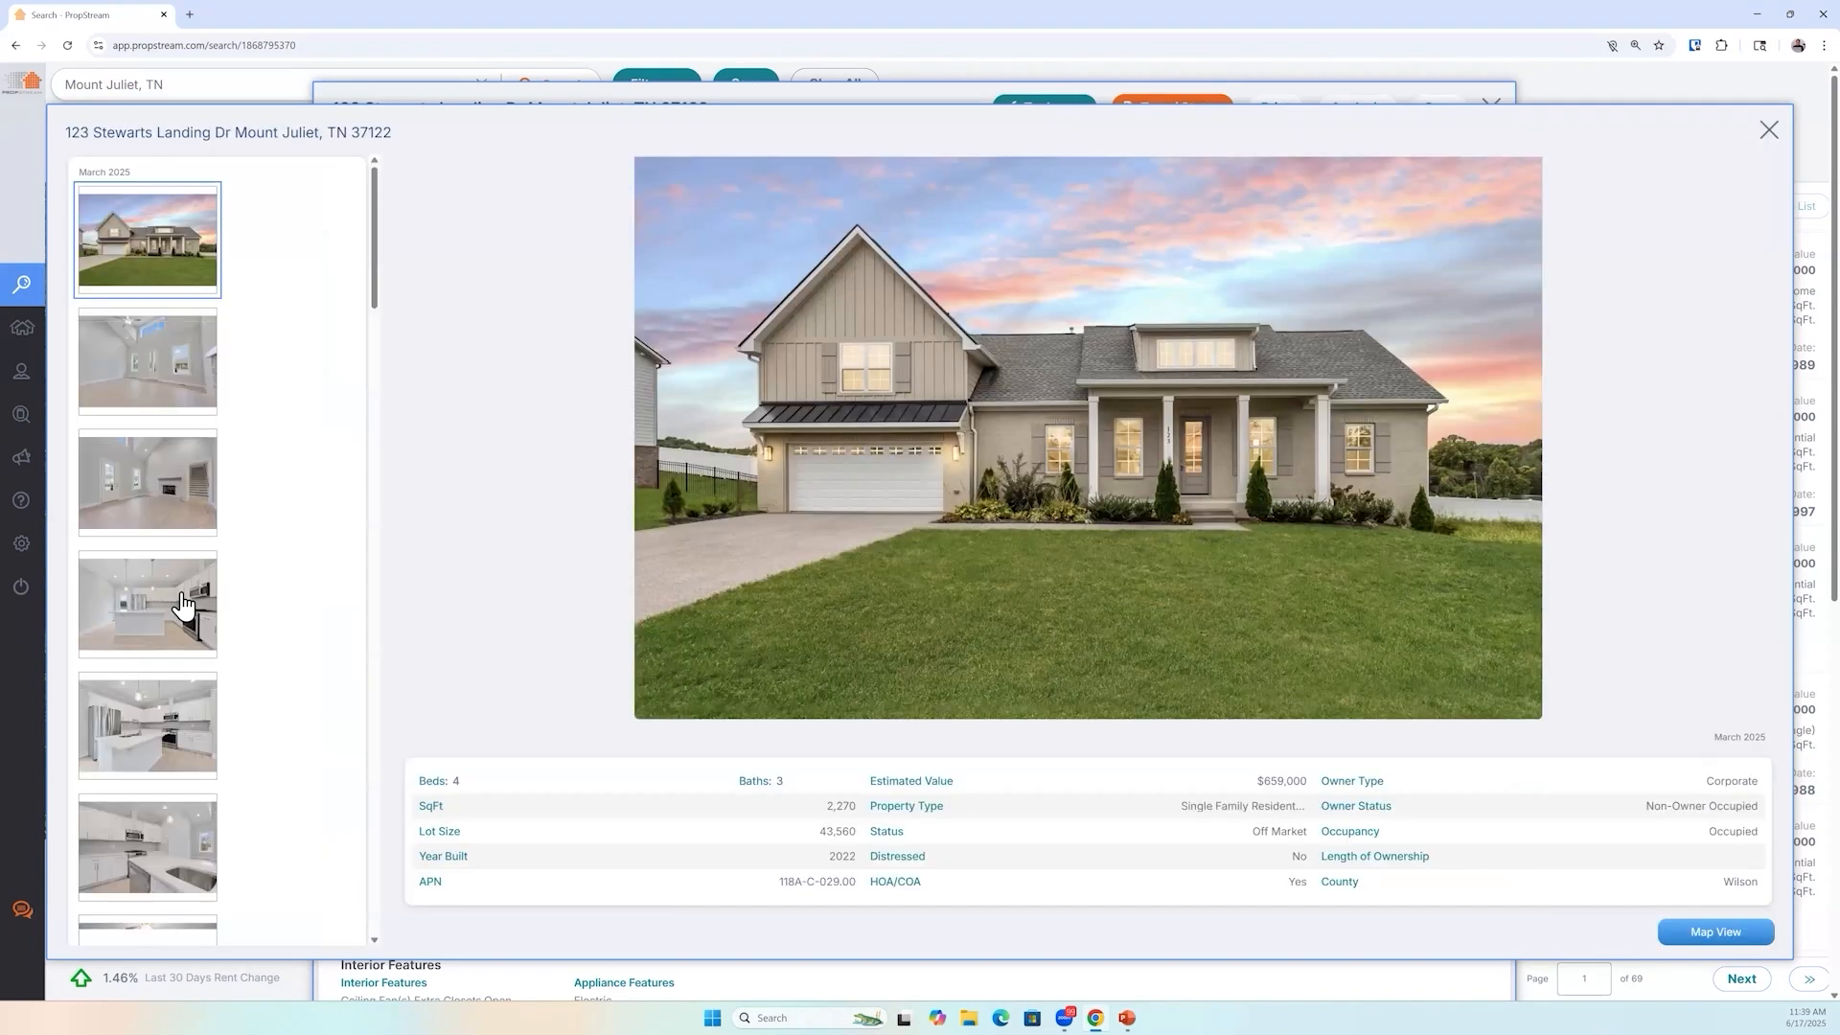
left_click(180, 596)
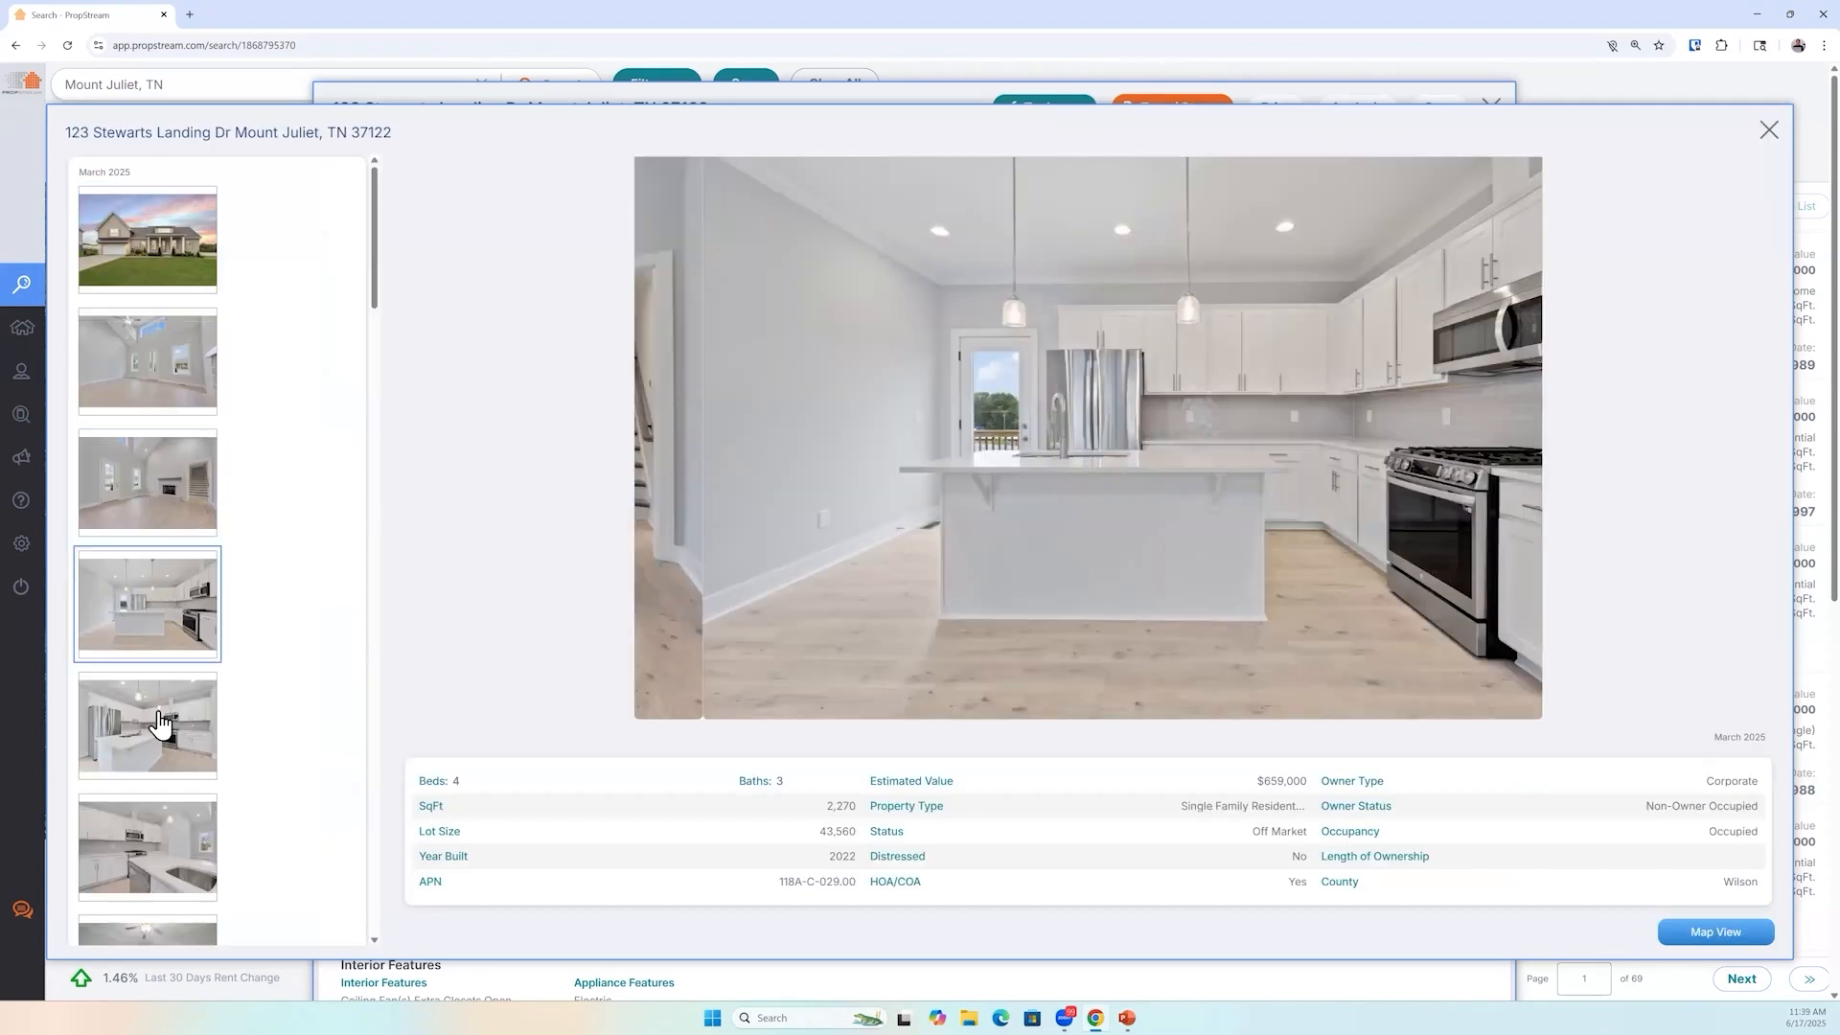
left_click(165, 724)
left_click(185, 845)
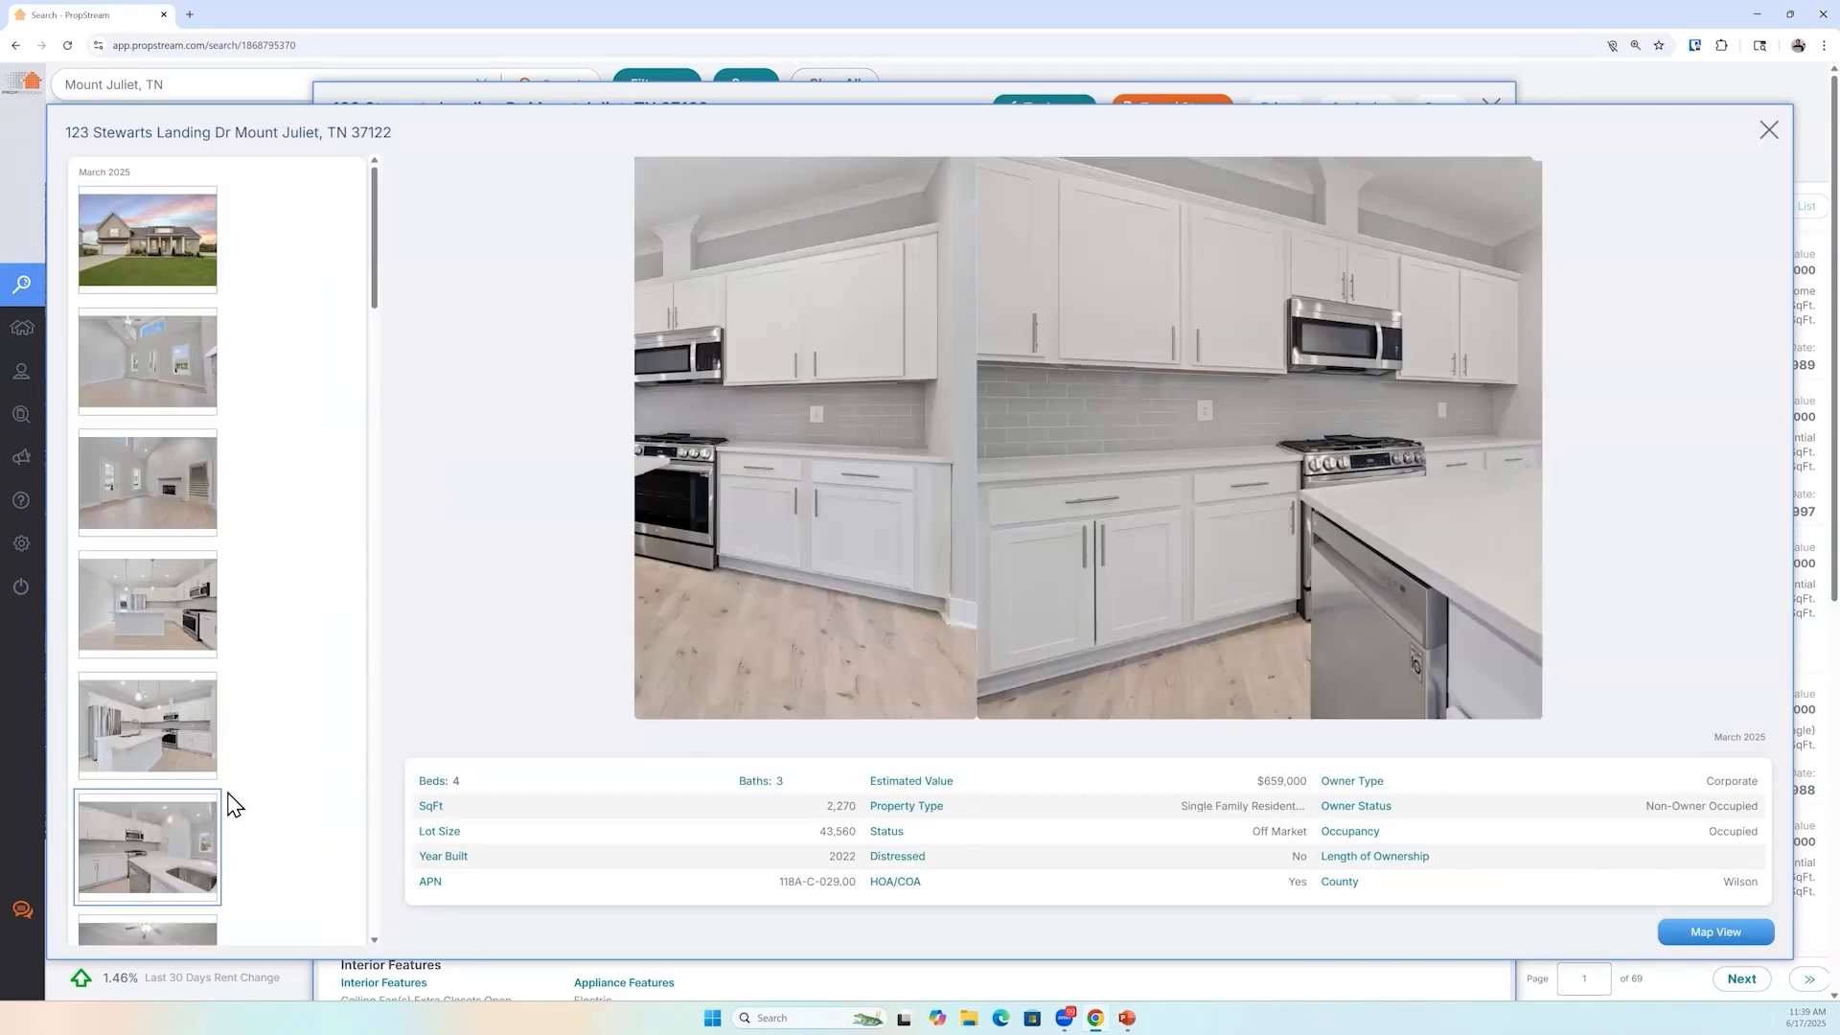
scroll(233, 794, "down", 1)
scroll(233, 794, "down", 2)
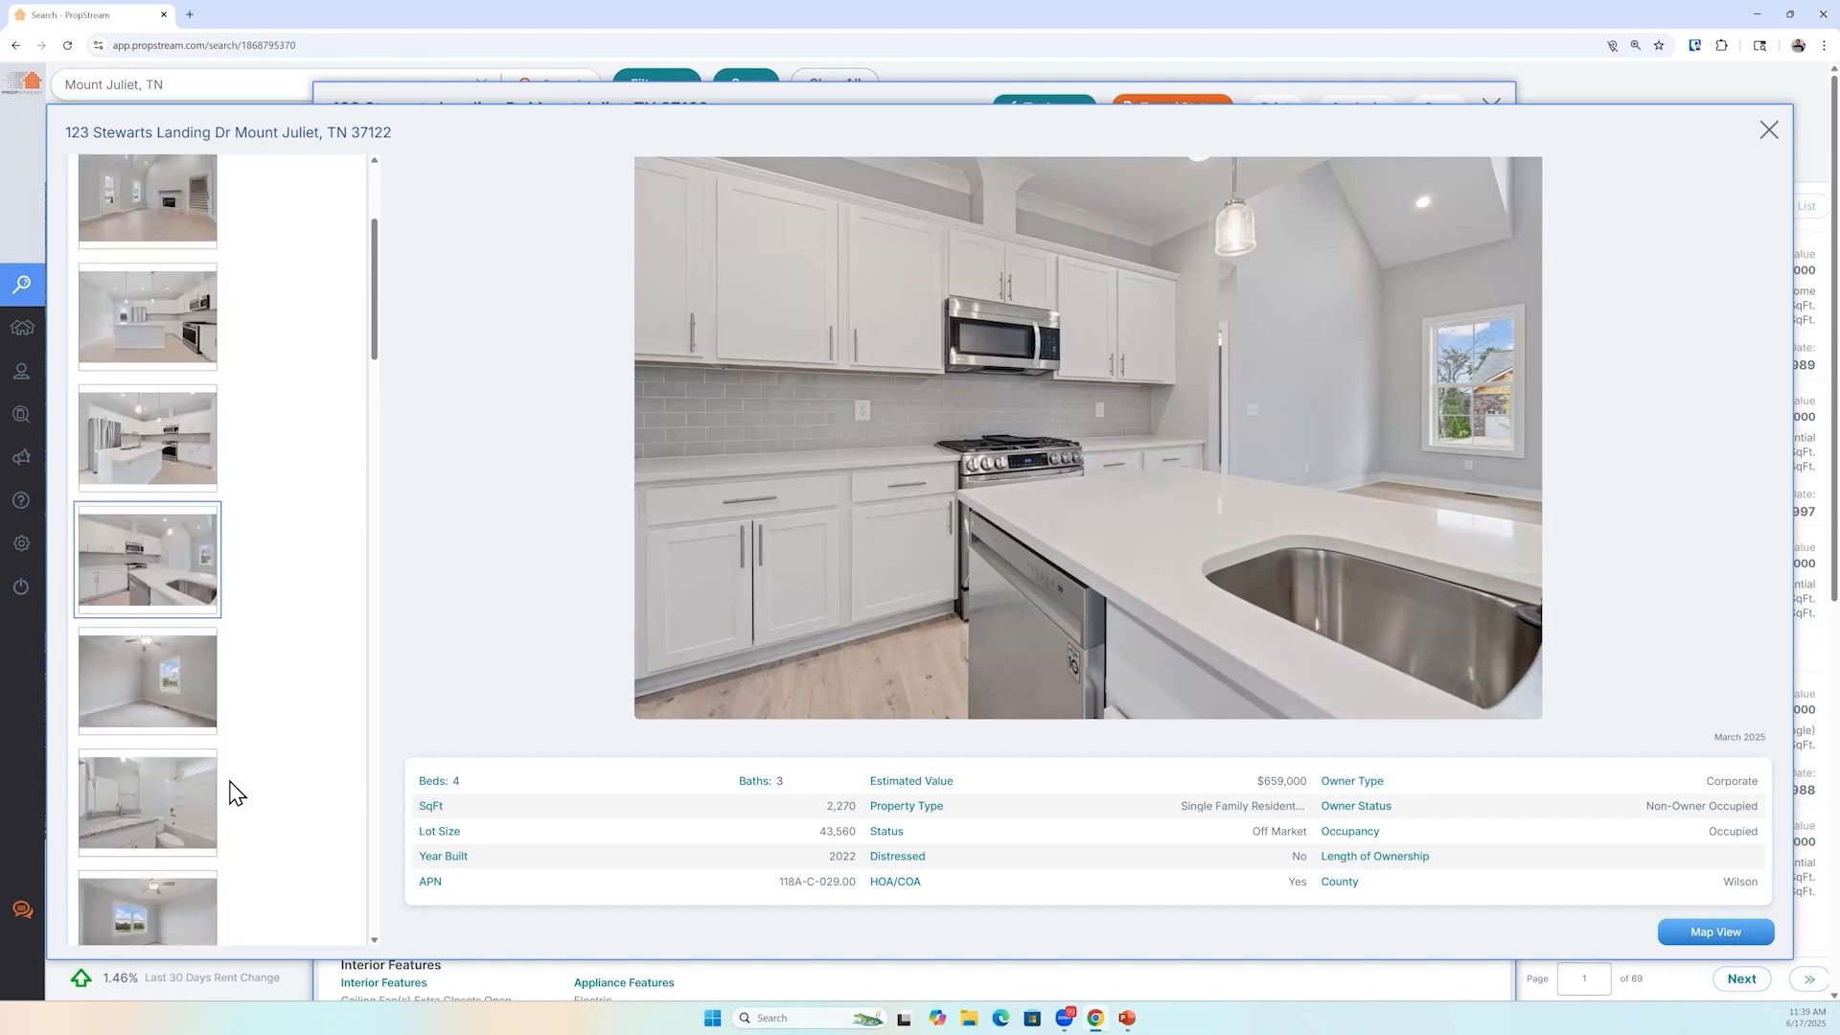
scroll(237, 793, "down", 1)
left_click(158, 651)
left_click(188, 682)
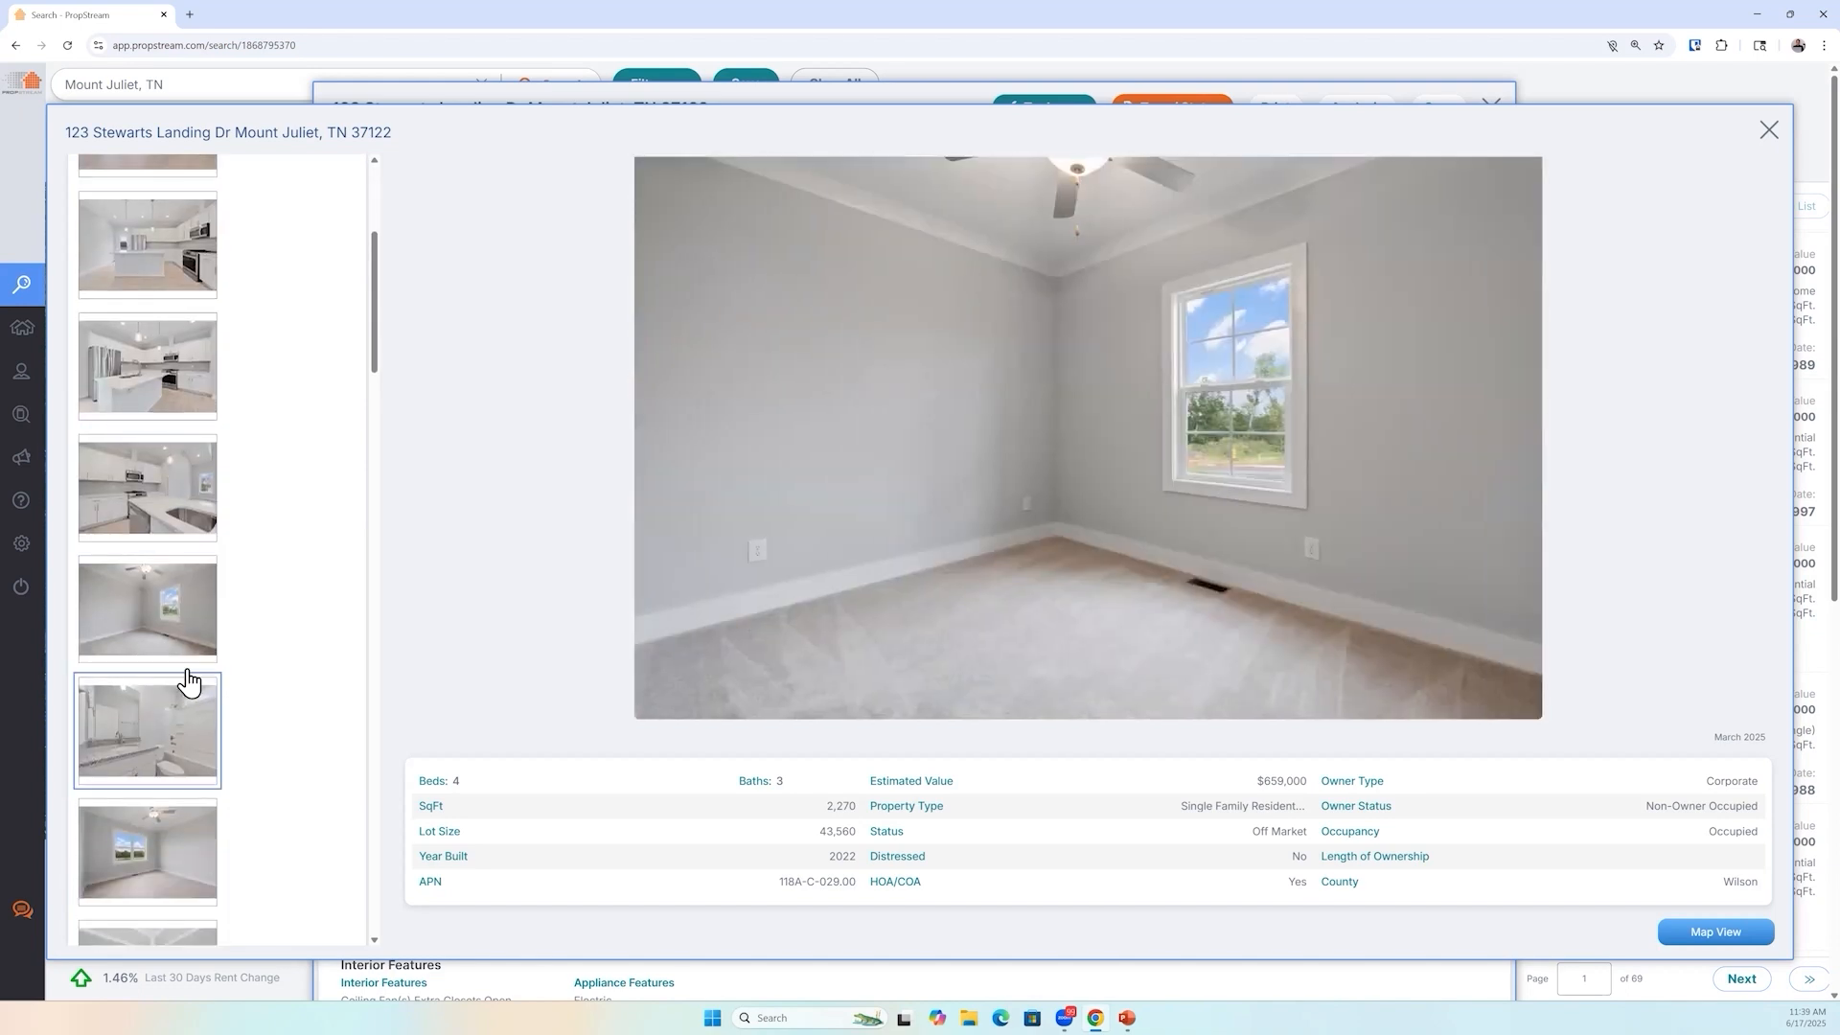
scroll(225, 692, "down", 2)
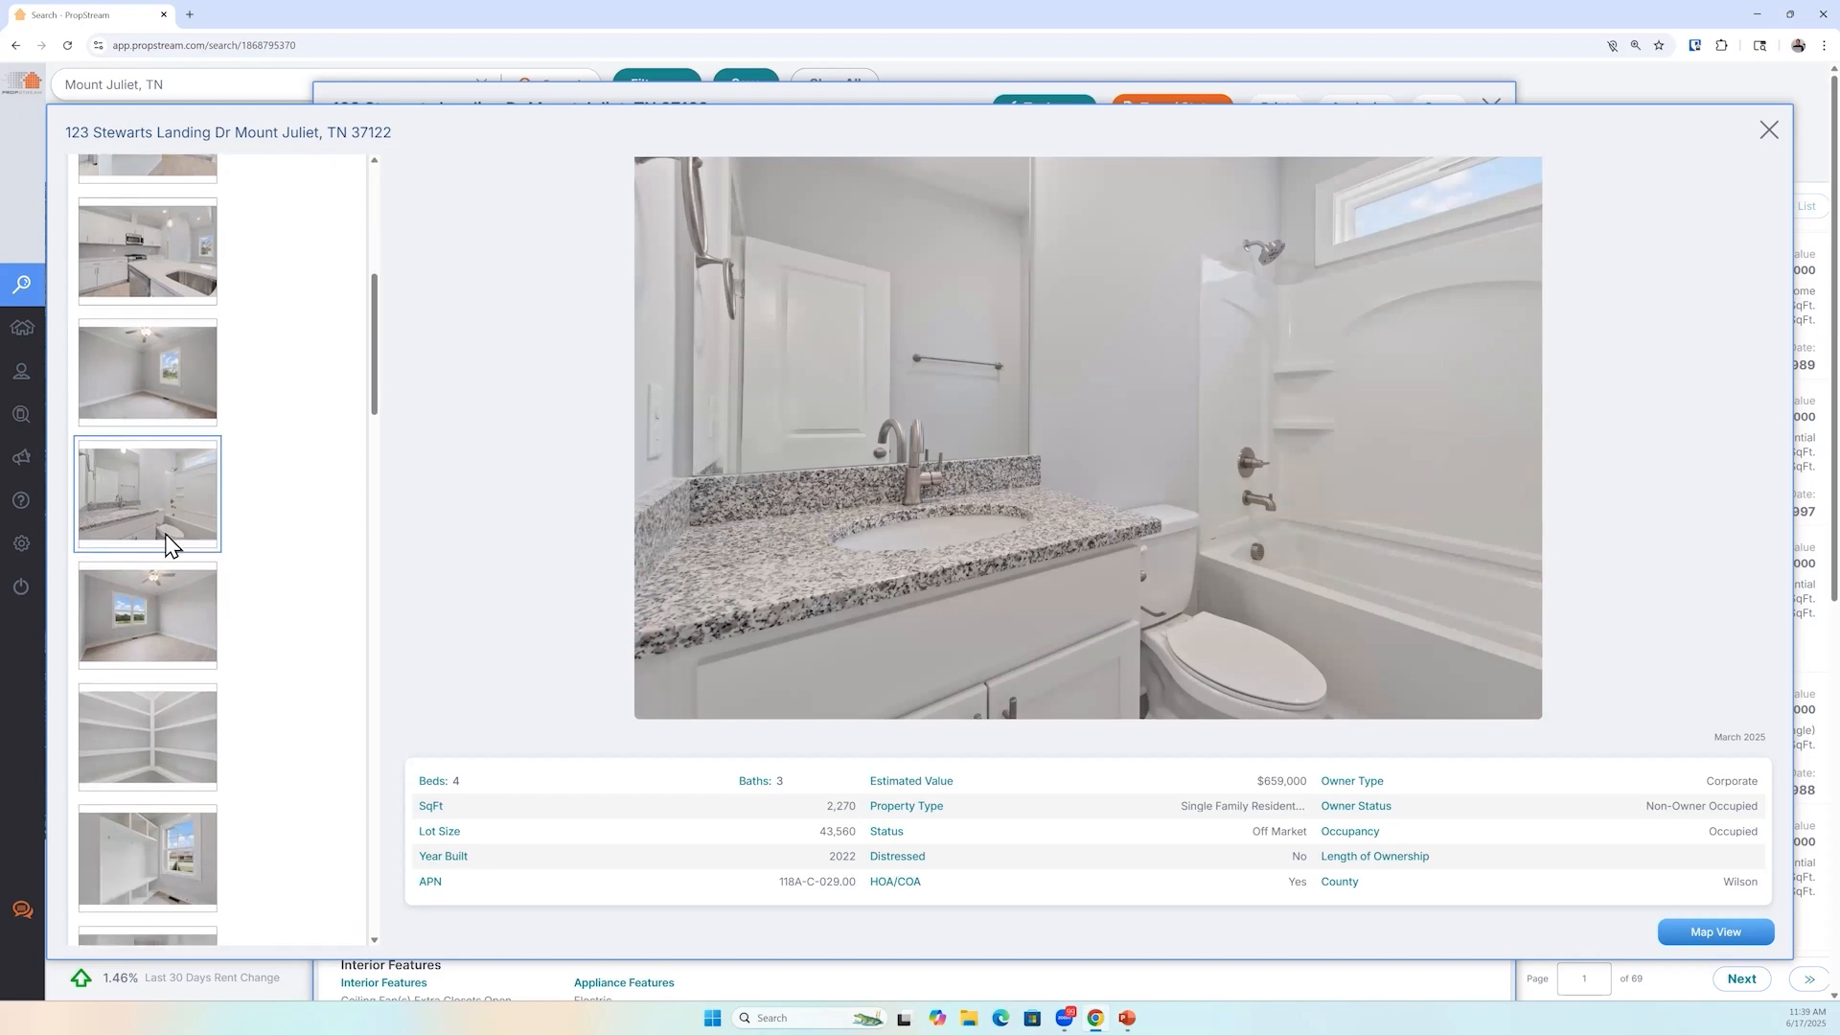
left_click(165, 619)
scroll(197, 625, "down", 2)
left_click(197, 625)
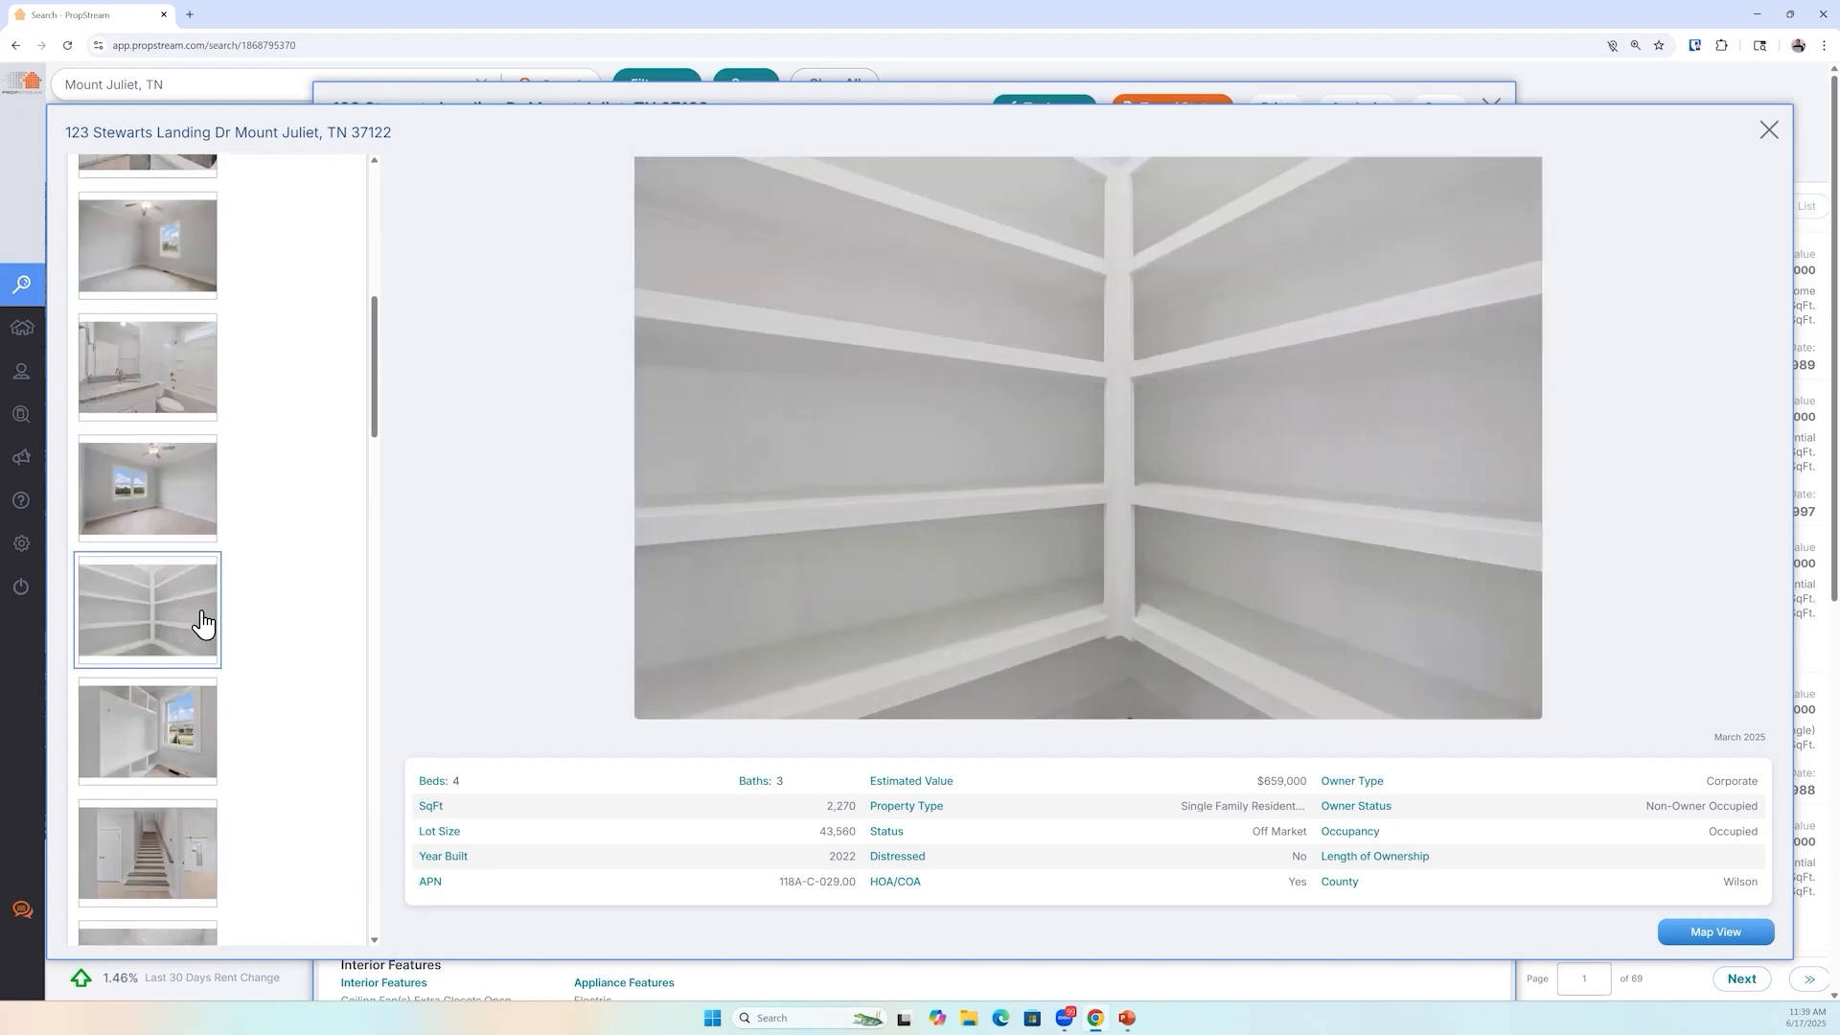
scroll(202, 623, "down", 3)
left_click(157, 521)
left_click(156, 670)
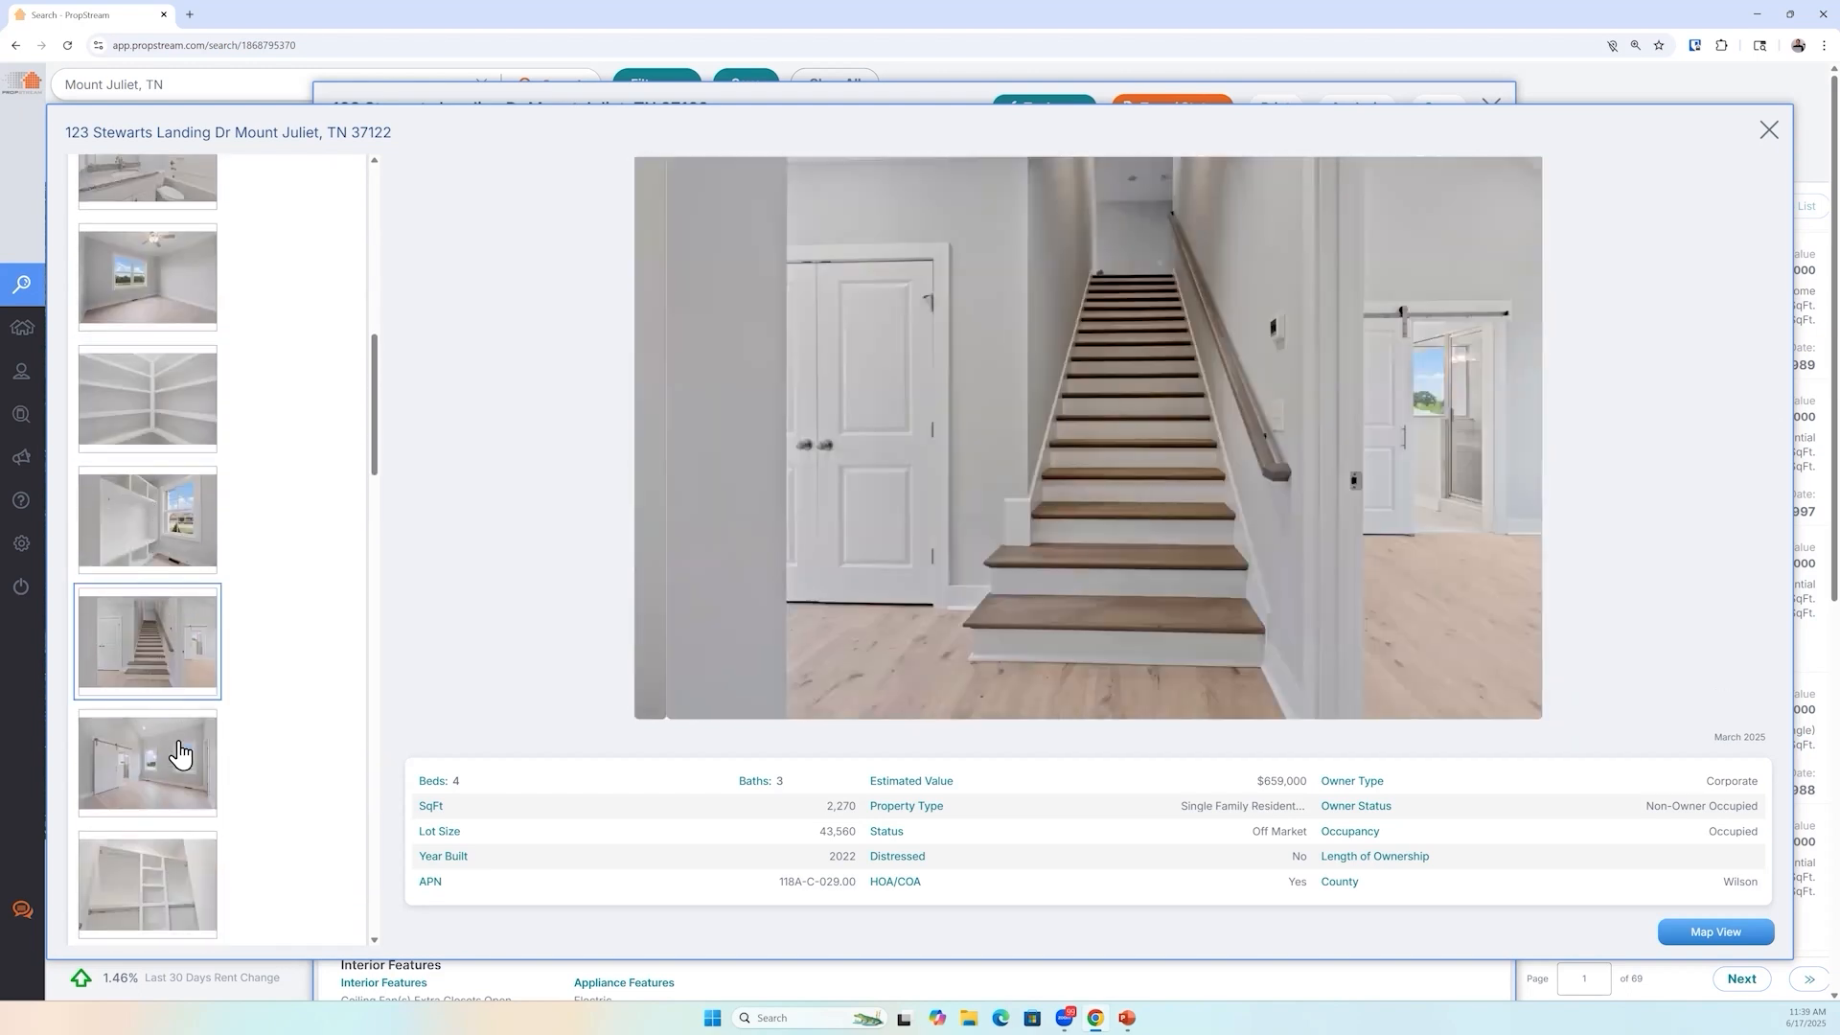
left_click(178, 756)
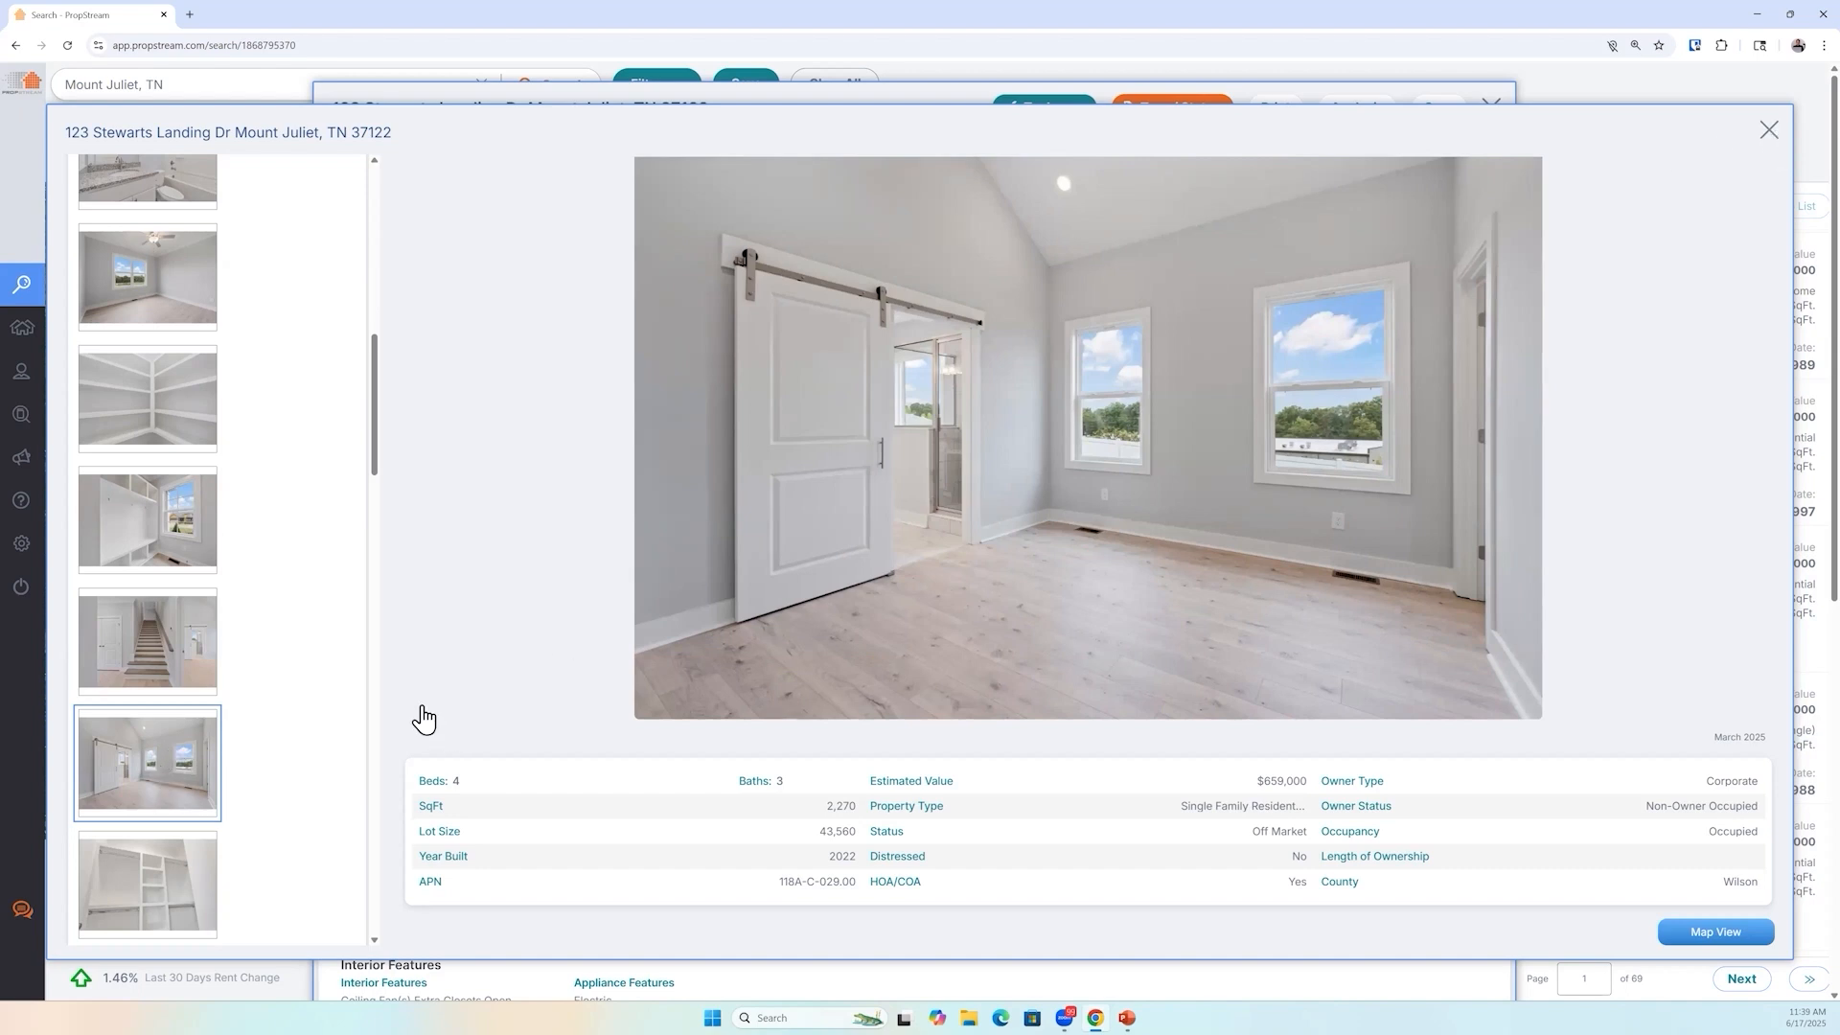
key("Escape")
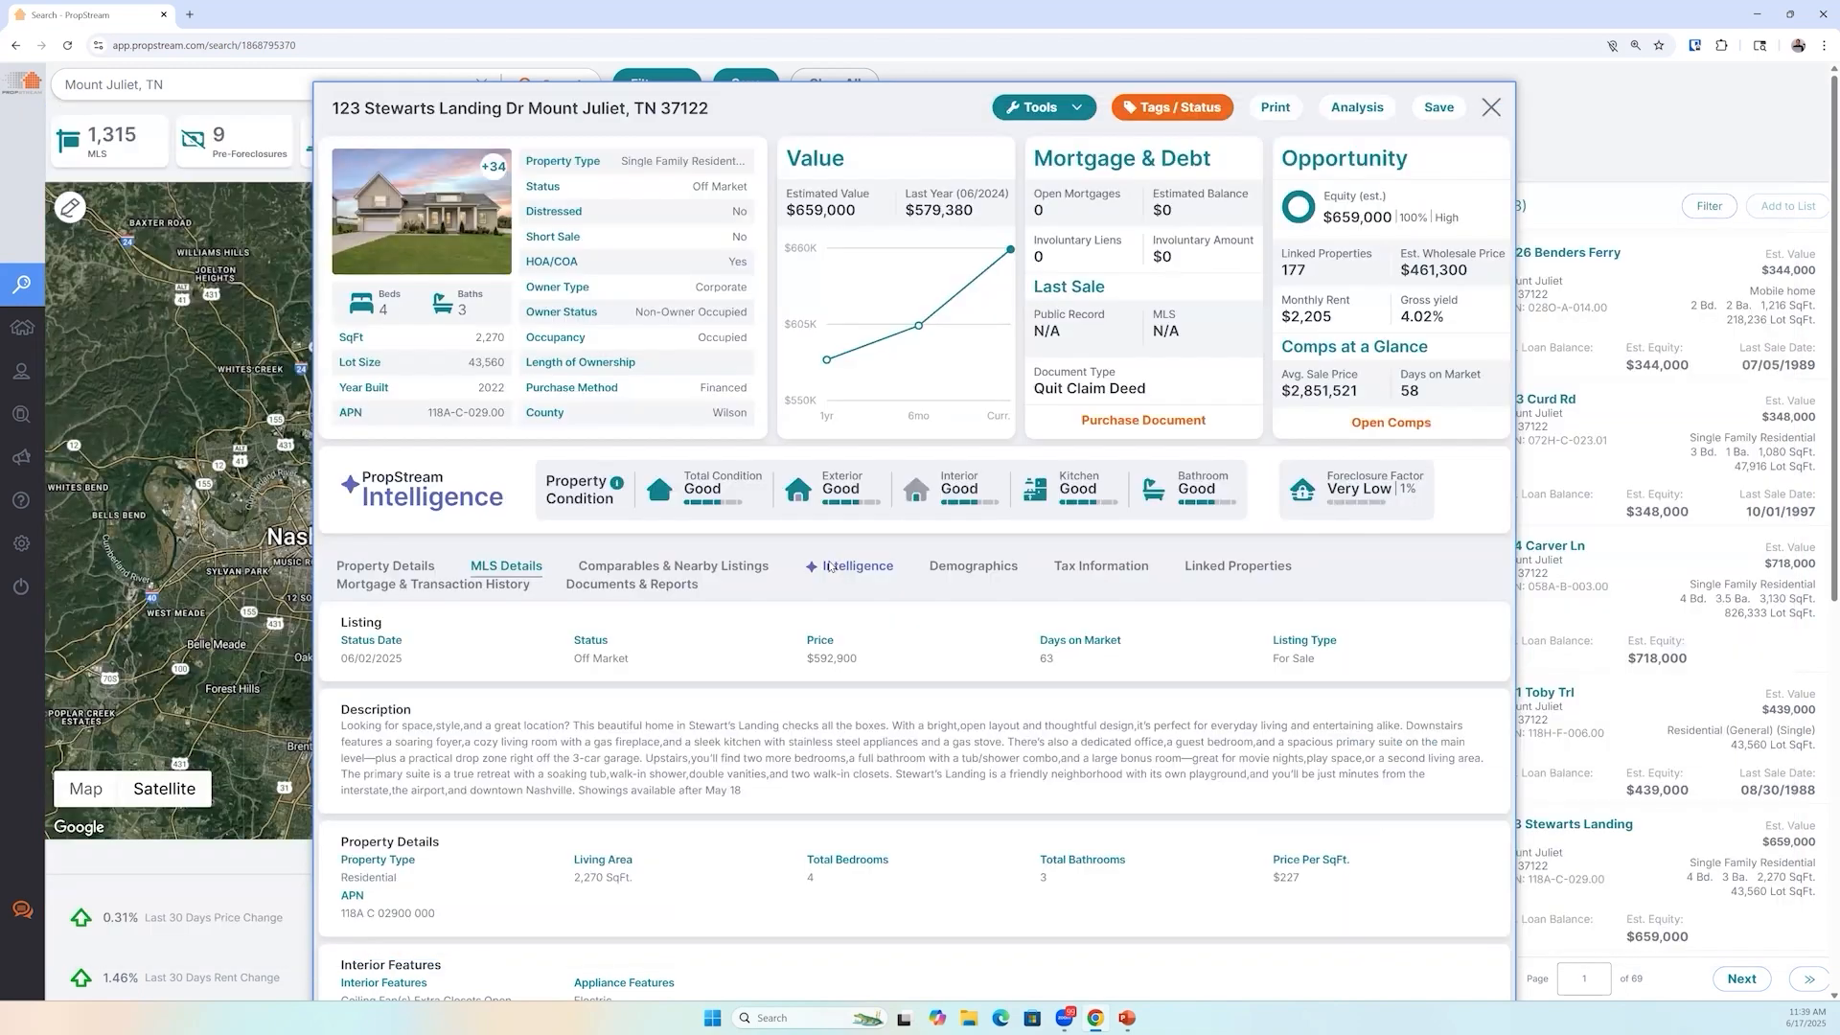
Review the property's owner-versus-renter demographics, then close the property details
left_click(967, 569)
left_click_drag(444, 751, 366, 756)
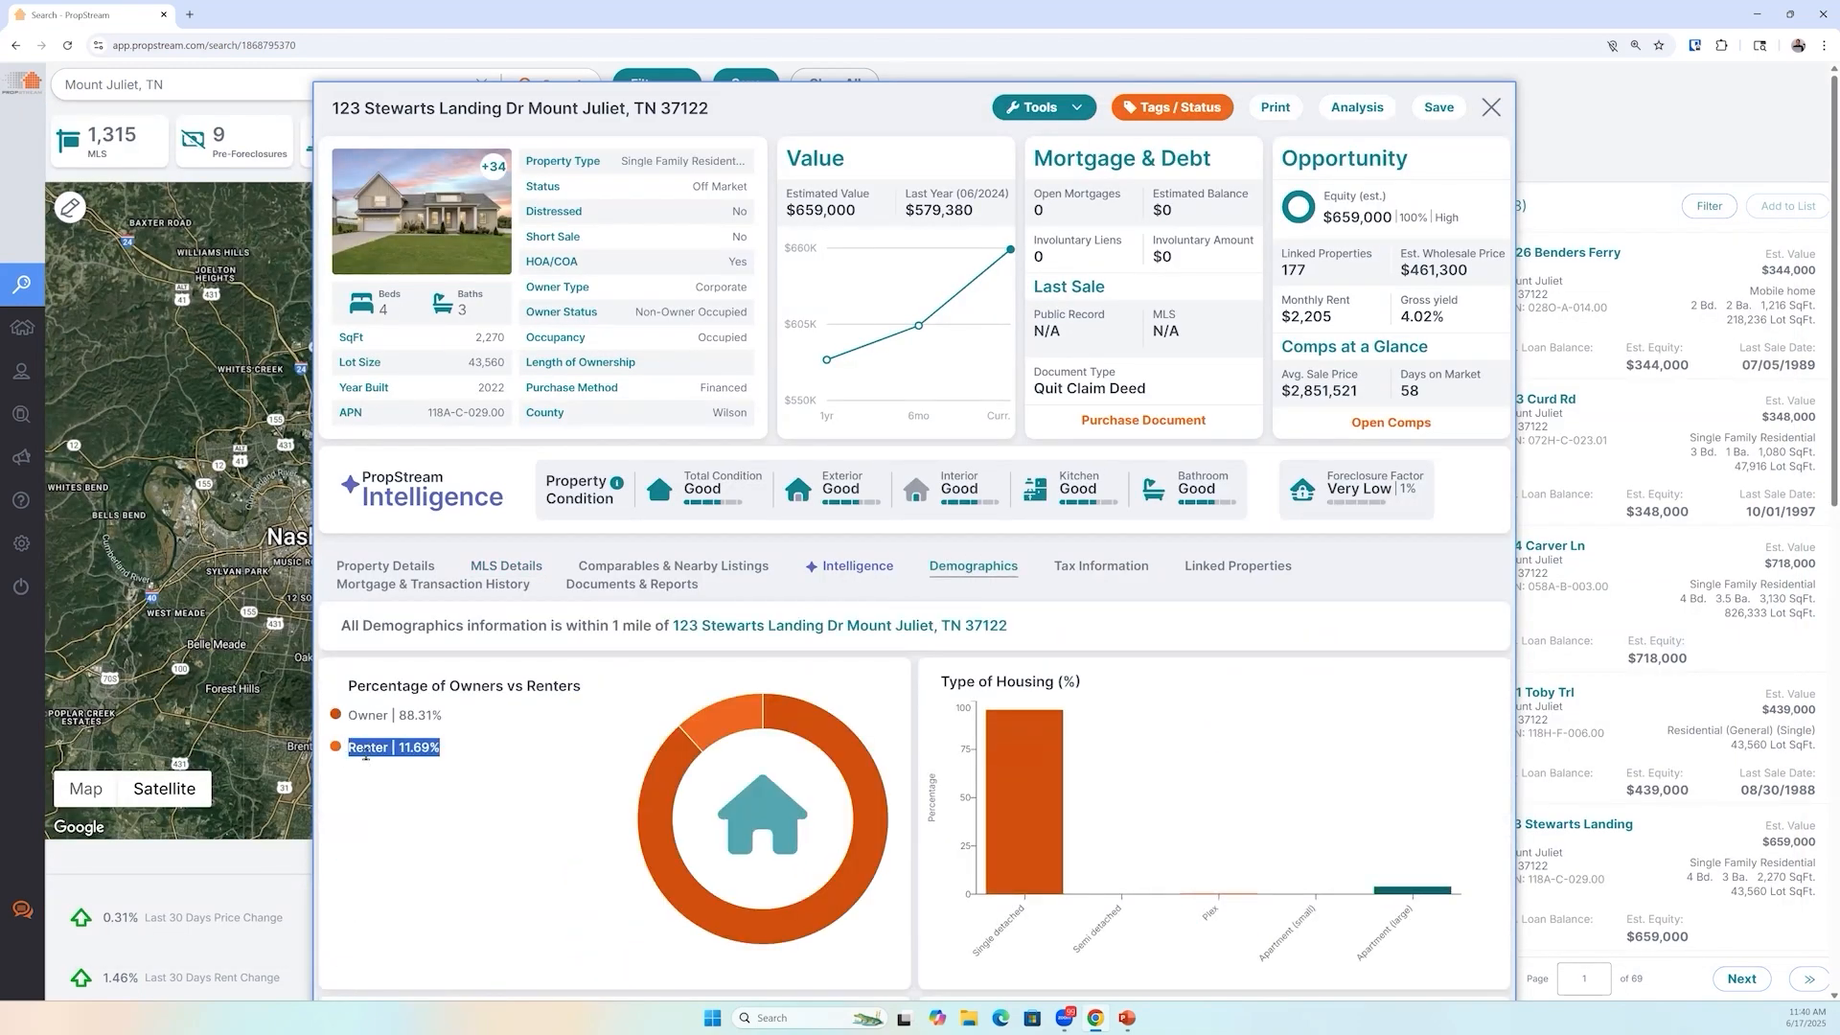
left_click(400, 239)
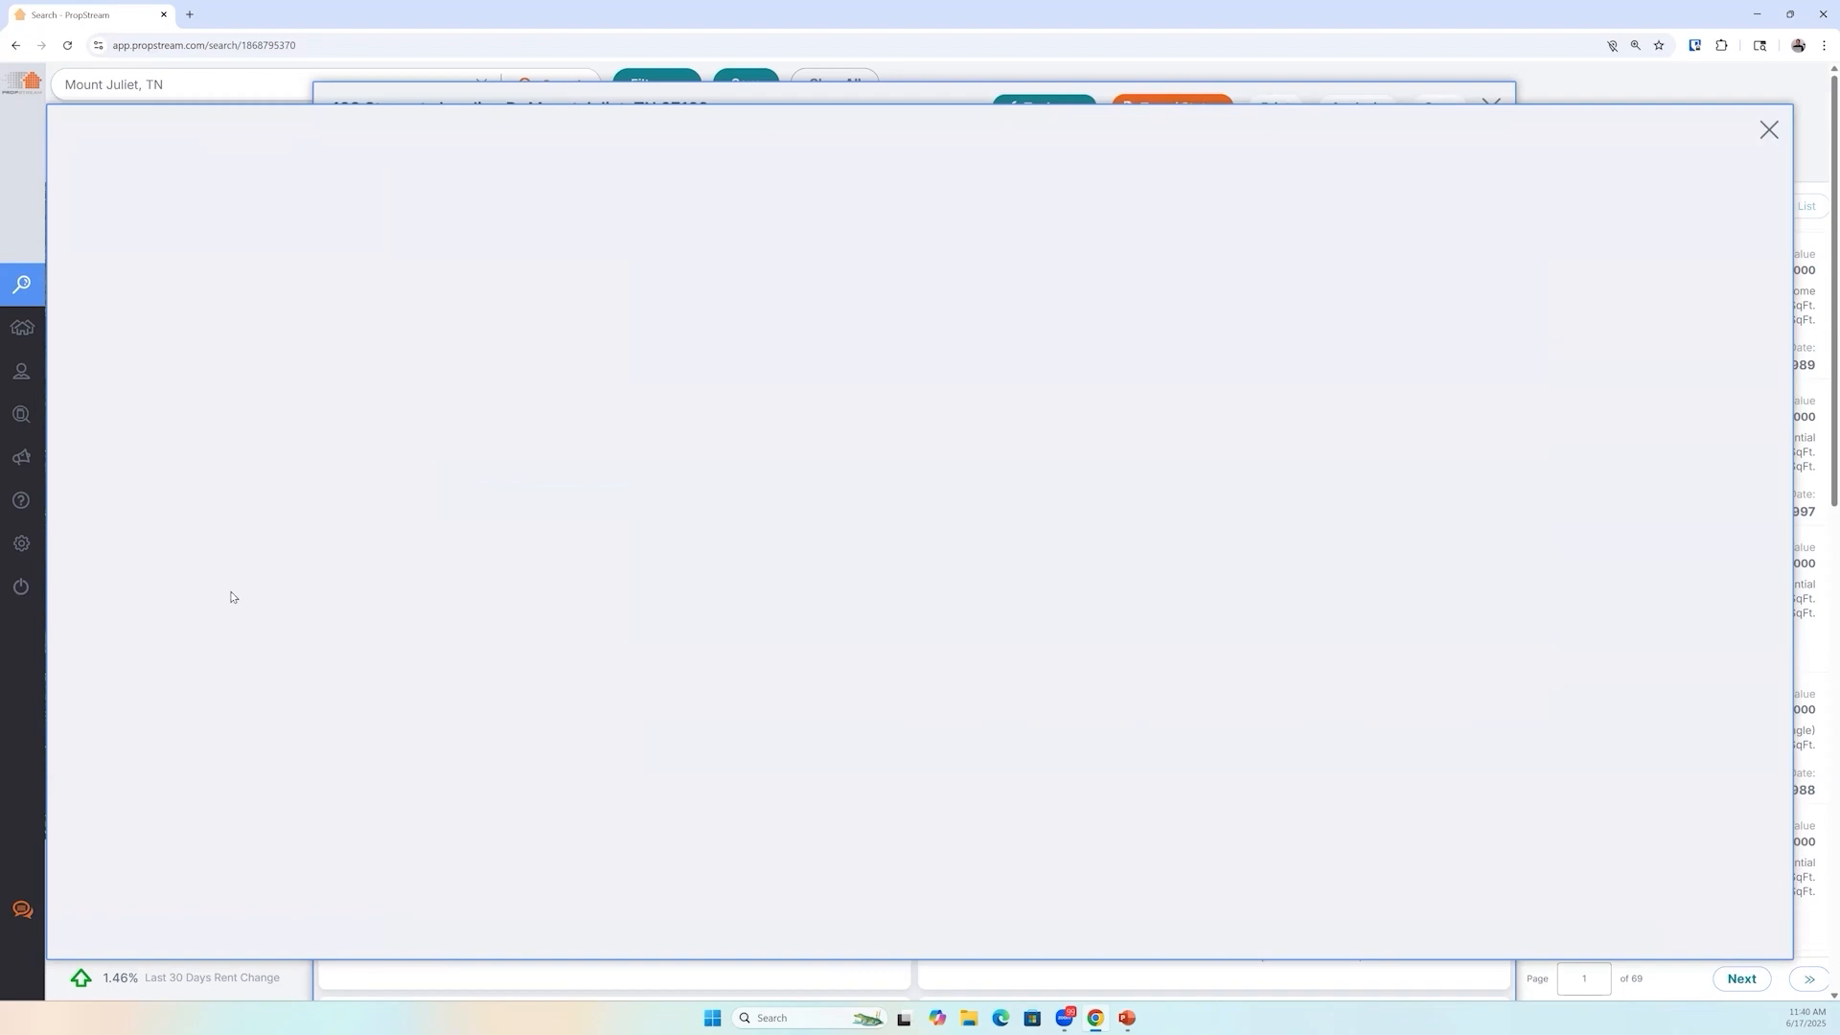
scroll(203, 607, "down", 1)
left_click(199, 607)
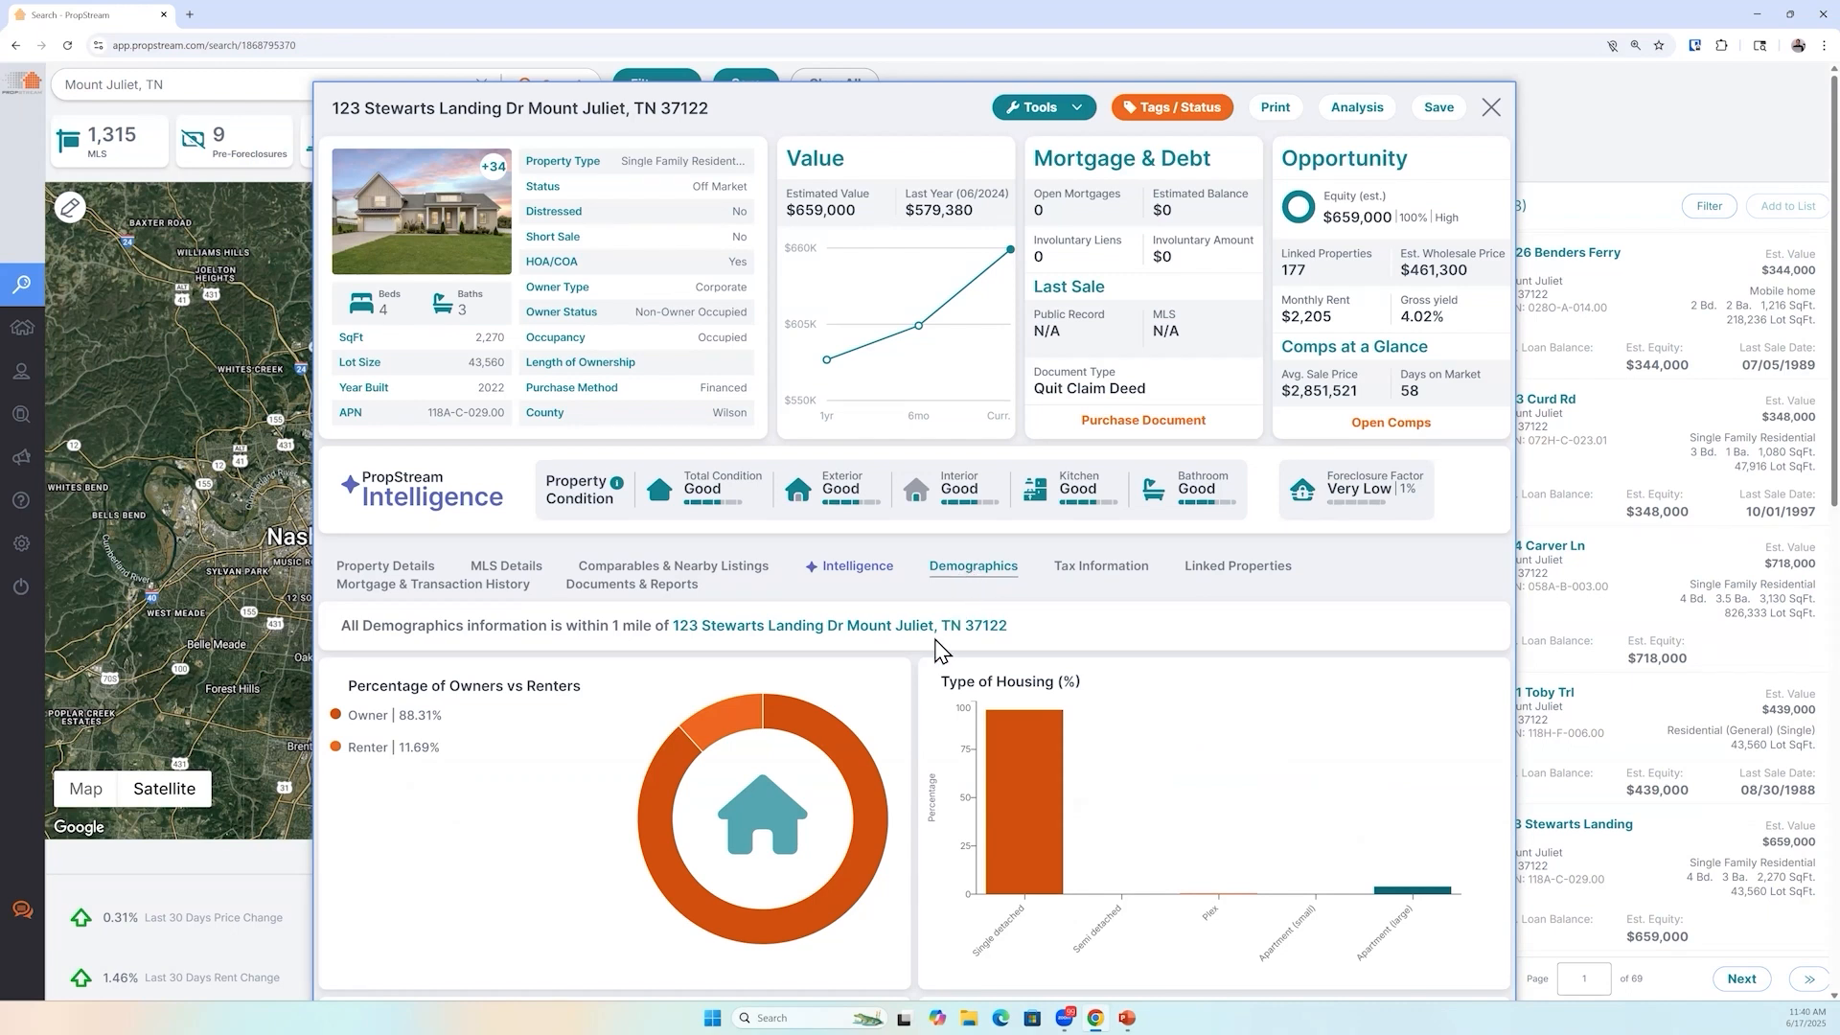
scroll(935, 428, "down", 2)
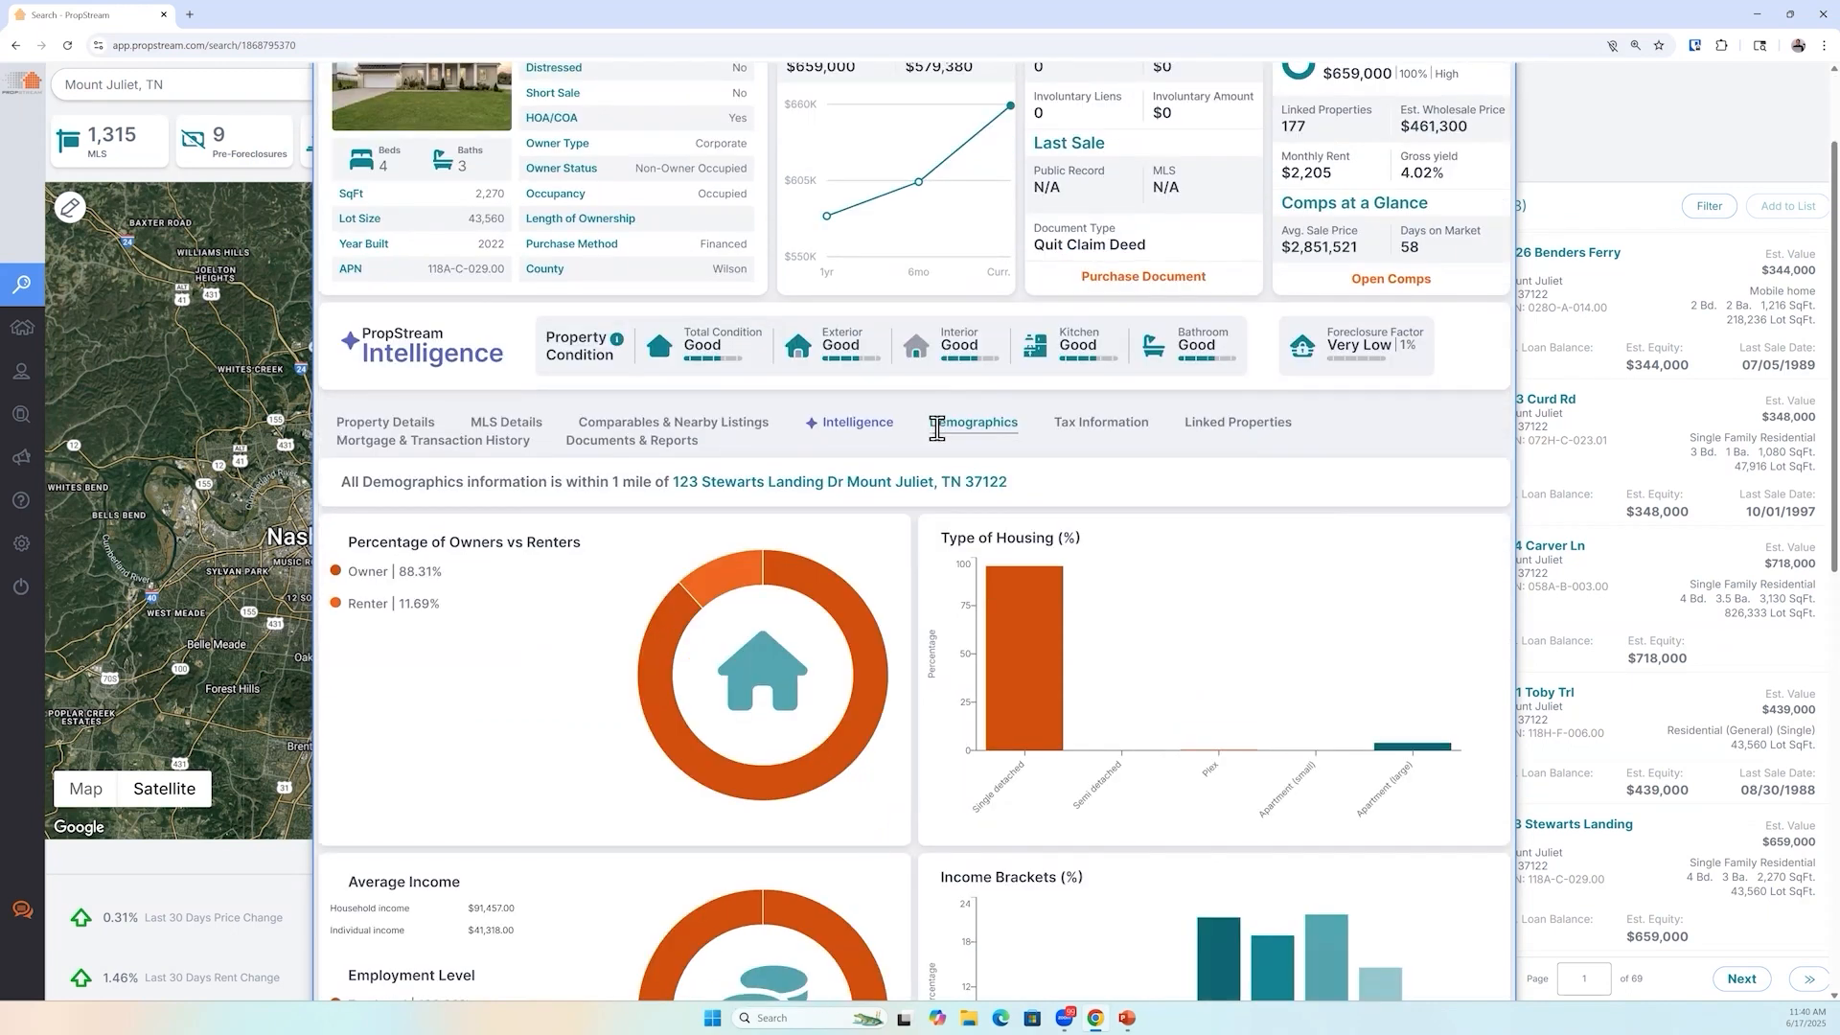
left_click_drag(346, 549, 484, 634)
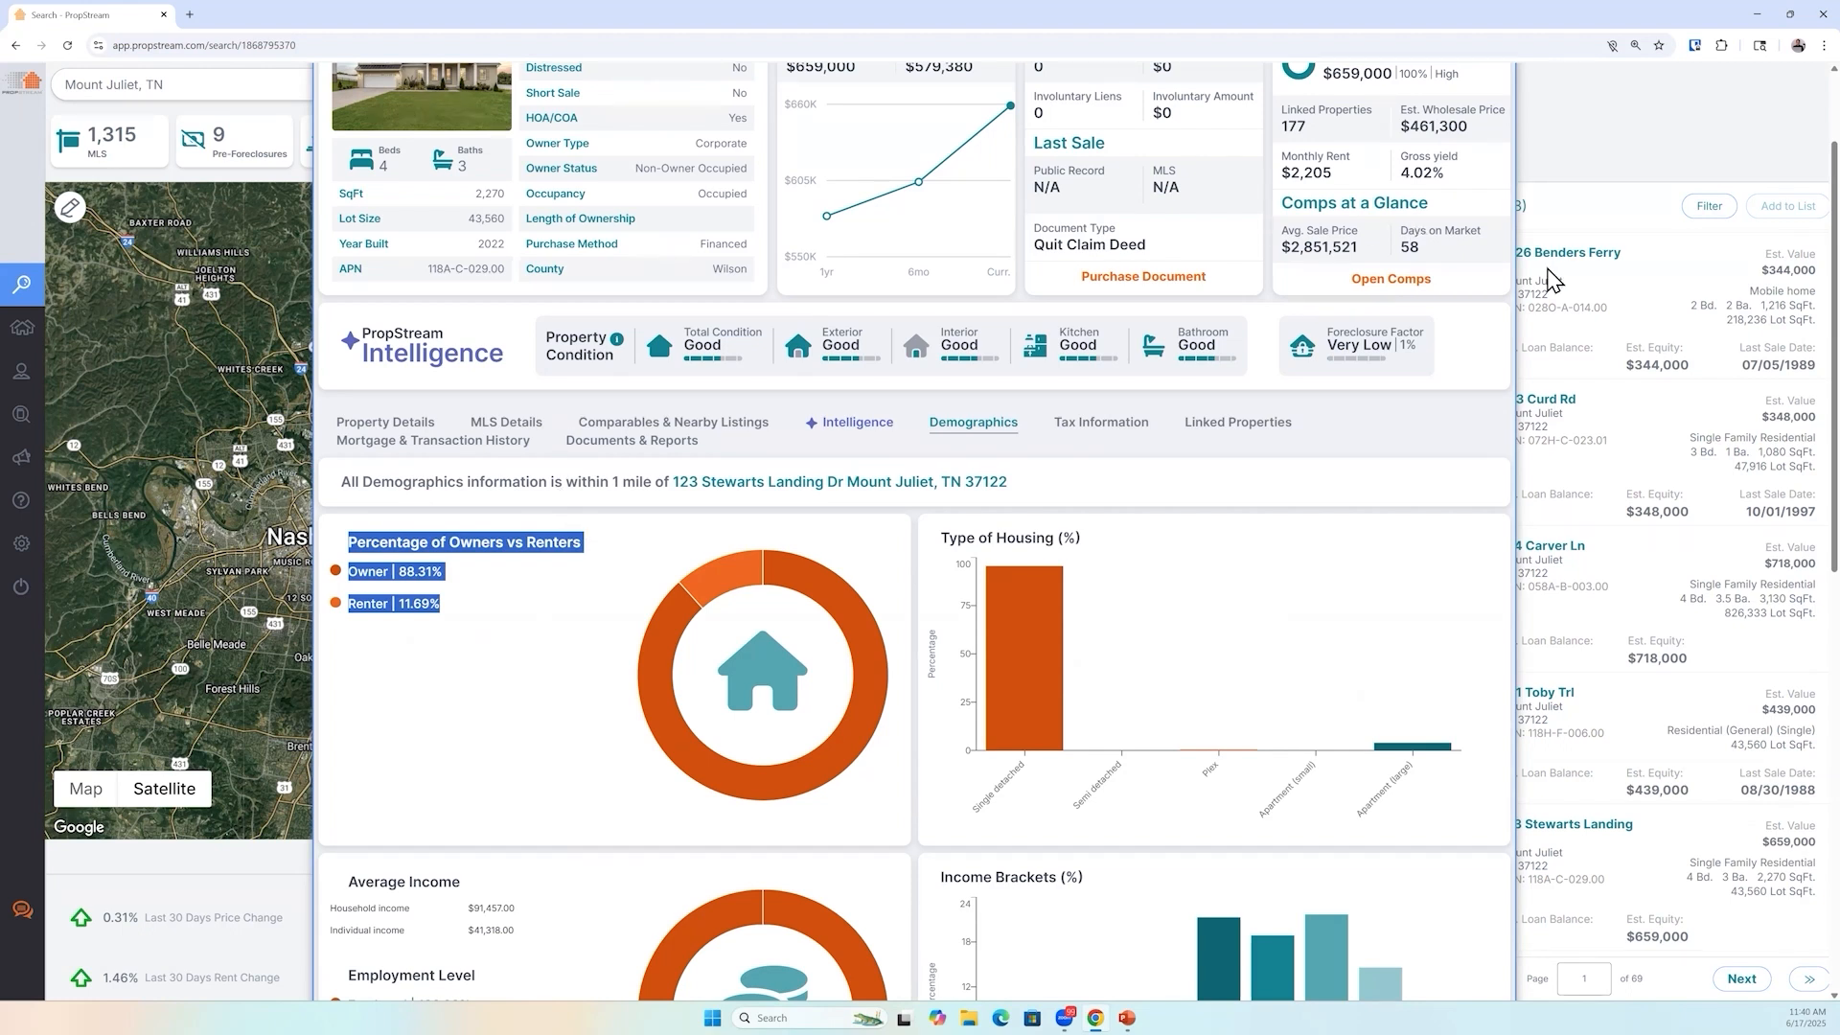
key("Escape")
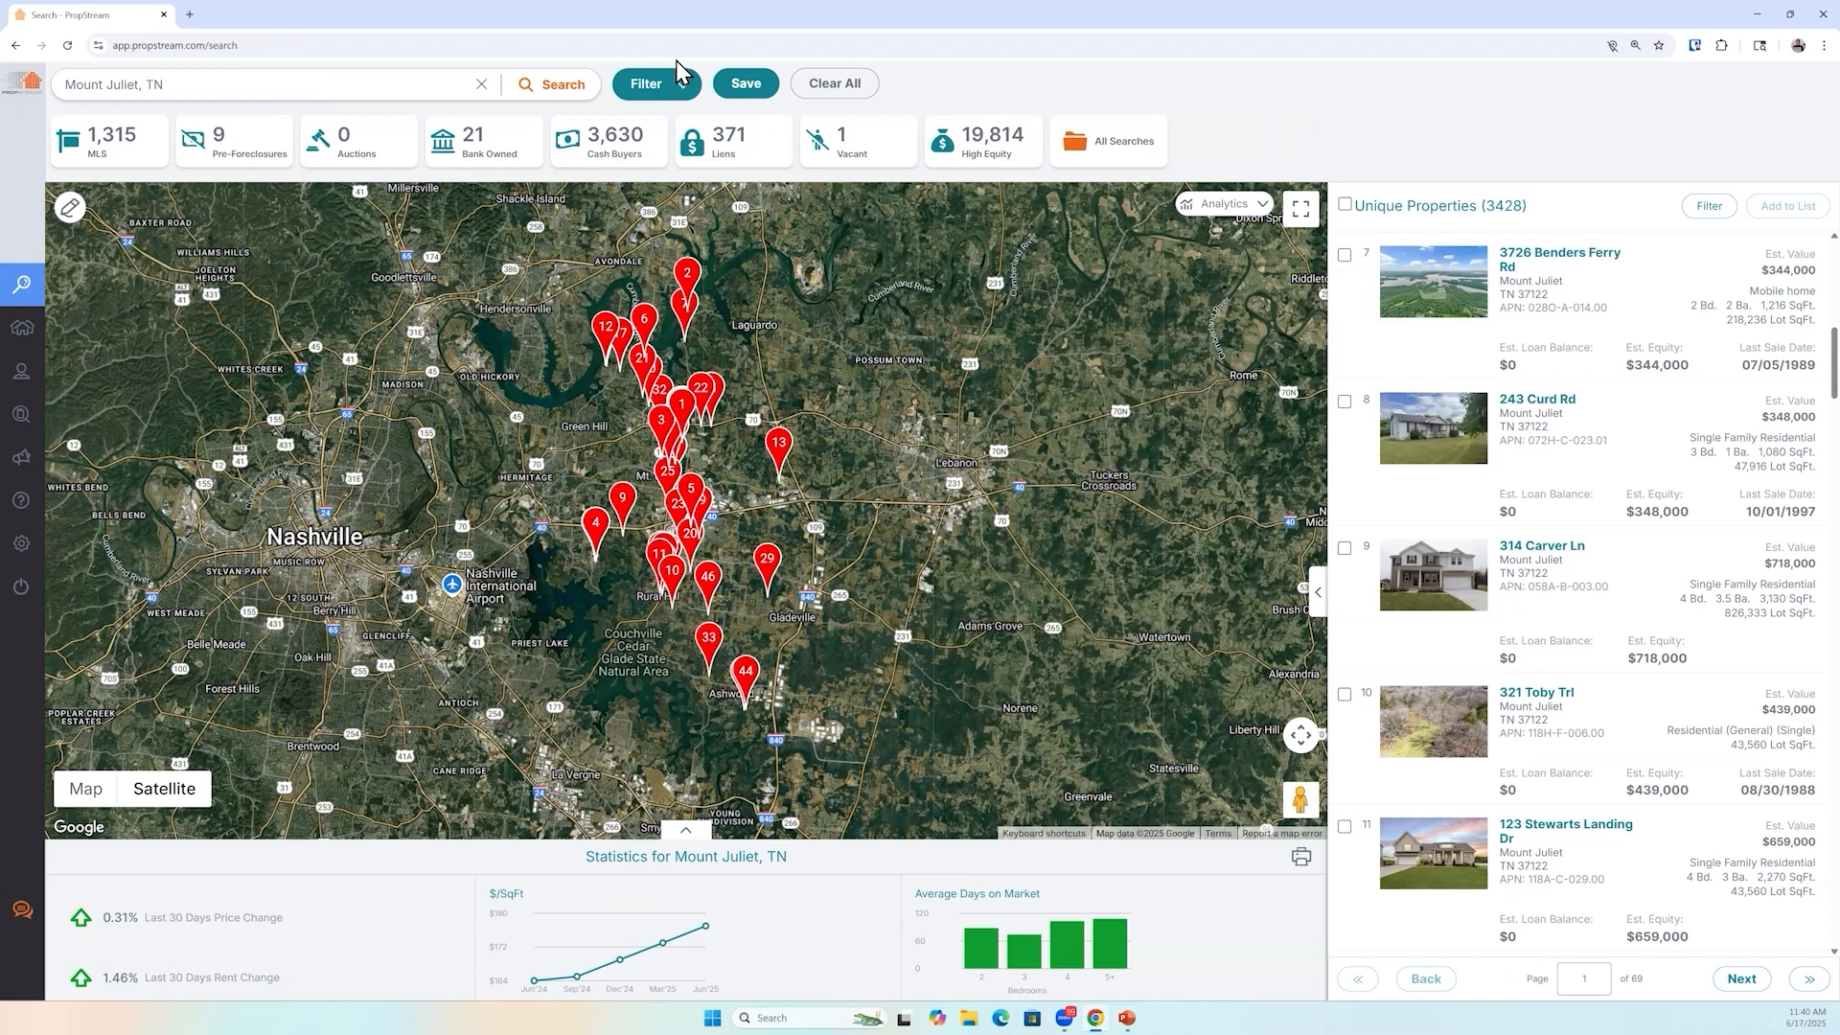
Clear all existing search filters and set the MLS On Market filter to No
left_click(646, 84)
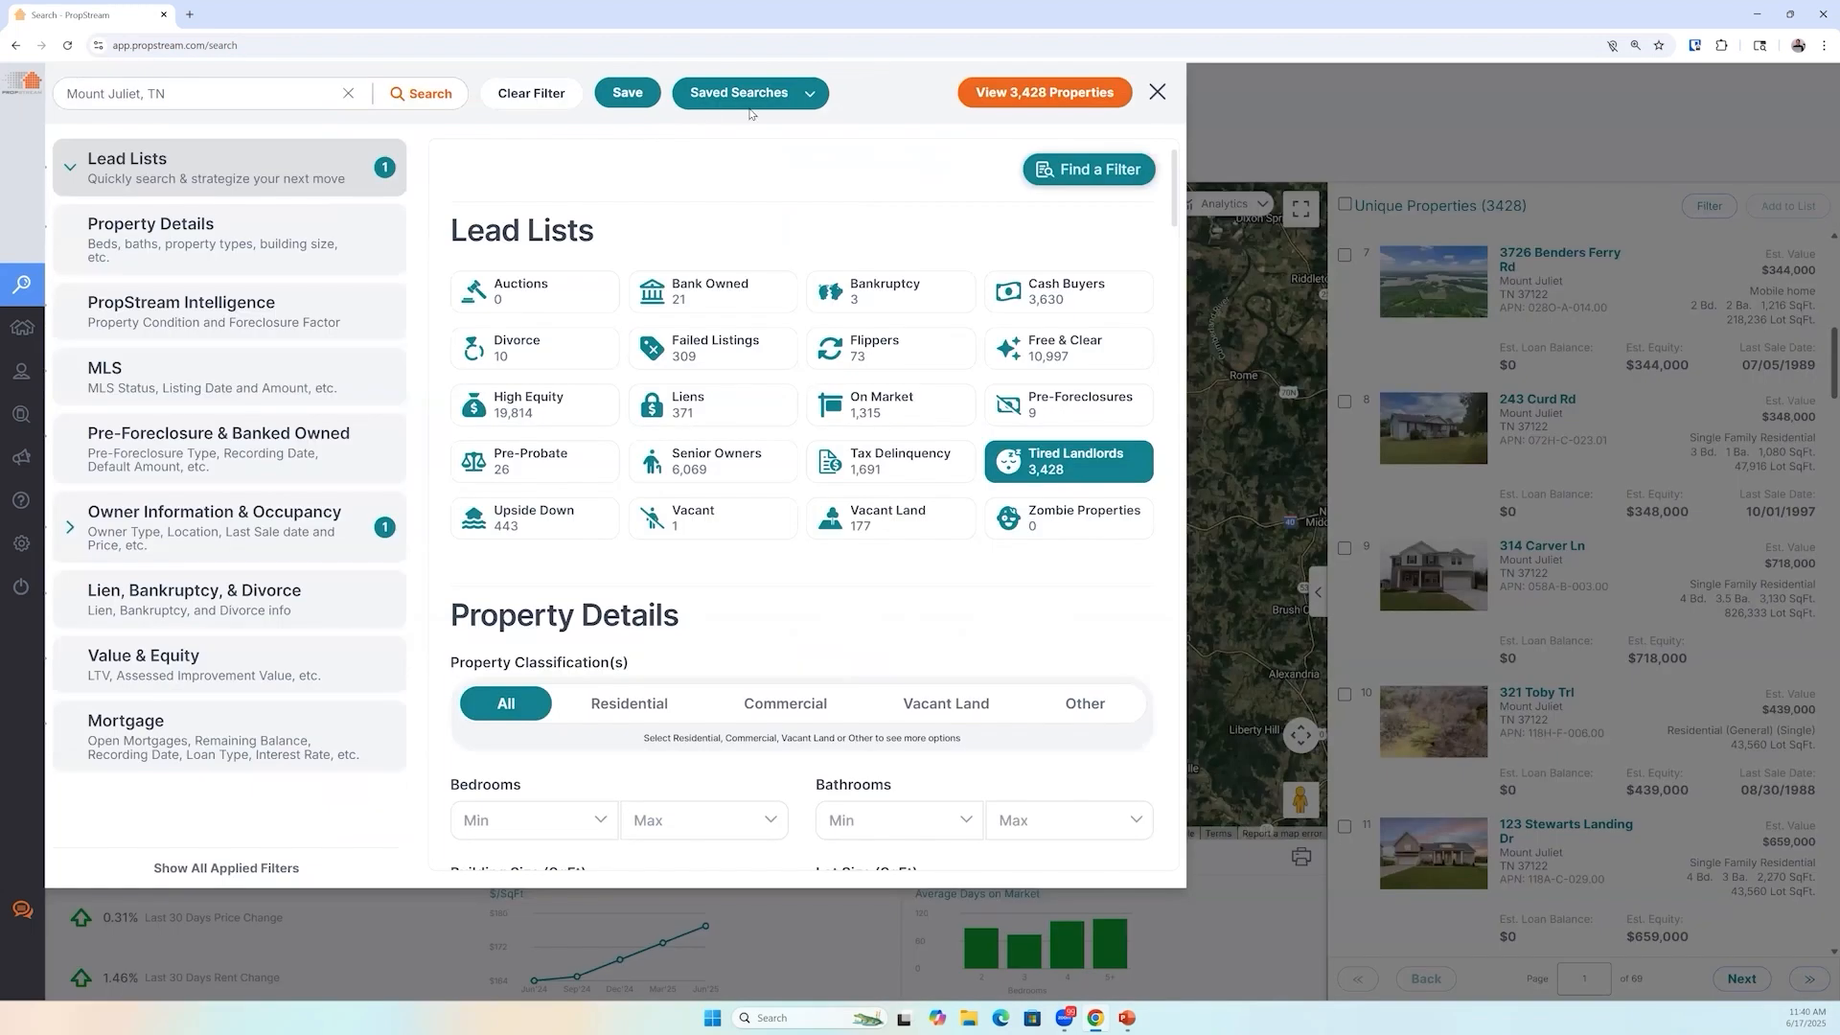
left_click(505, 95)
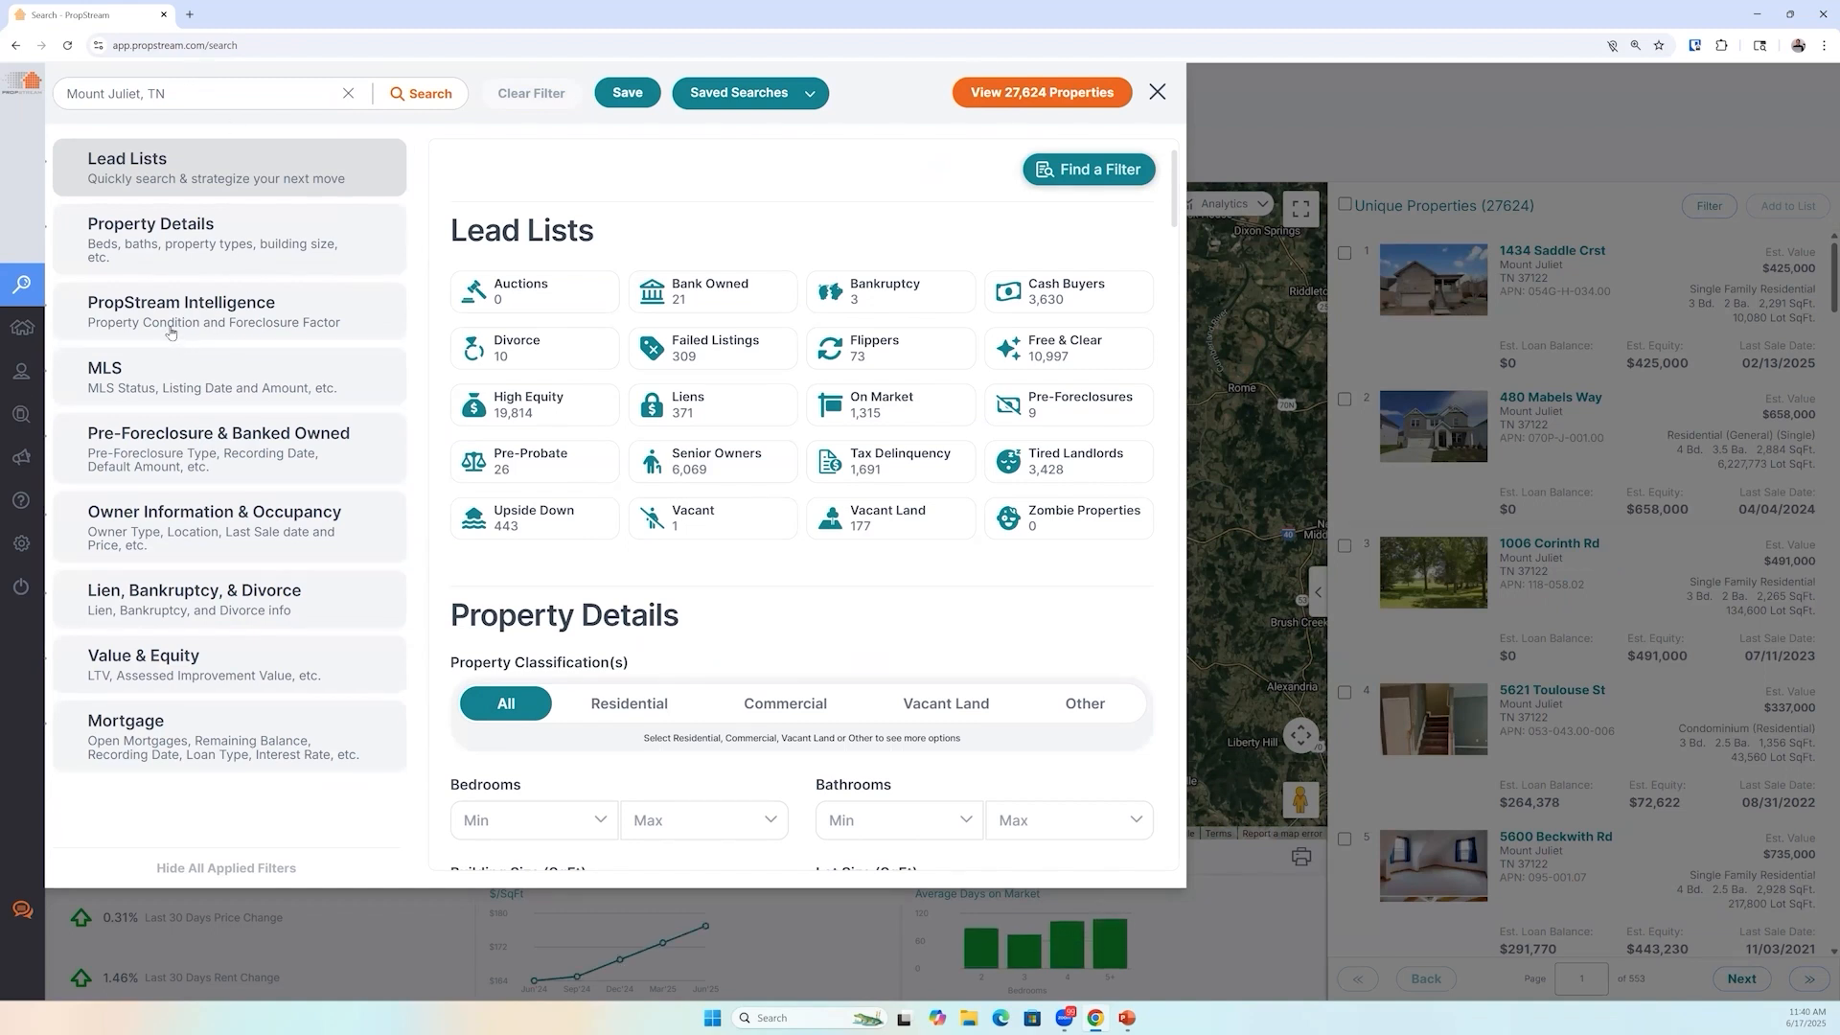
left_click(164, 389)
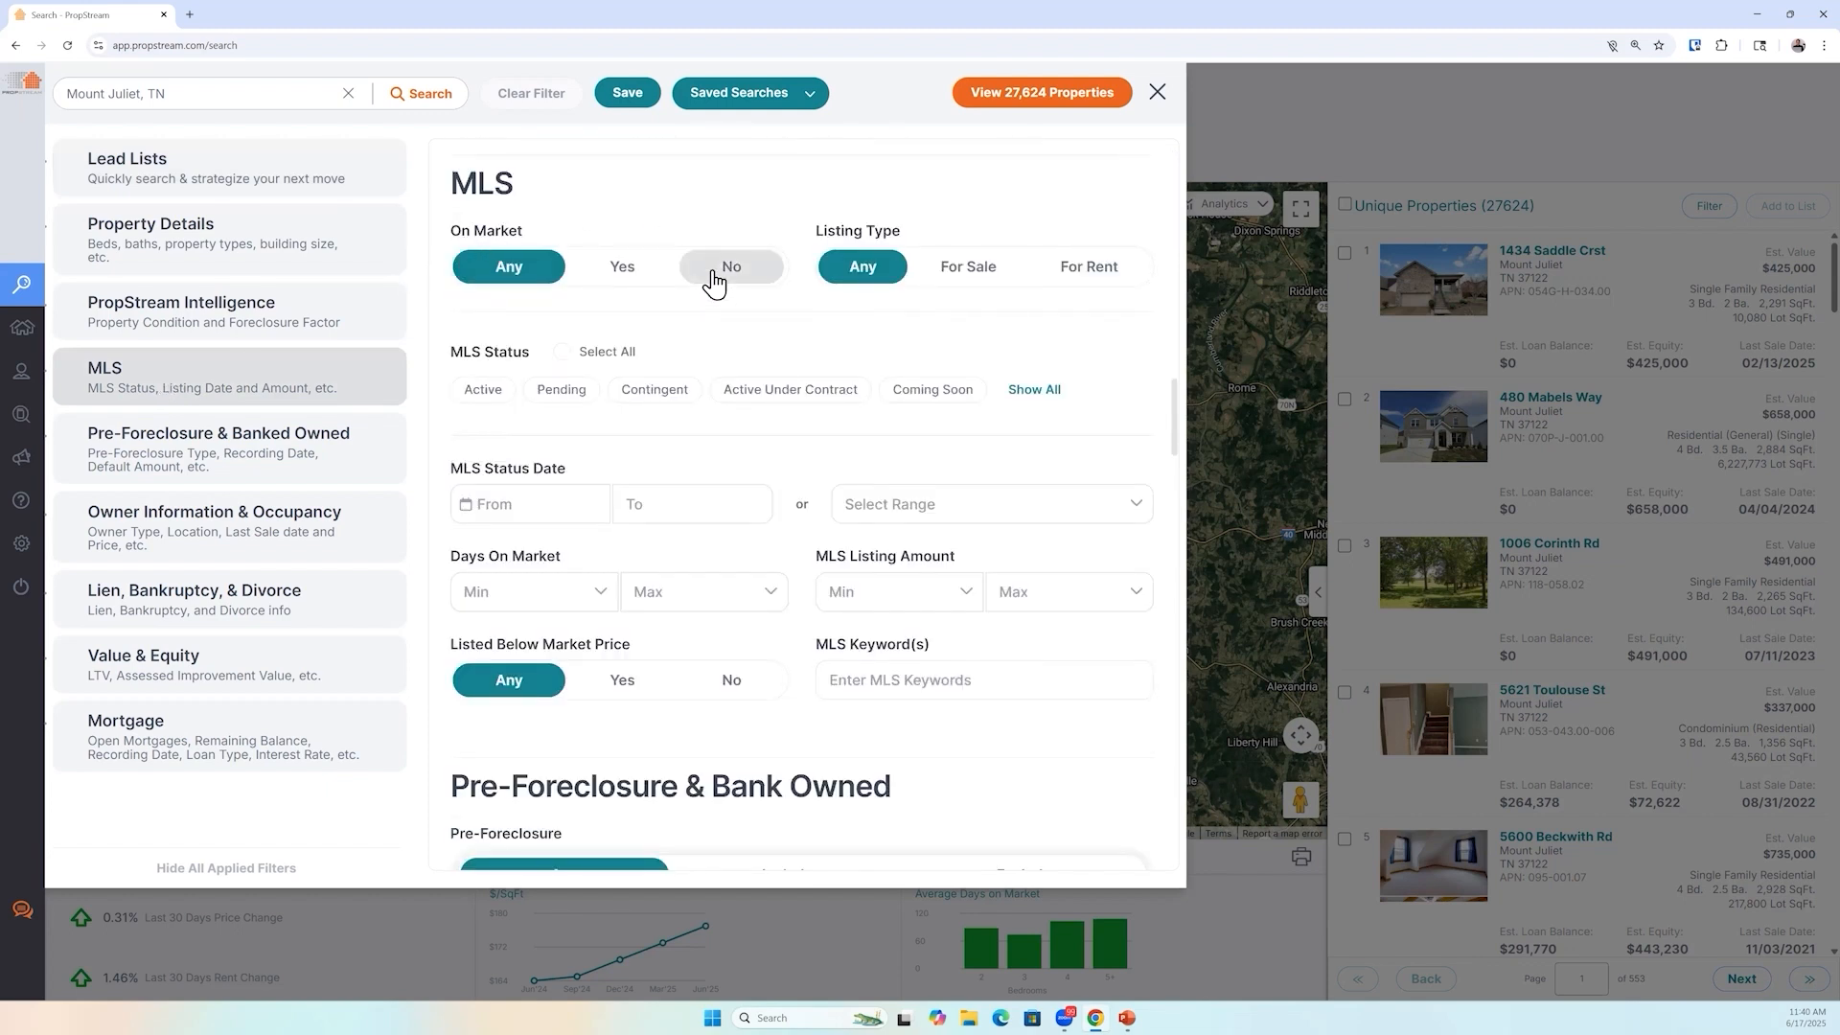
left_click(720, 269)
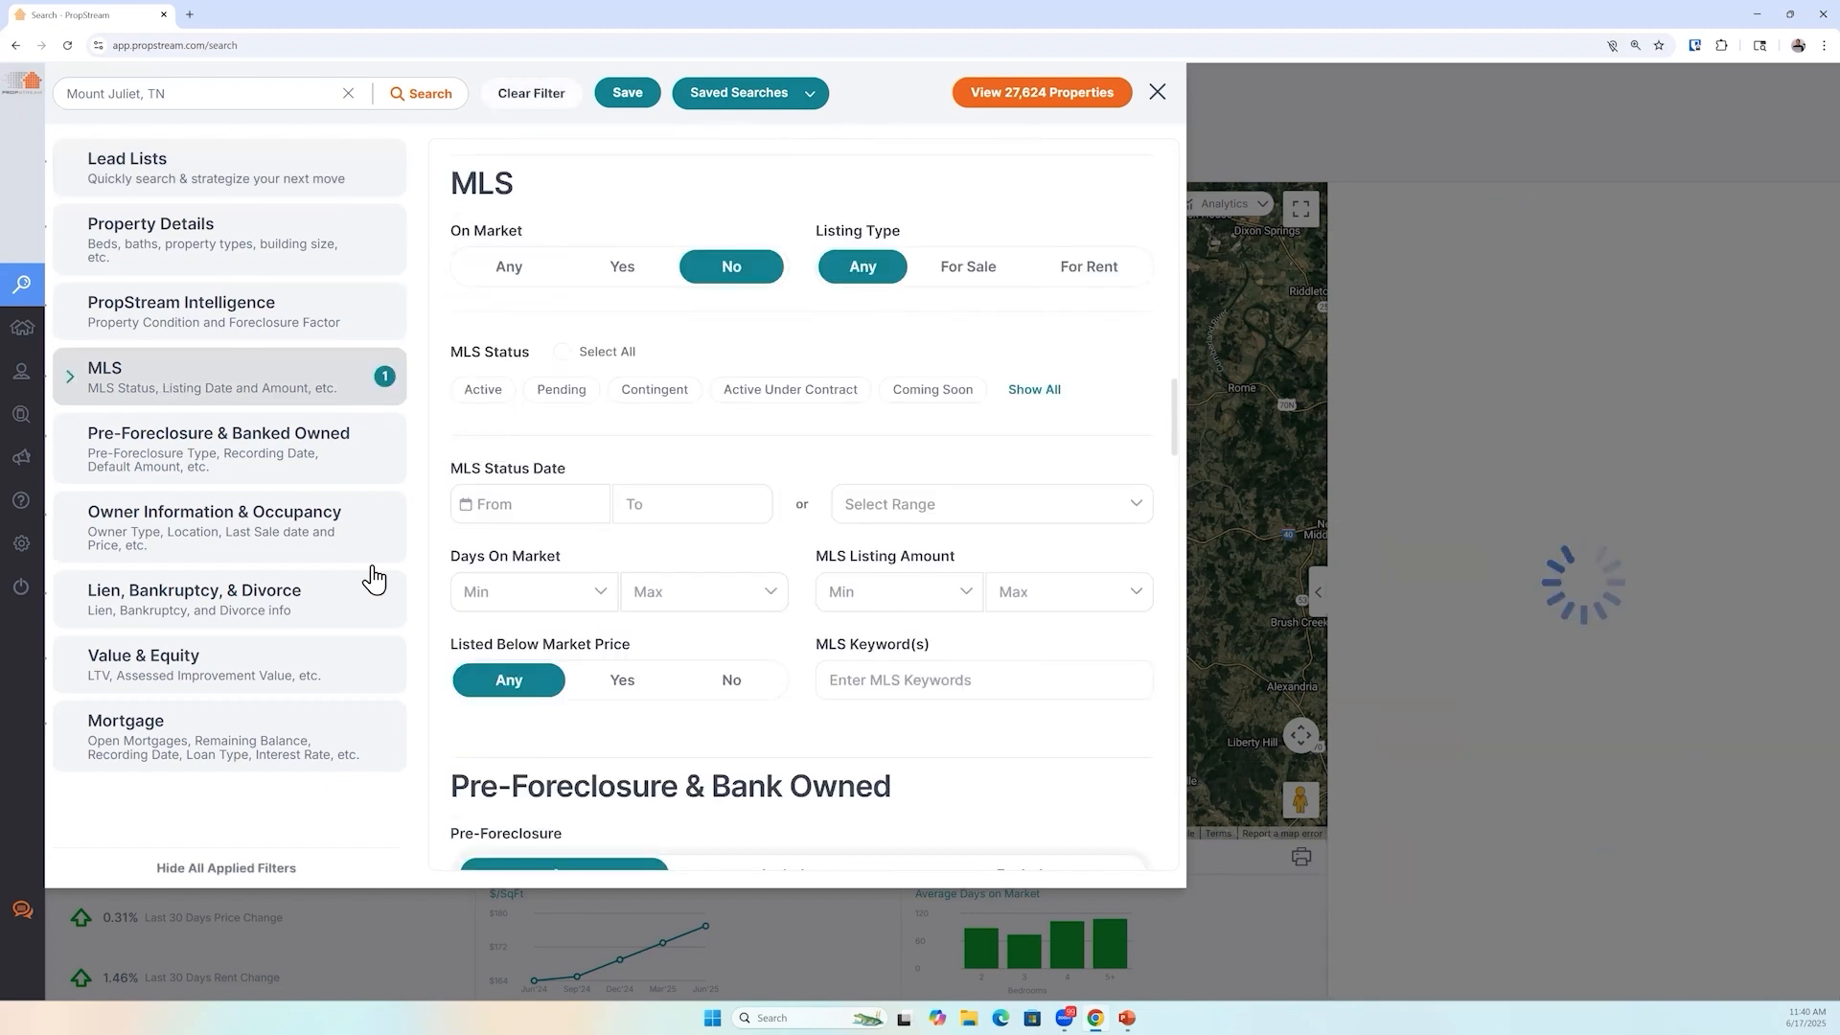
Filter for Individual owner type and set Owner Occupied to No
left_click(309, 549)
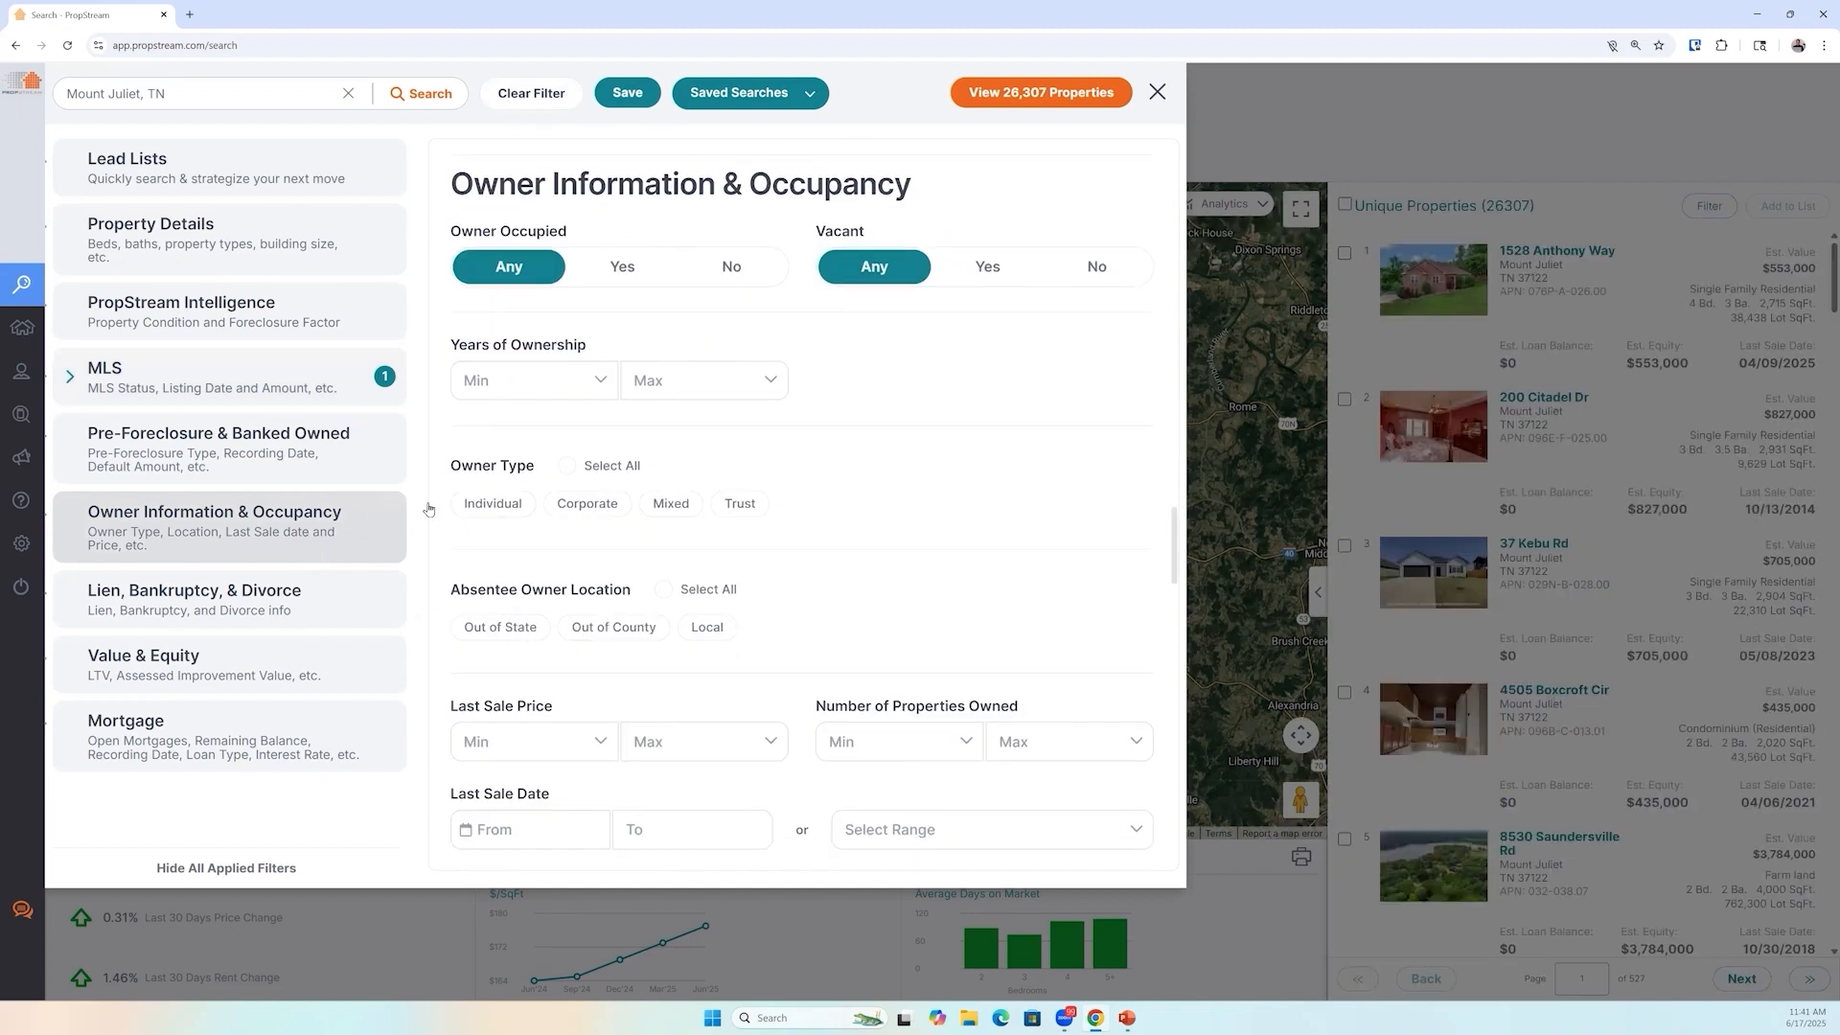
left_click(485, 507)
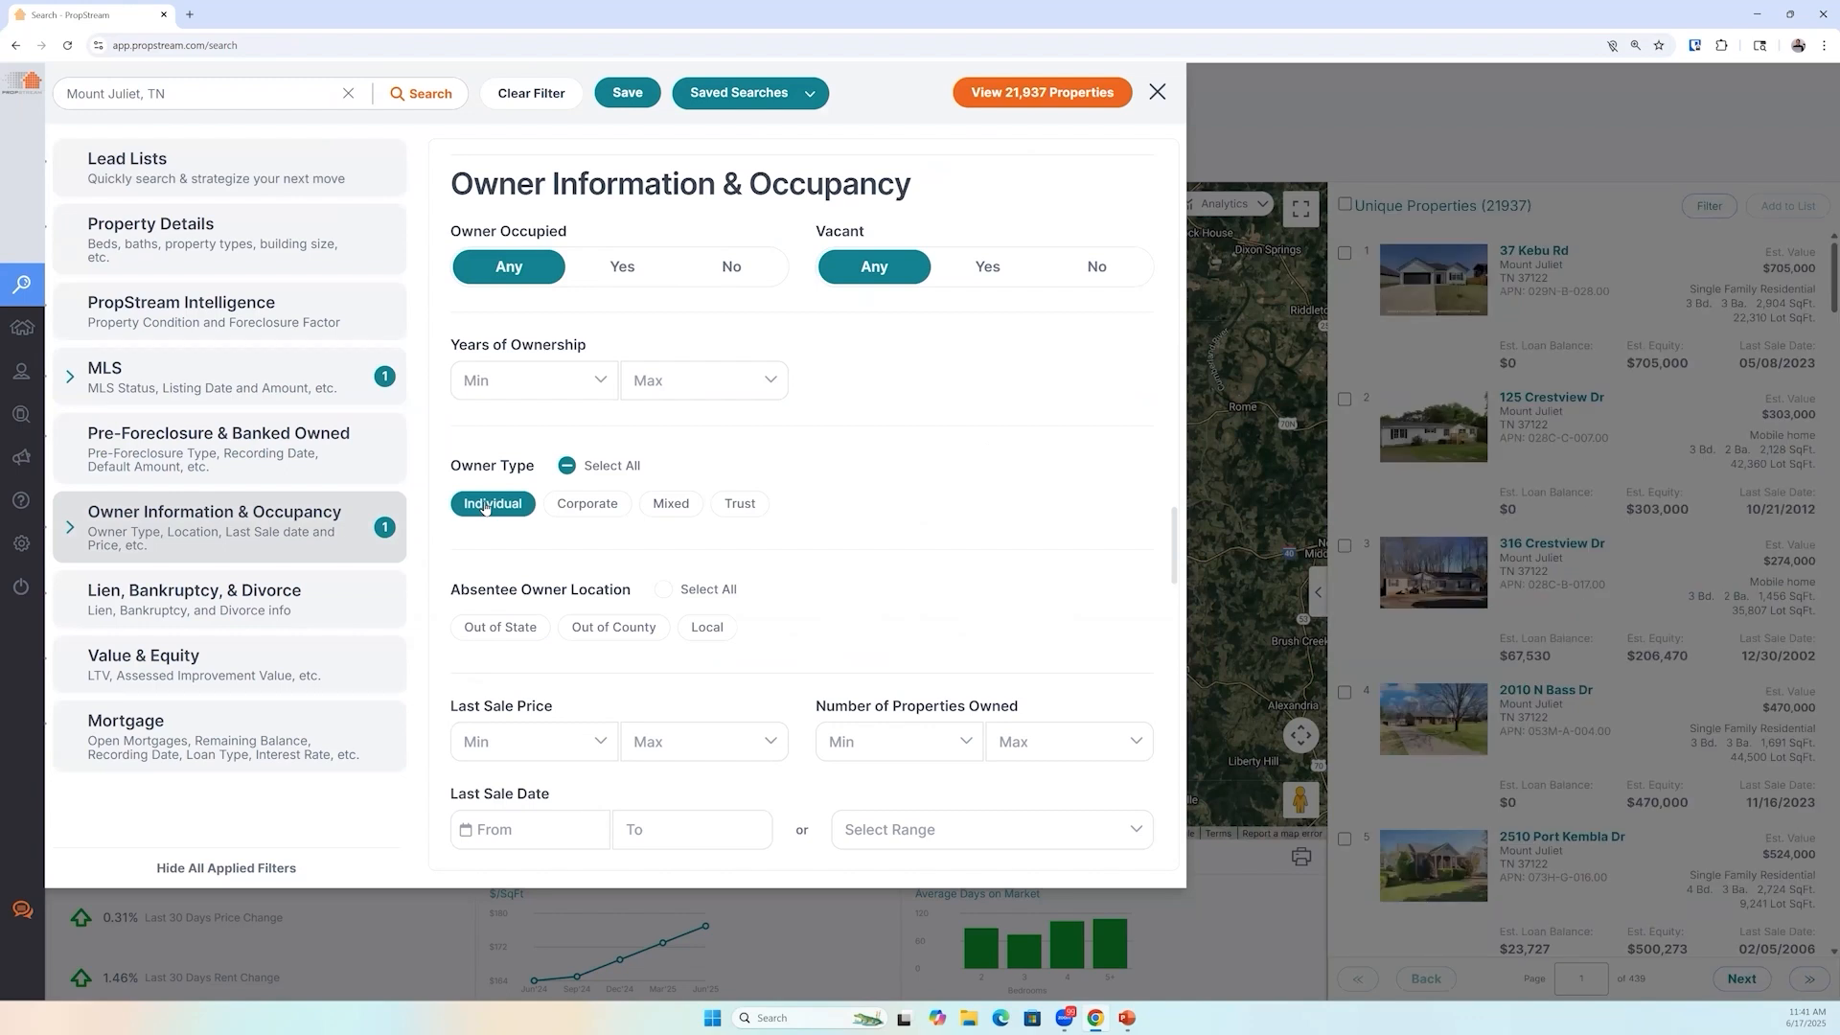
left_click(728, 269)
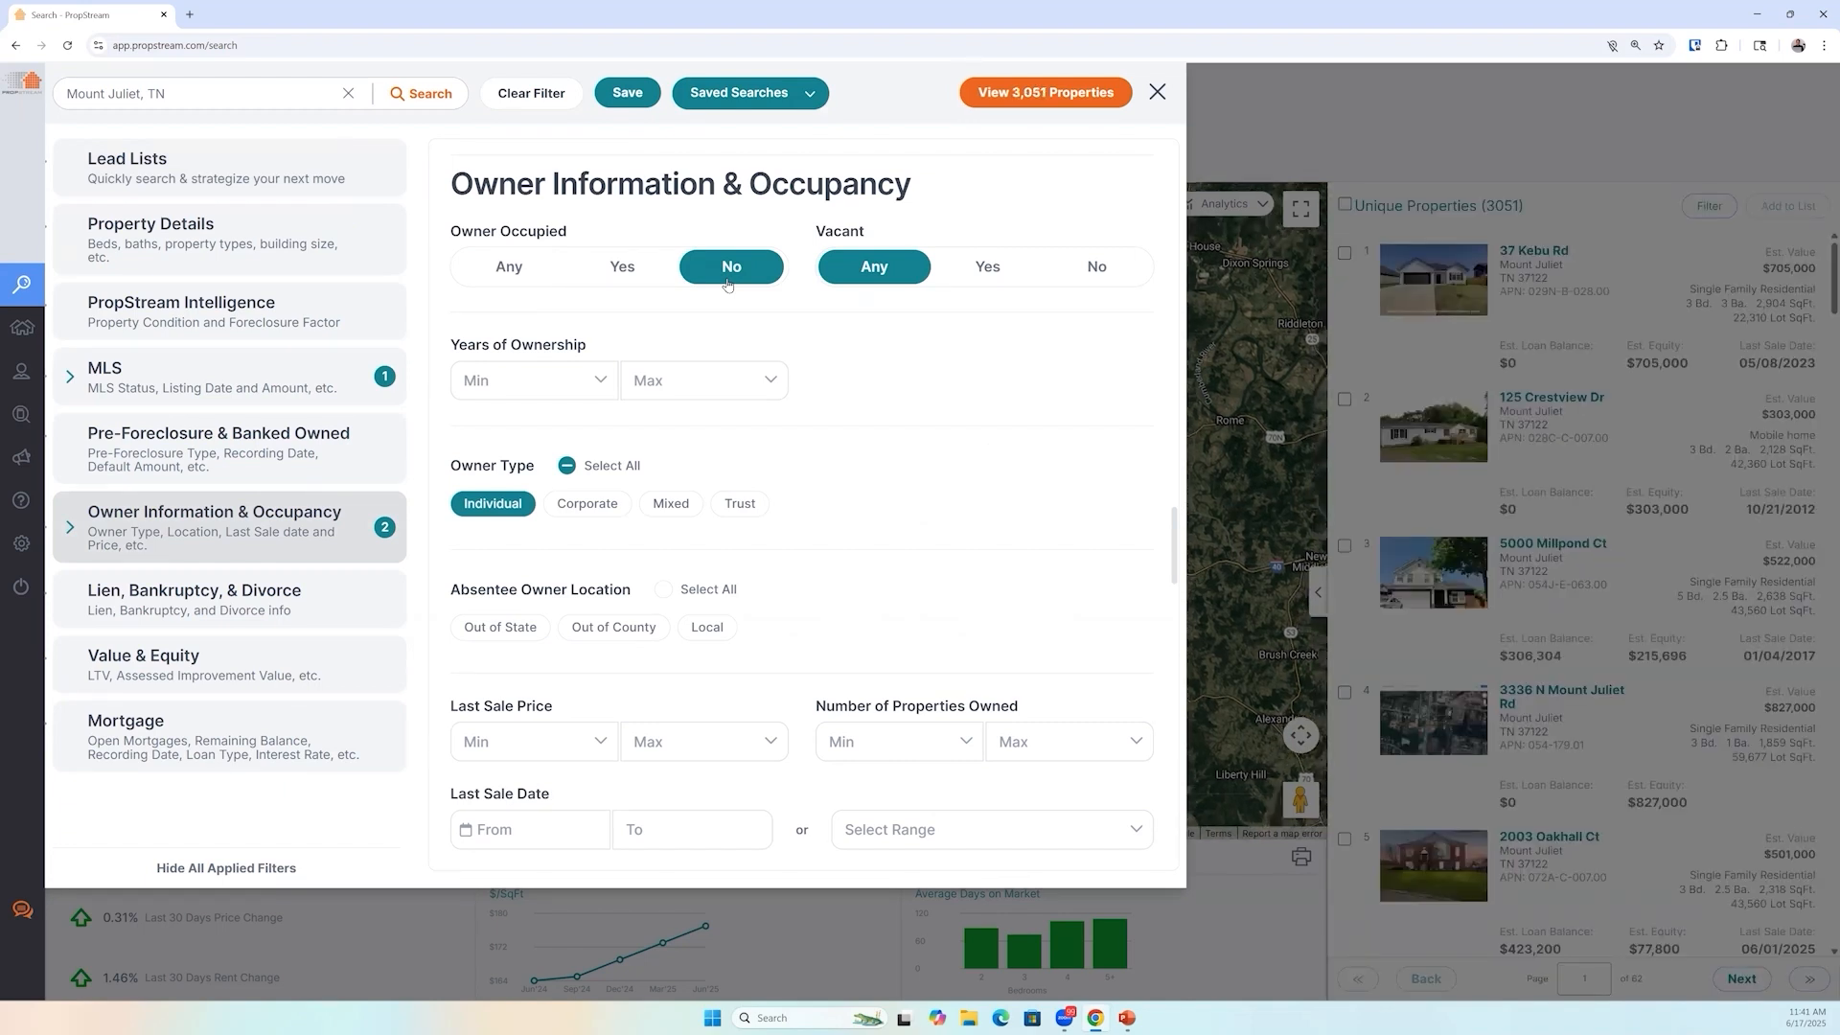
Set the minimum years of ownership to 5
left_click(477, 391)
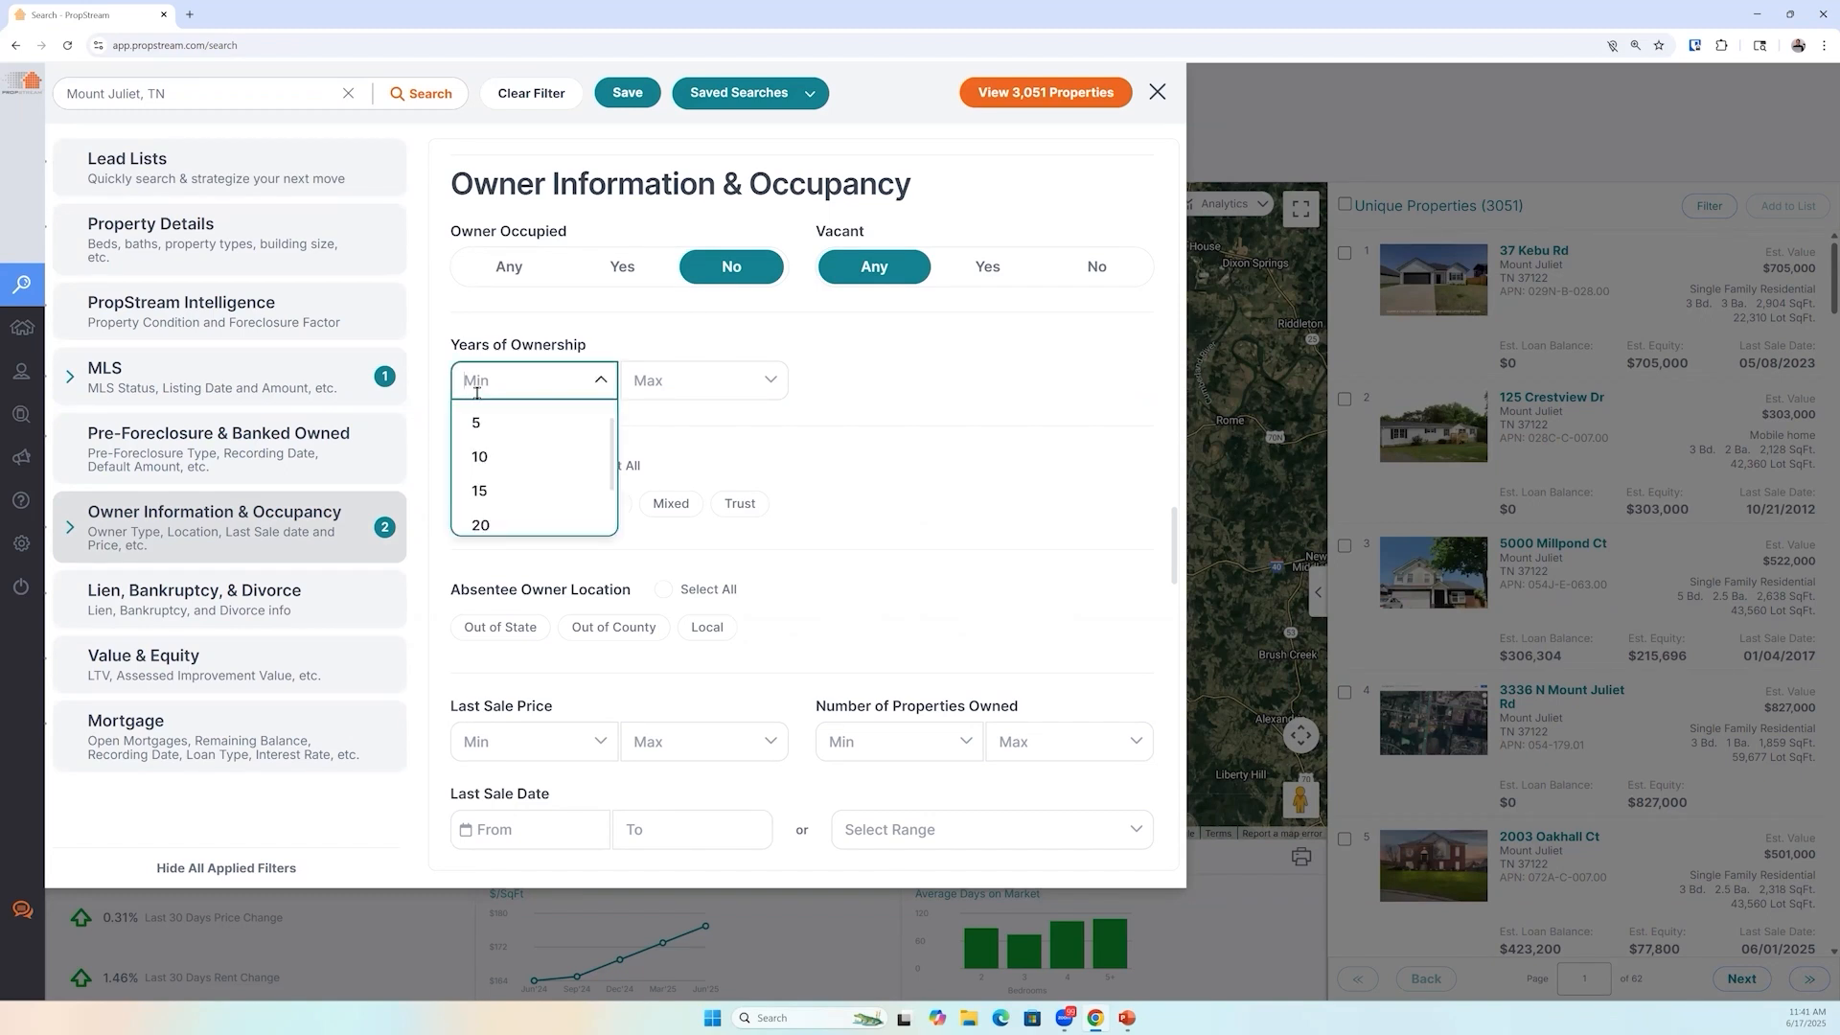
type("5")
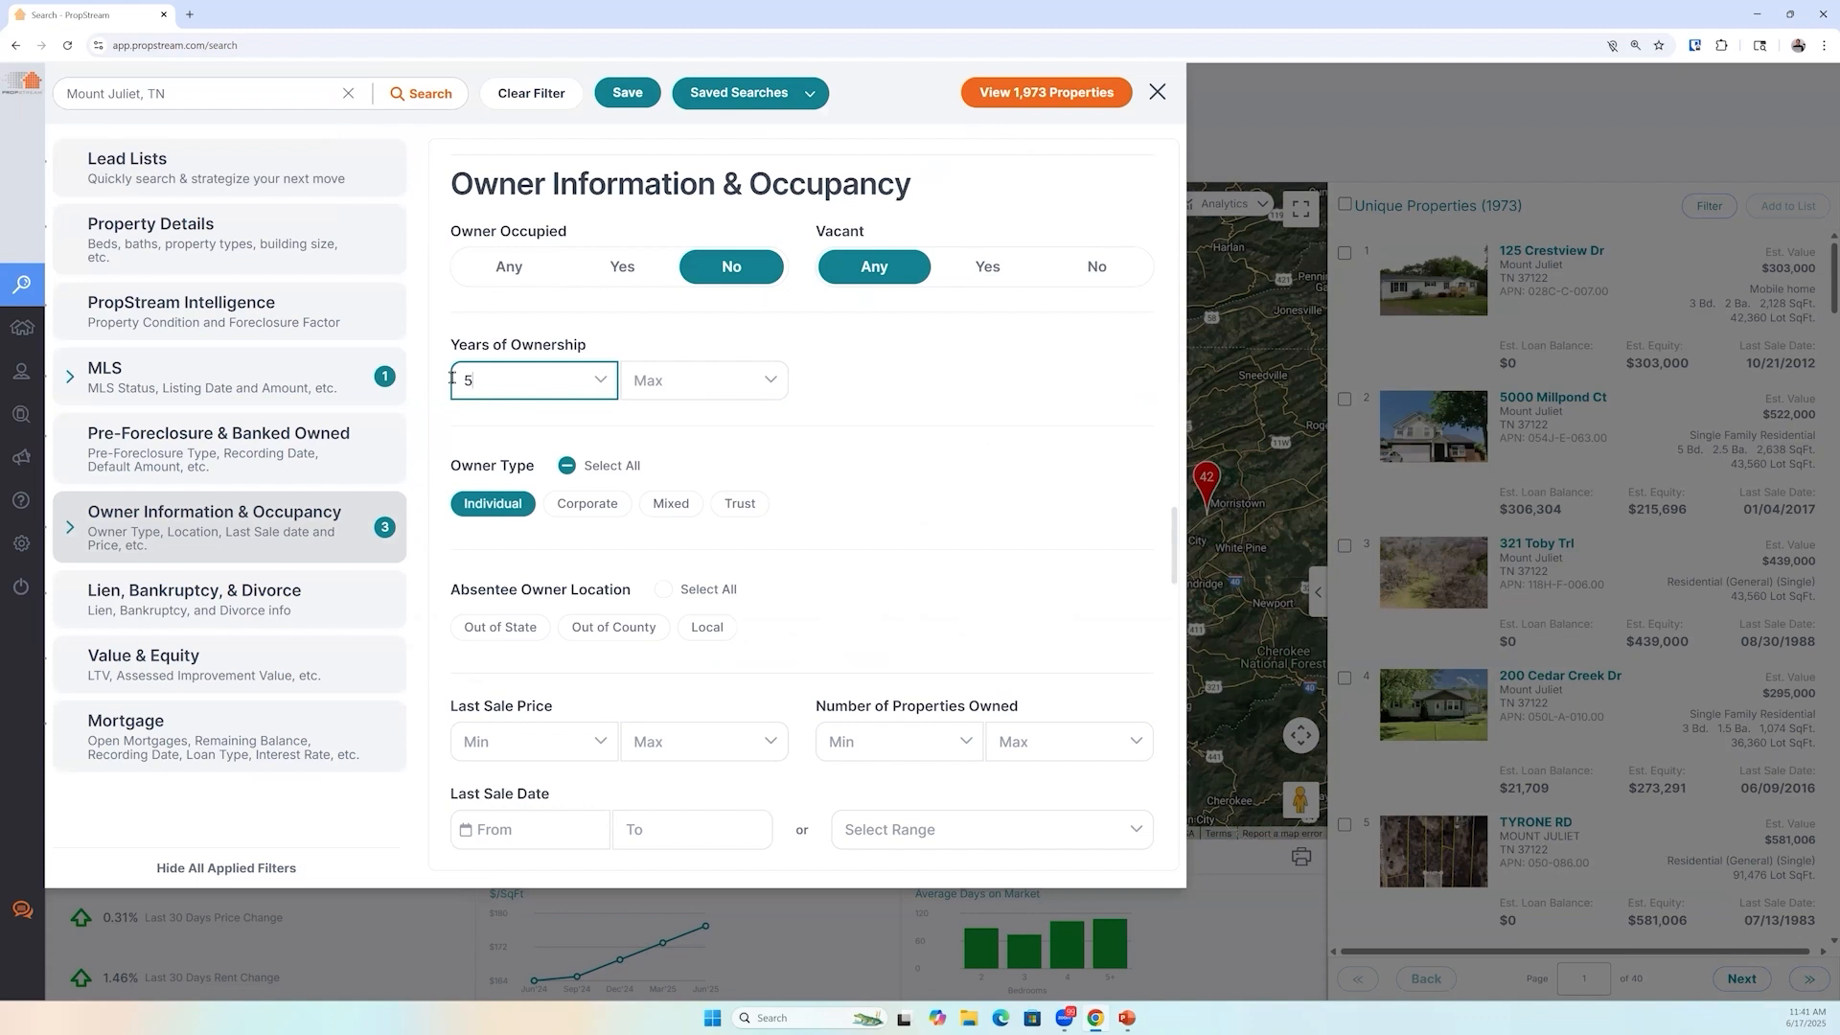
left_click(322, 382)
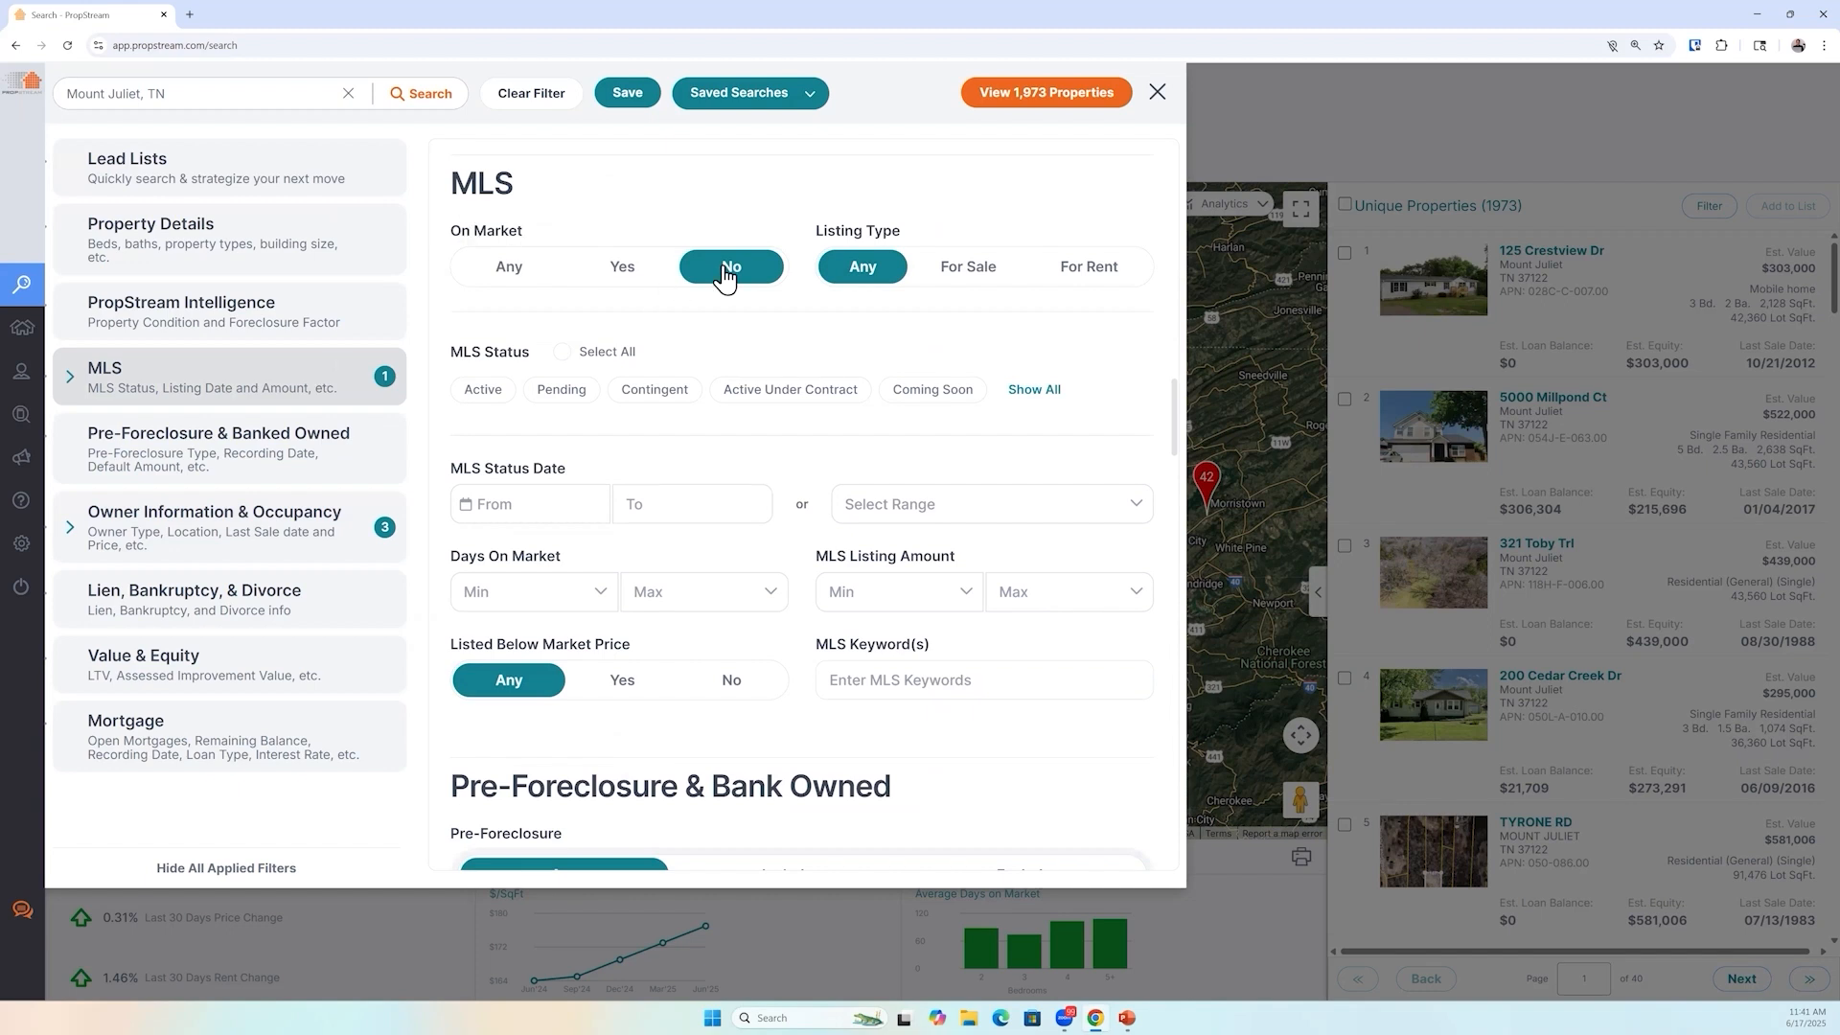
left_click(246, 526)
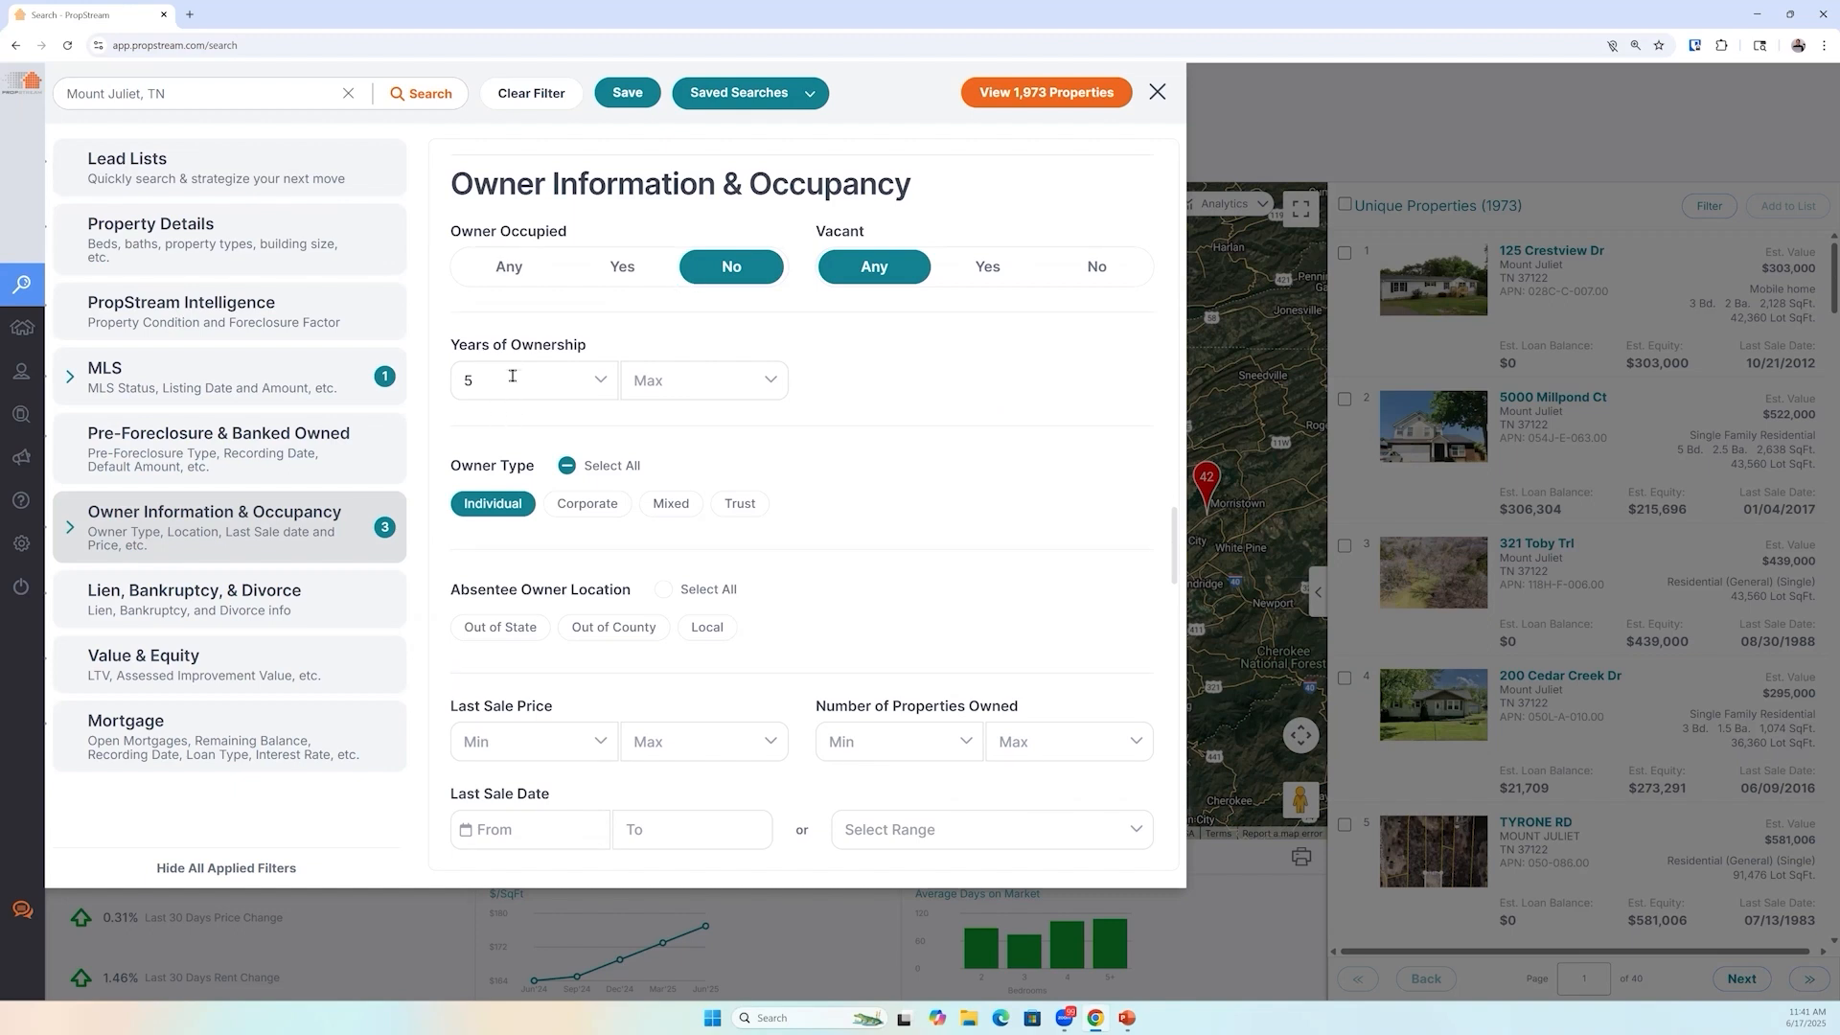
Set the minimum estimated equity percentage to 10%
left_click(191, 668)
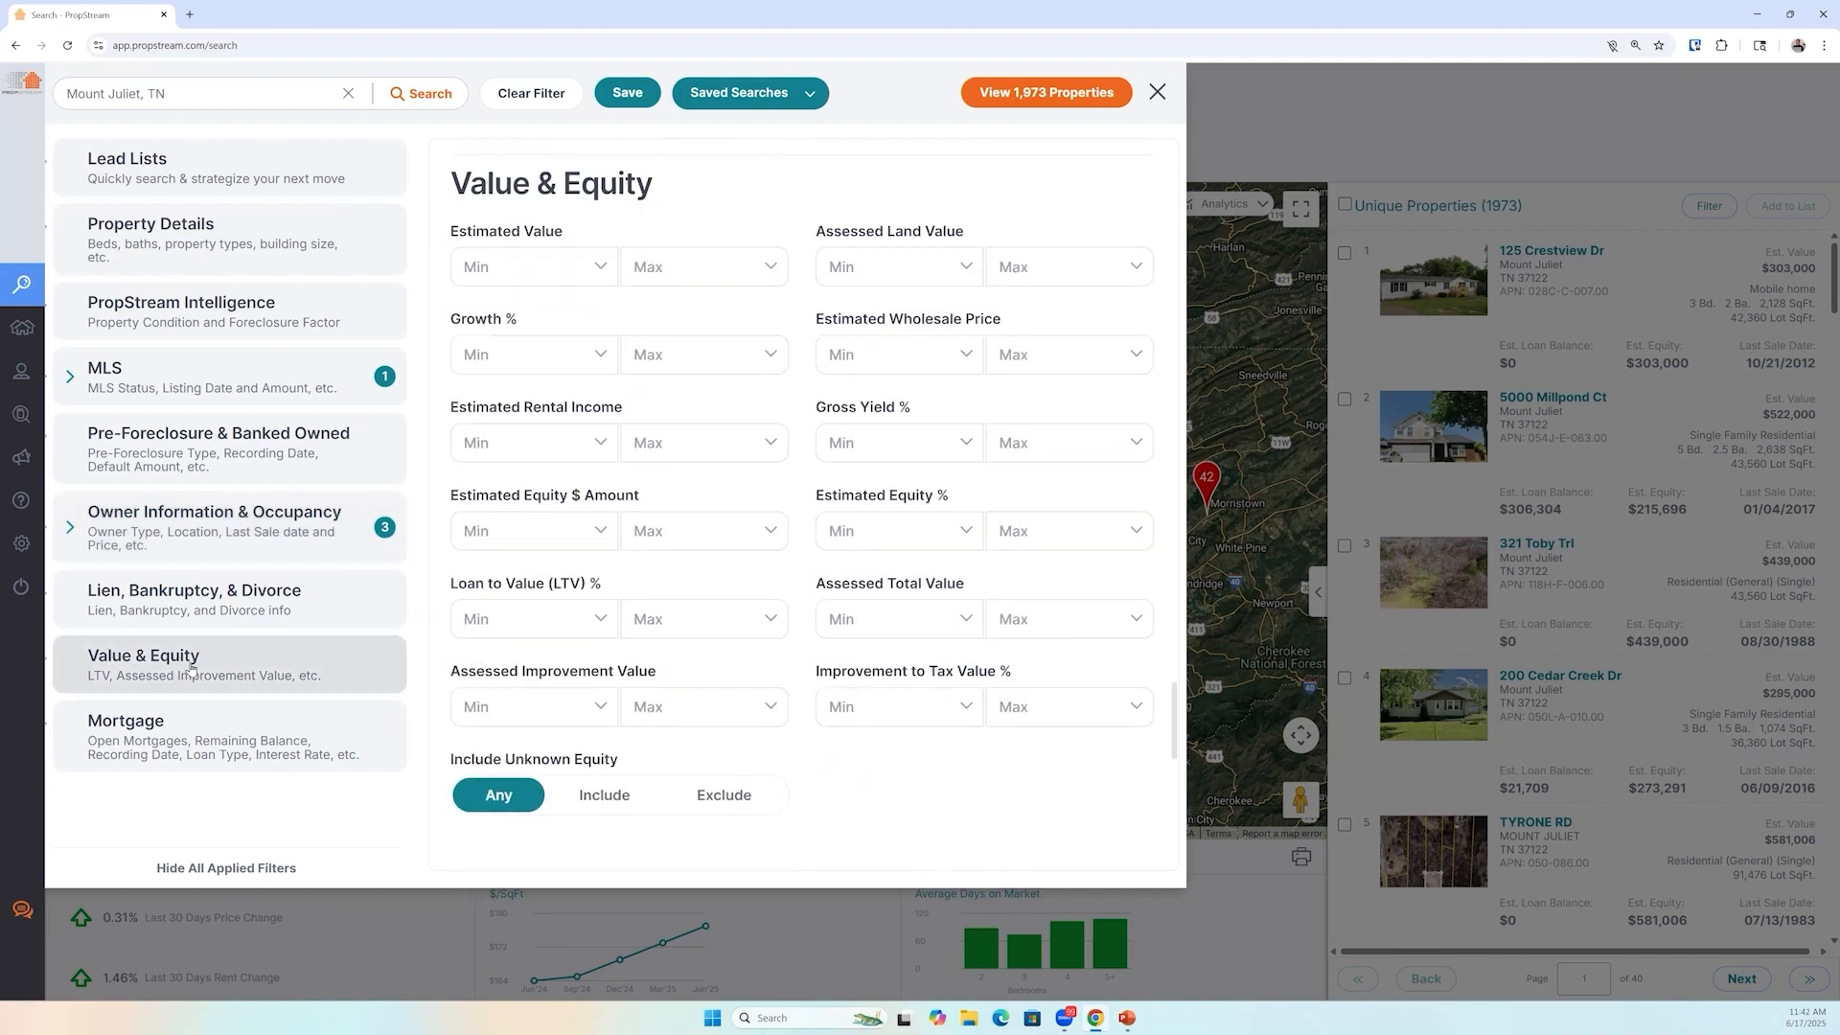
left_click(930, 517)
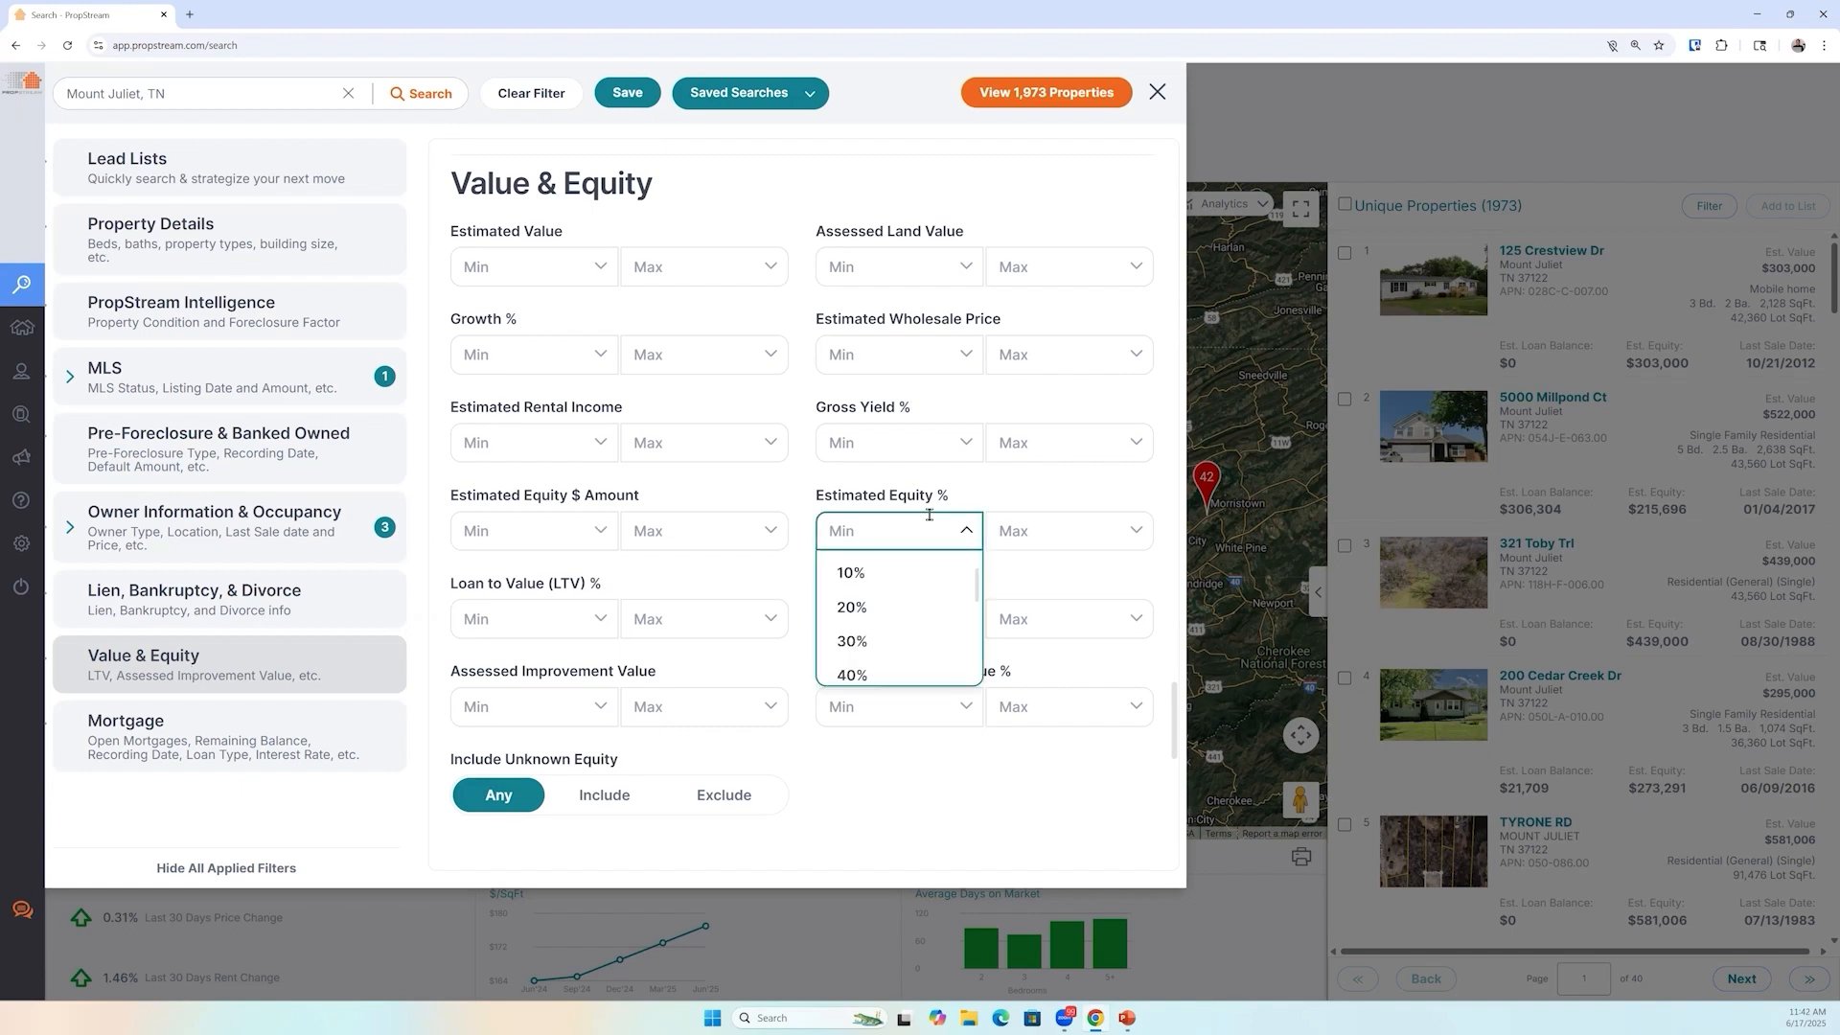
type("10")
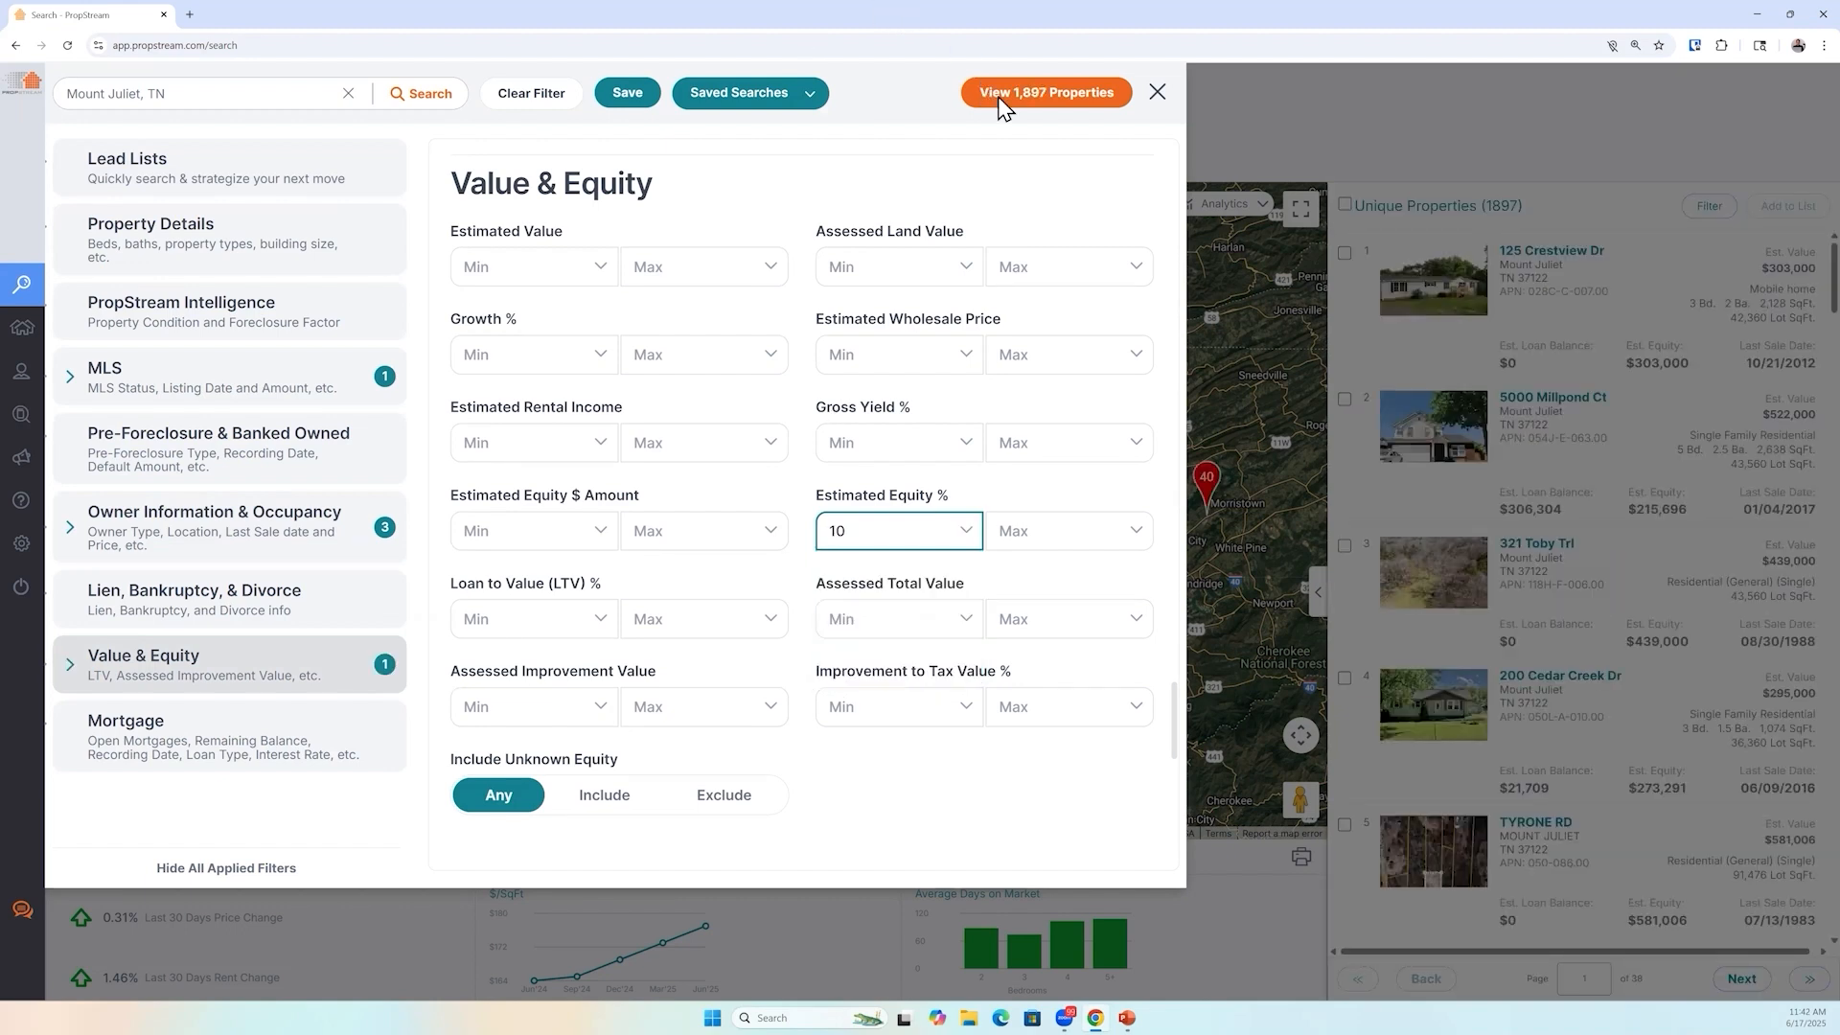
Restrict property classification to Residential with Single Family and Multi-Family 2-4 property types
left_click(261, 259)
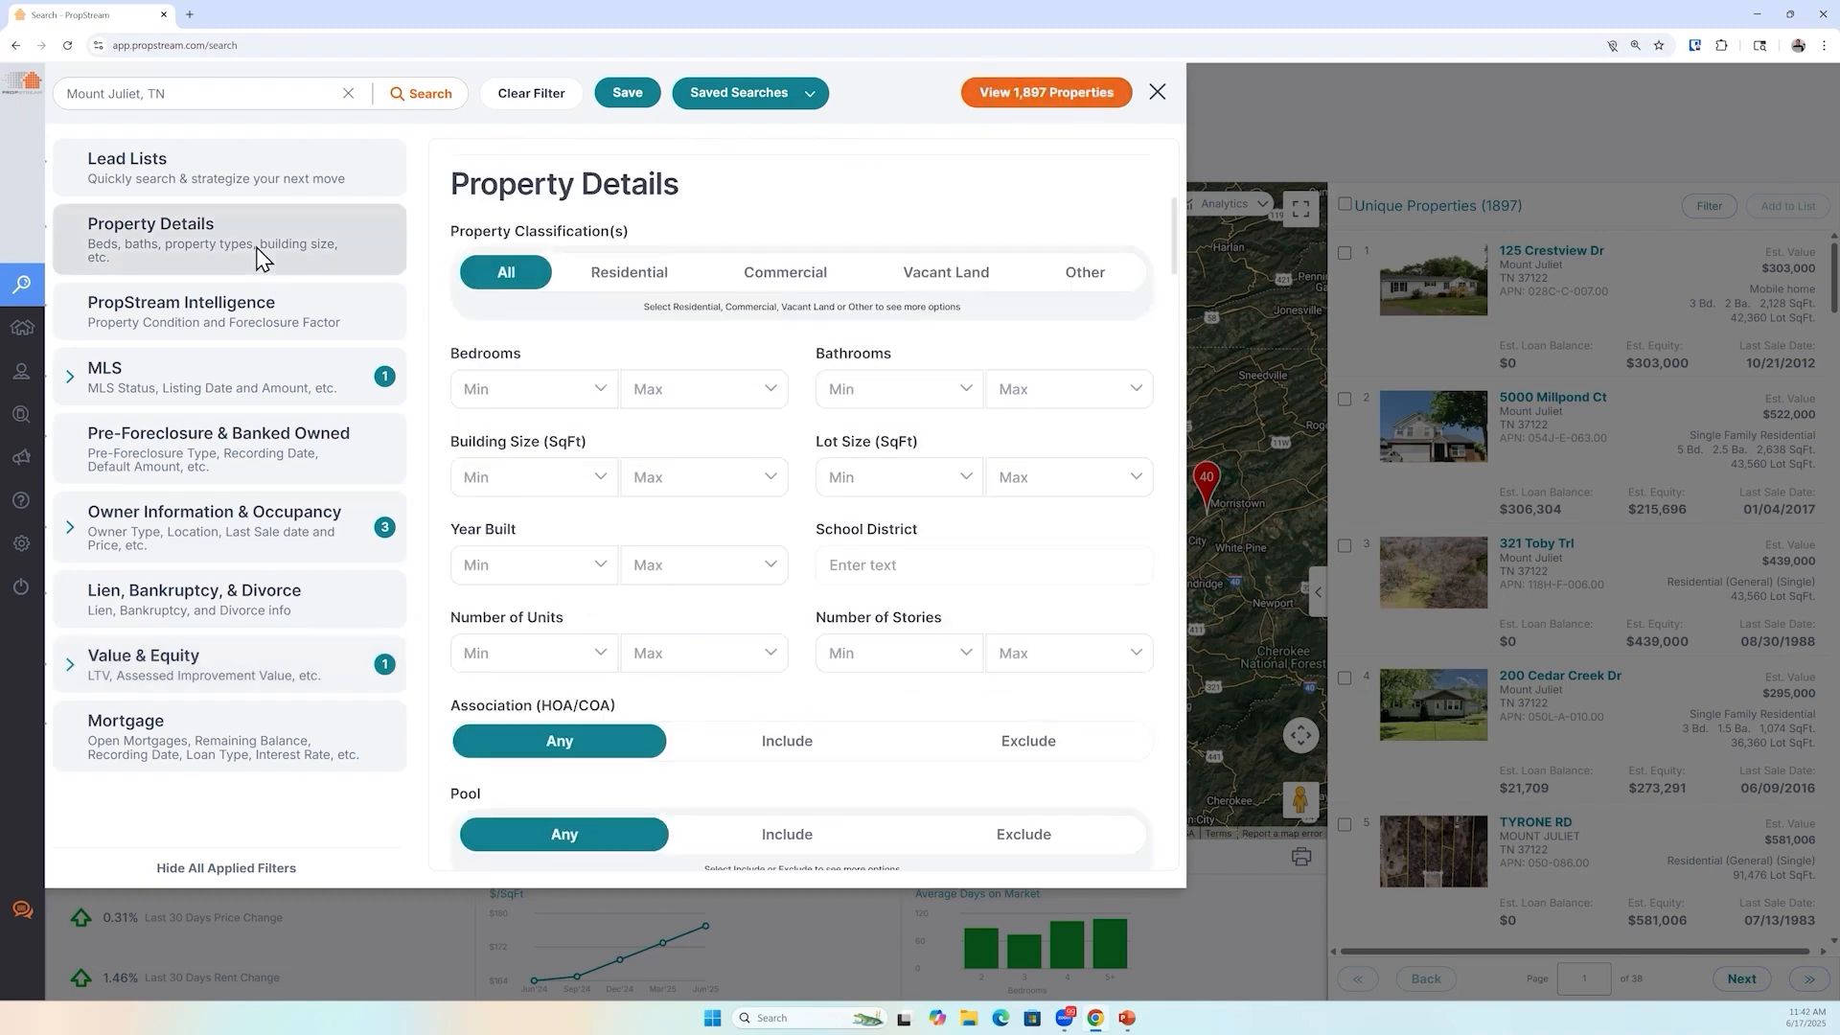
left_click(650, 278)
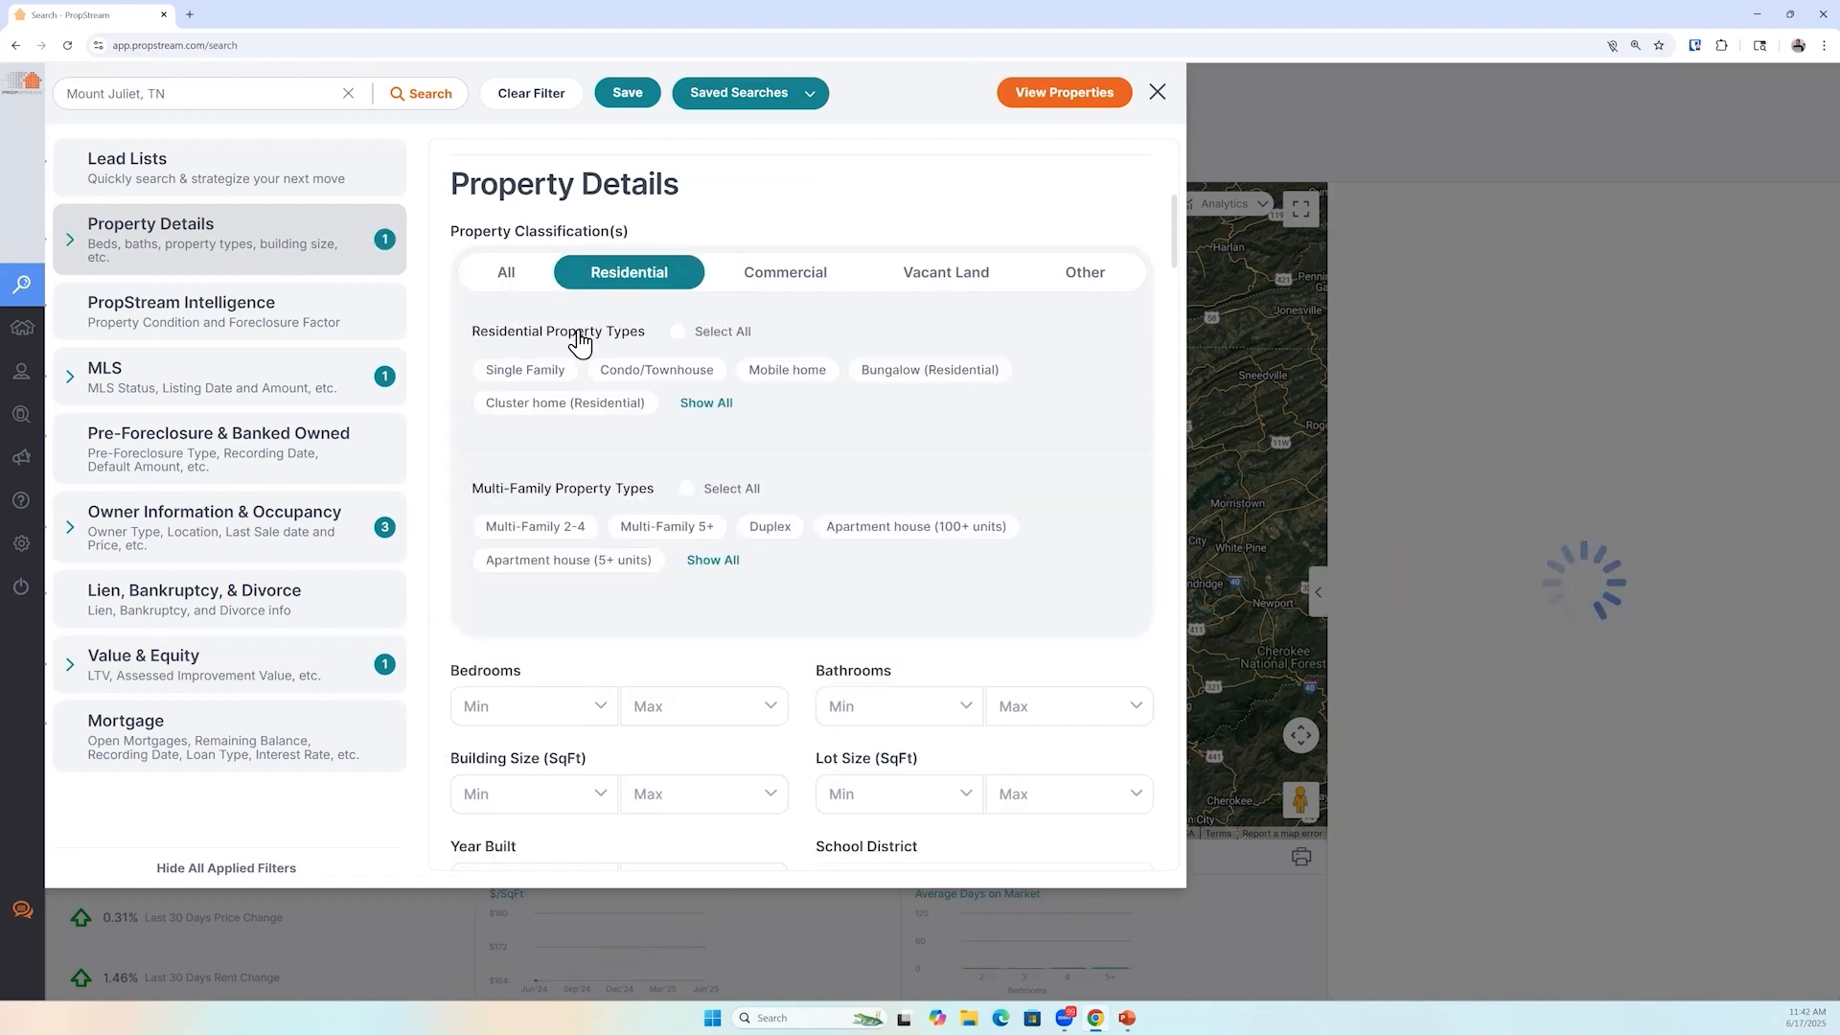
left_click(519, 372)
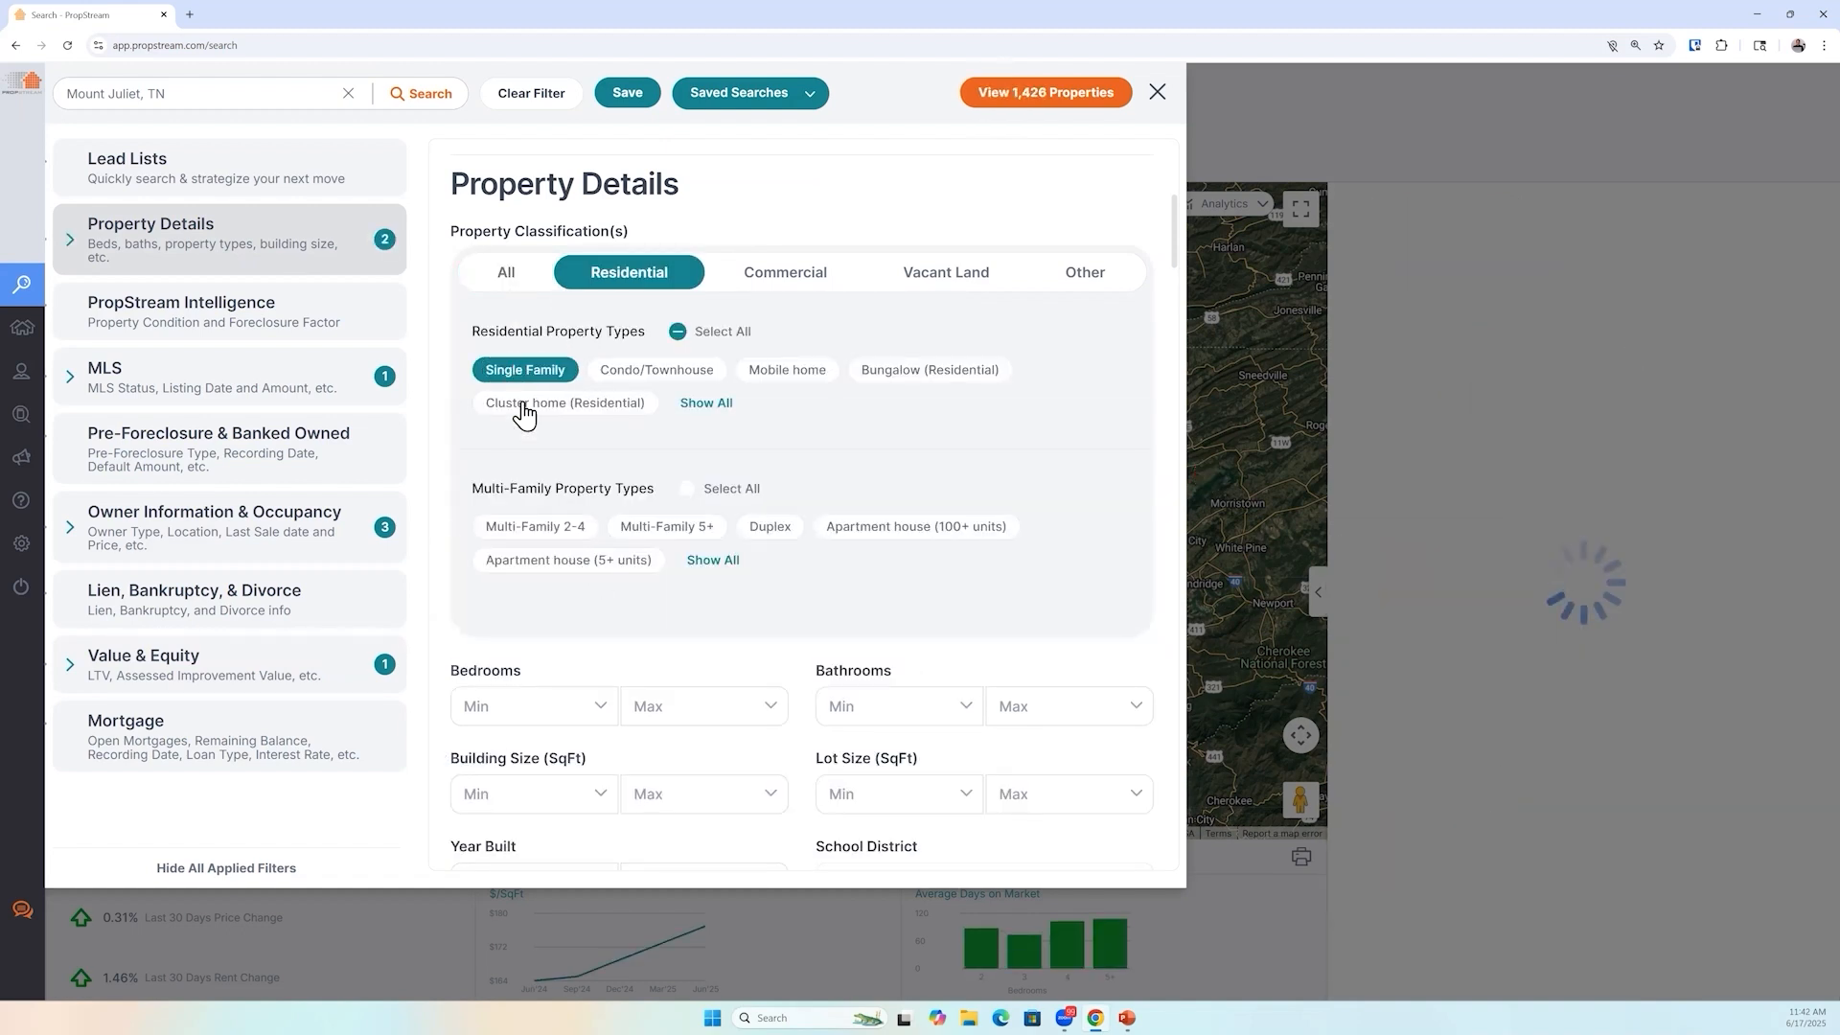
left_click(542, 533)
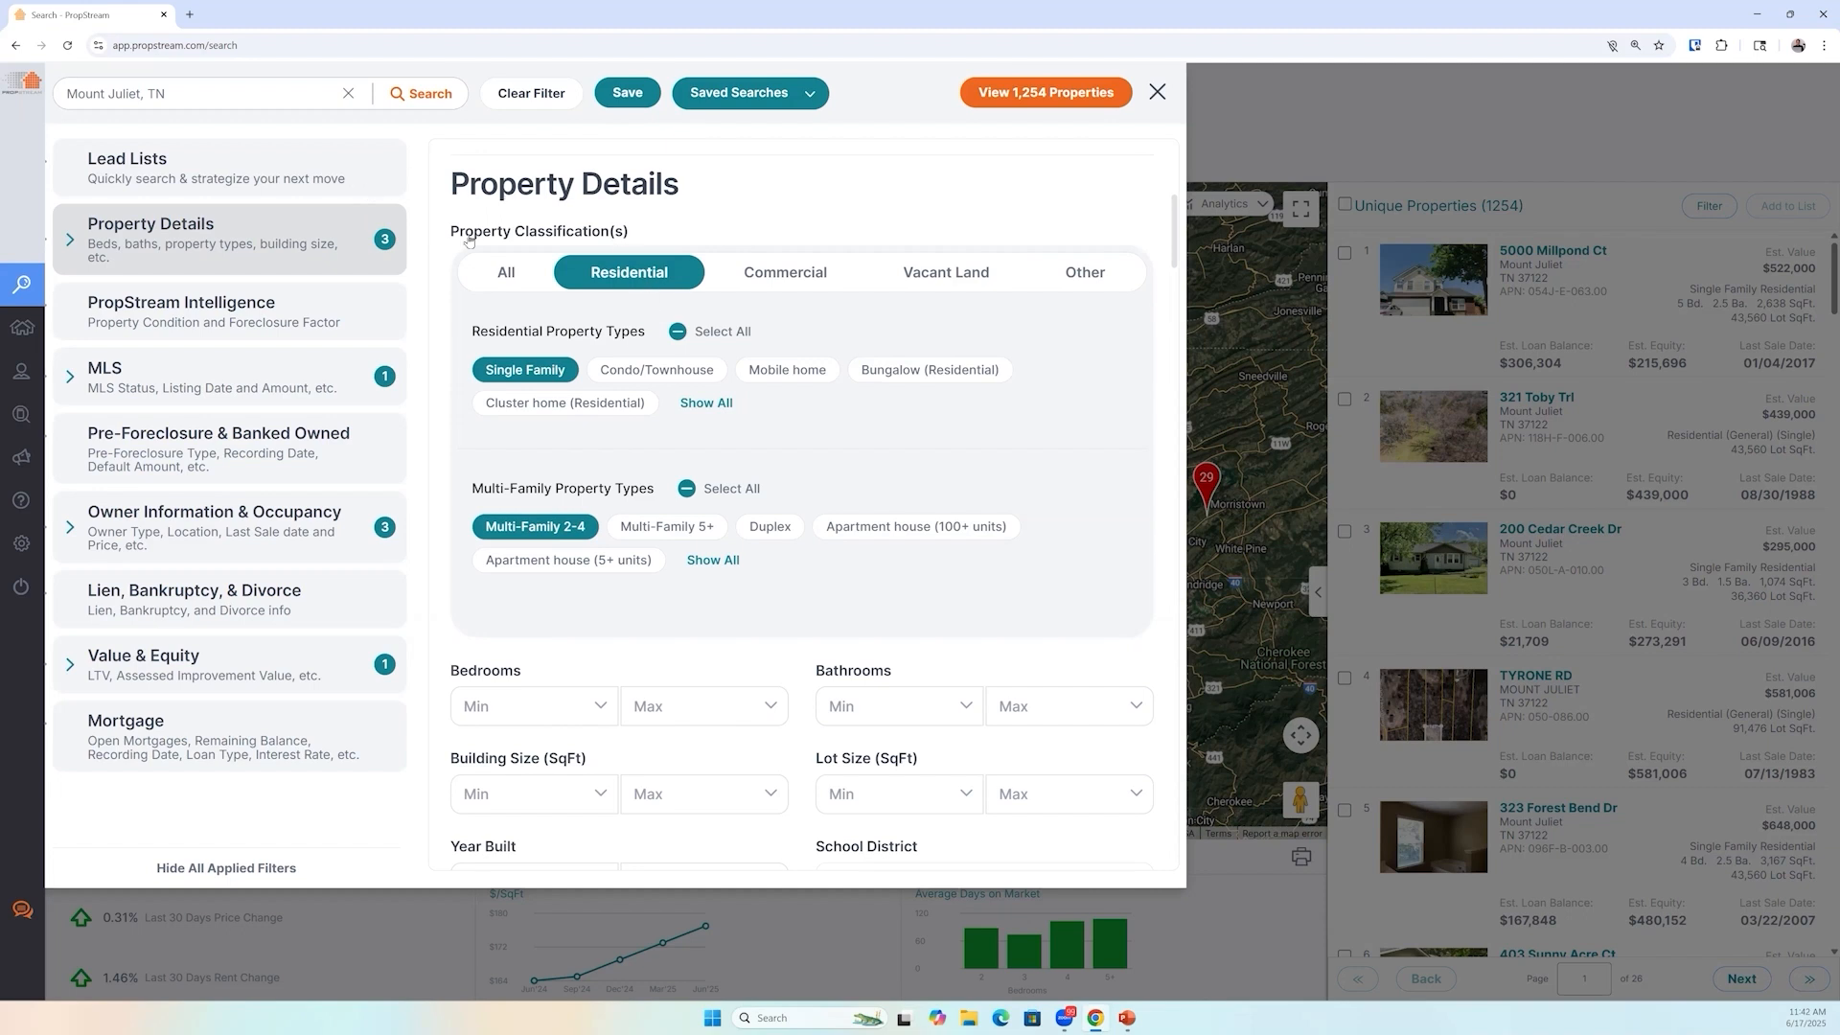
Add the Out of State absentee owner location filter and view the filtered property results
left_click(356, 182)
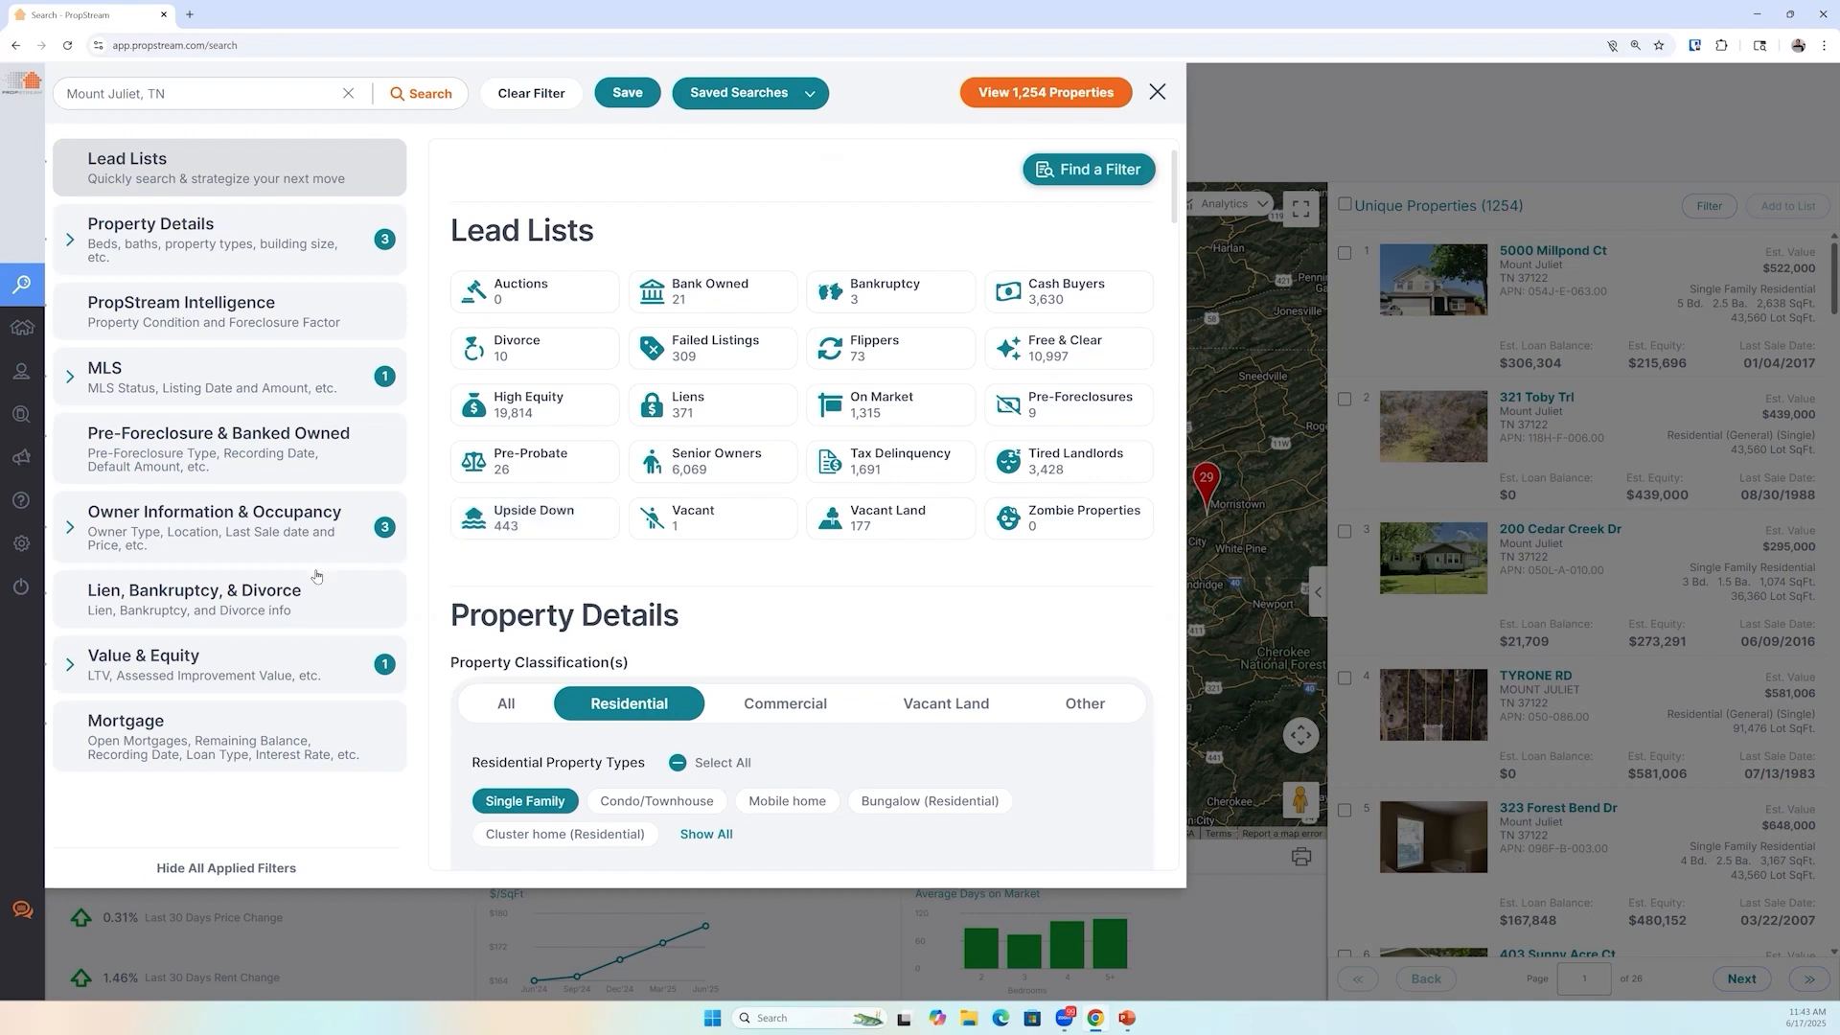
left_click(291, 539)
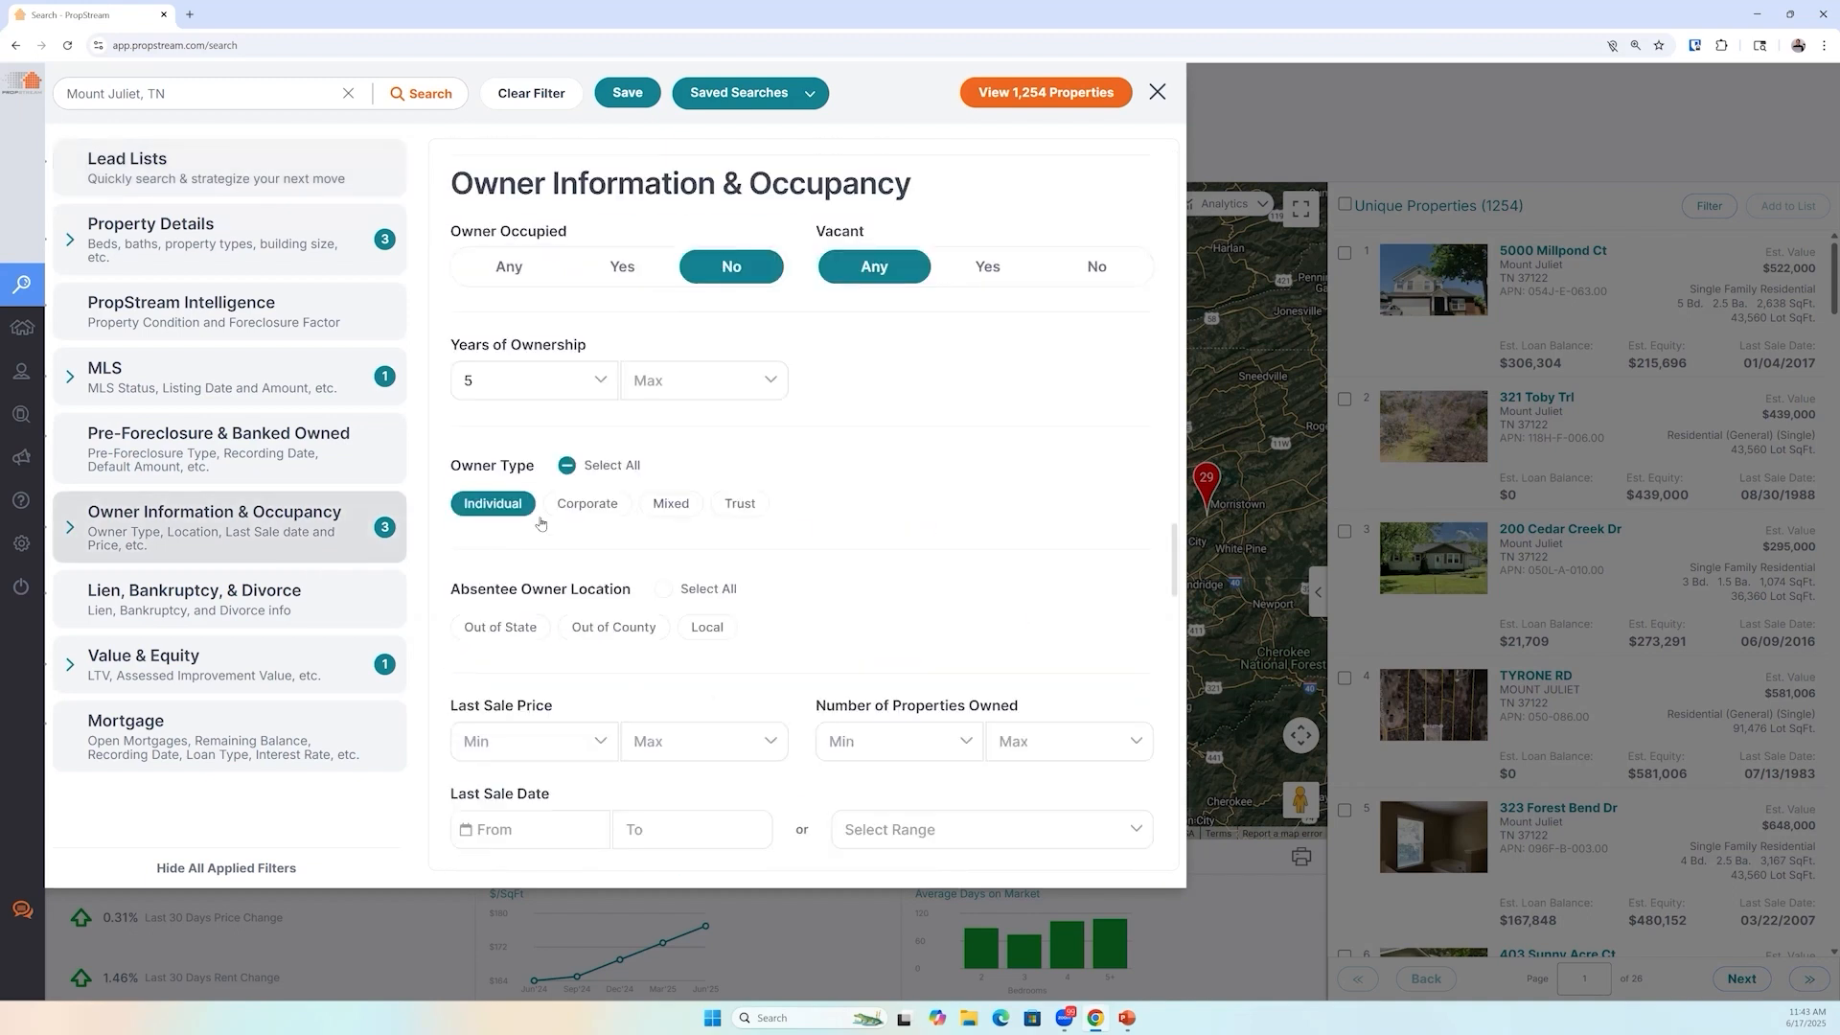
left_click(499, 631)
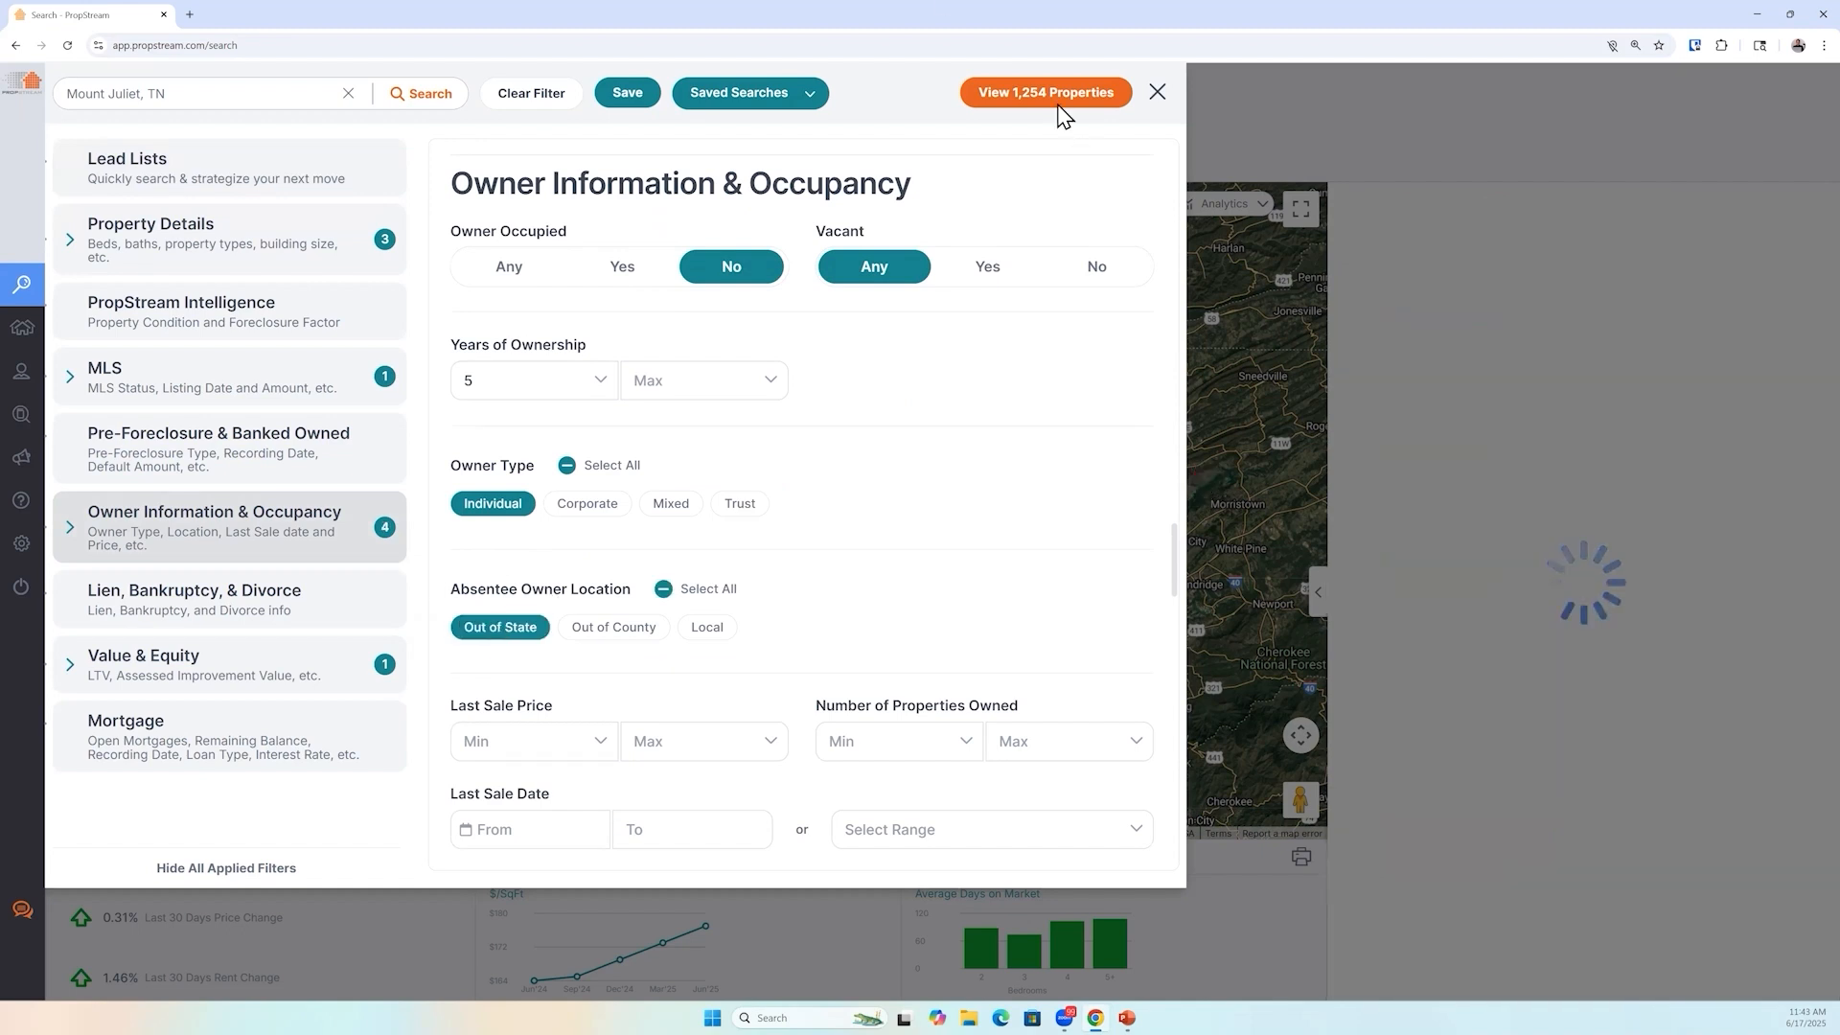
left_click(1515, 237)
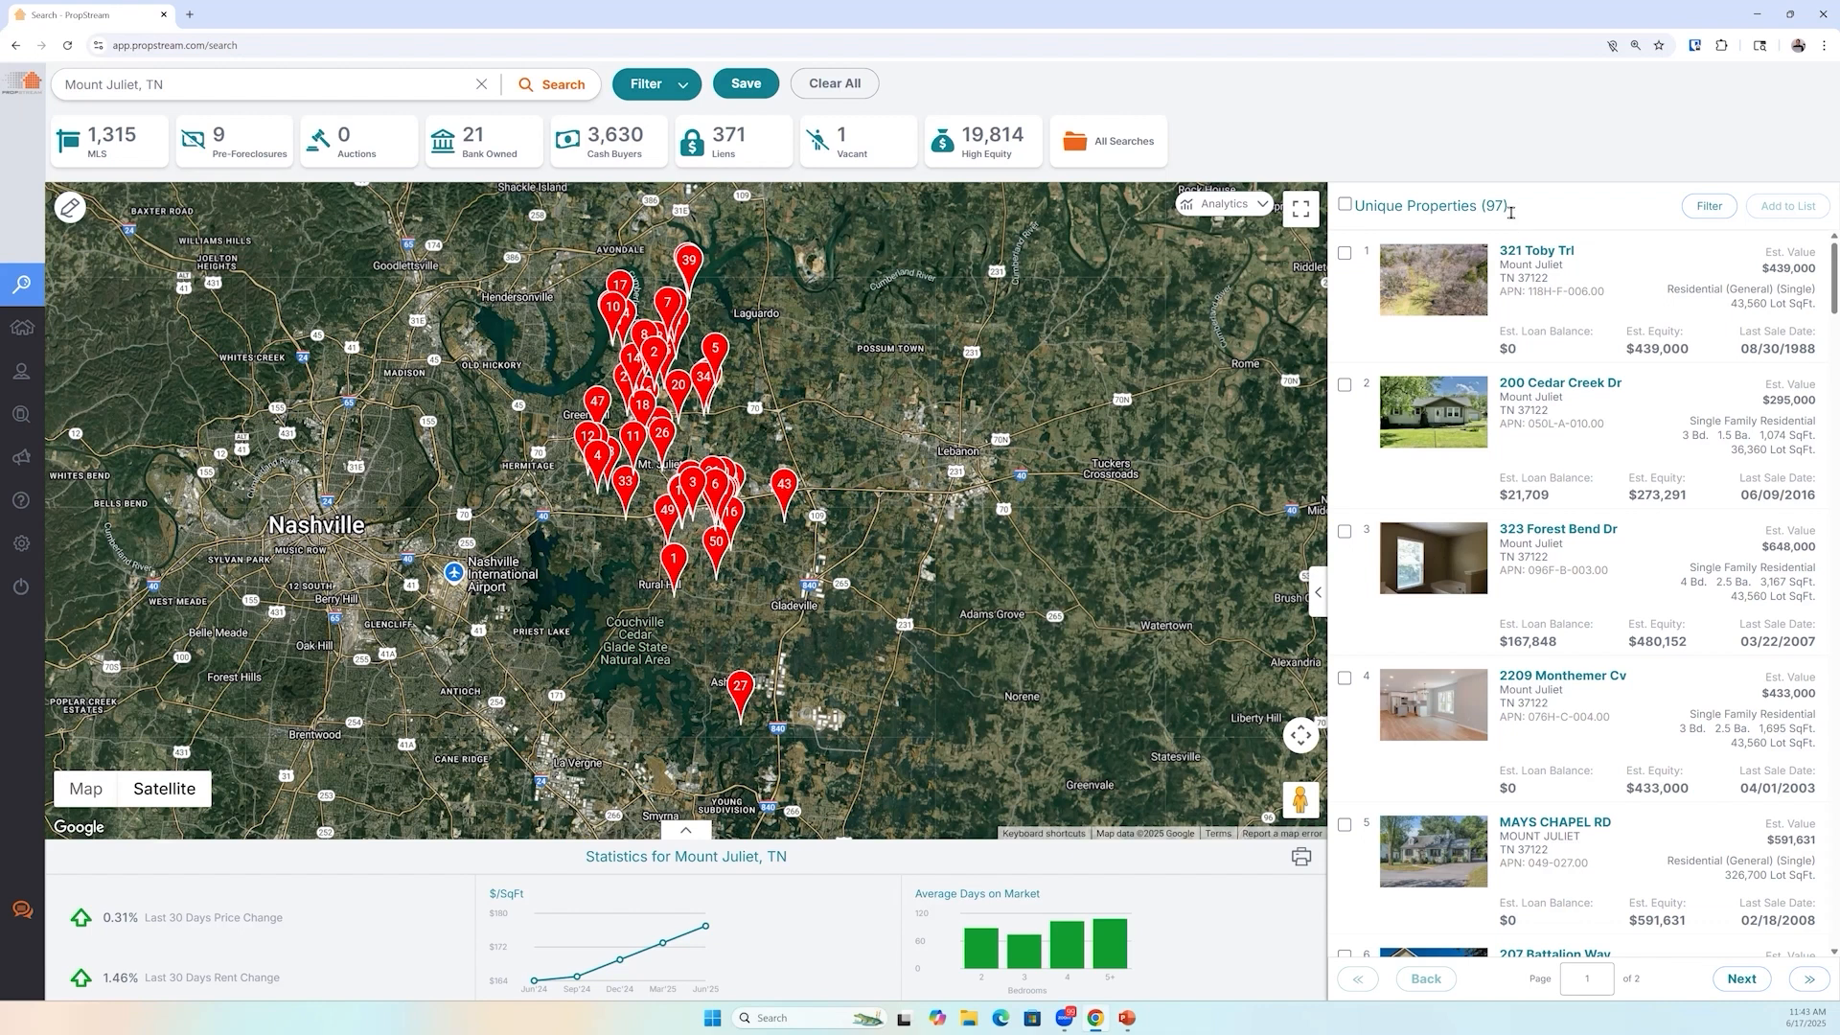
triple_click(1358, 211)
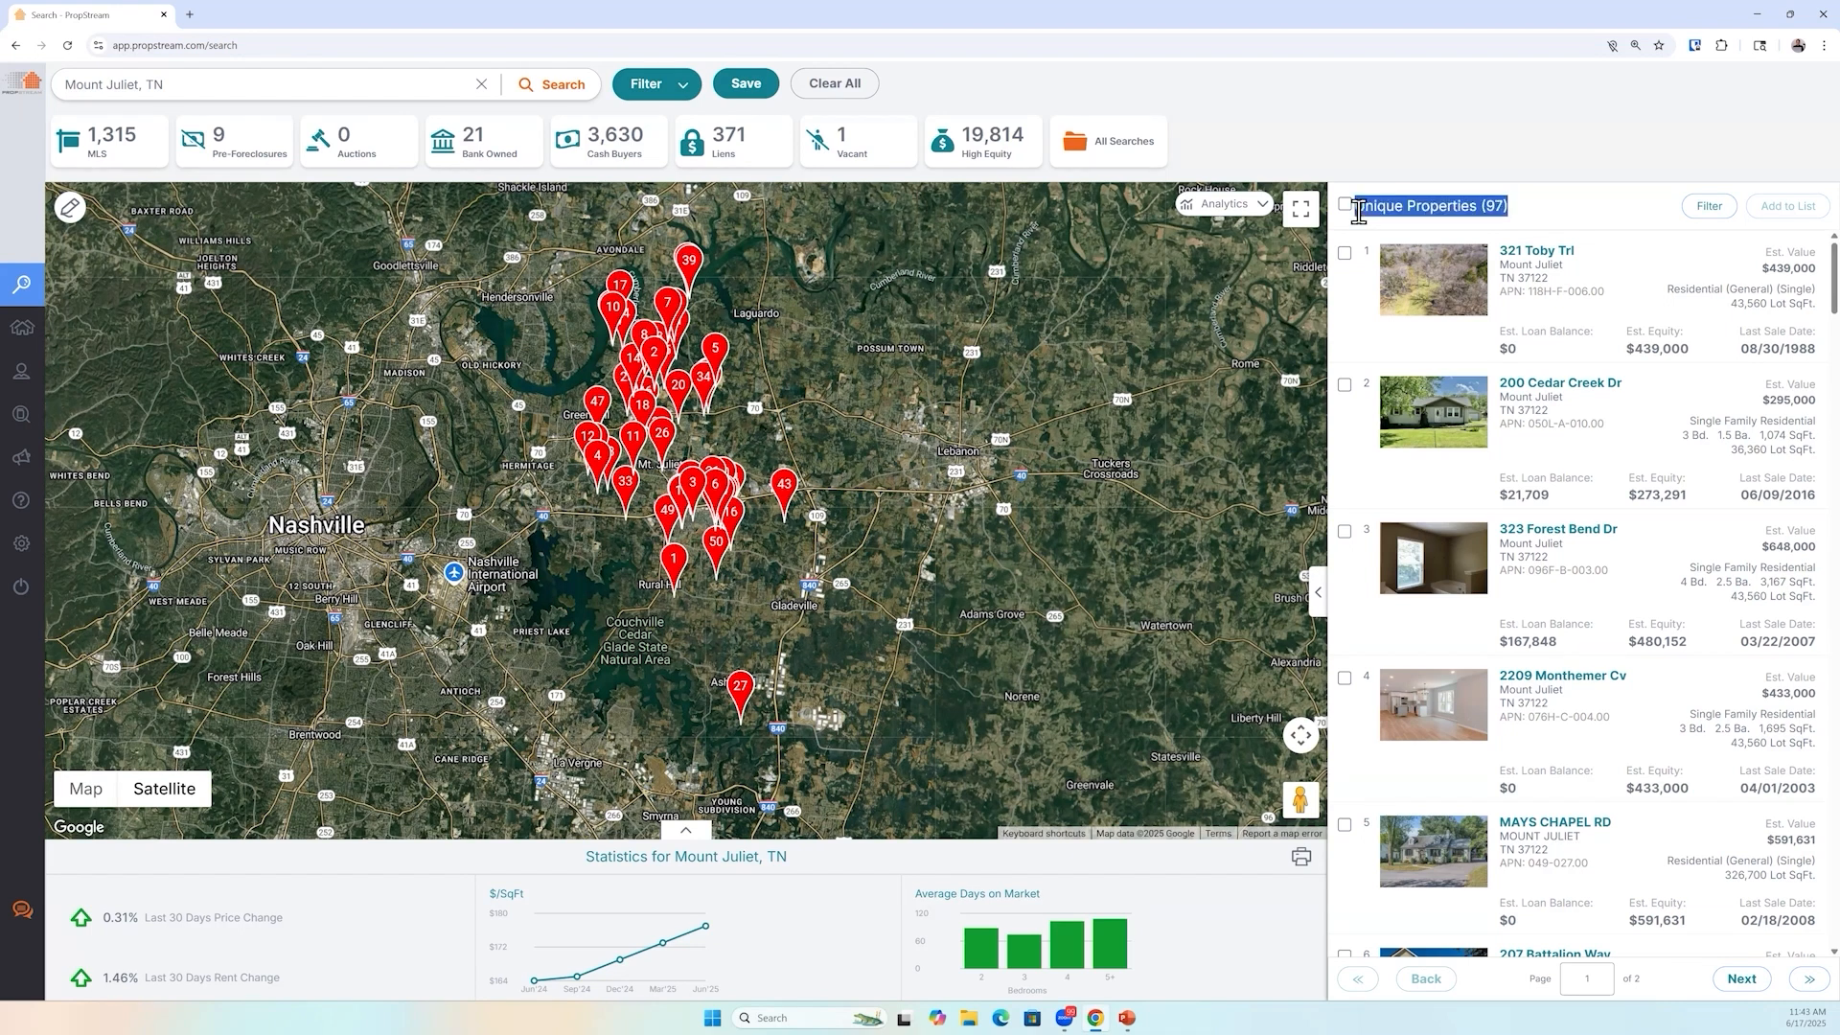